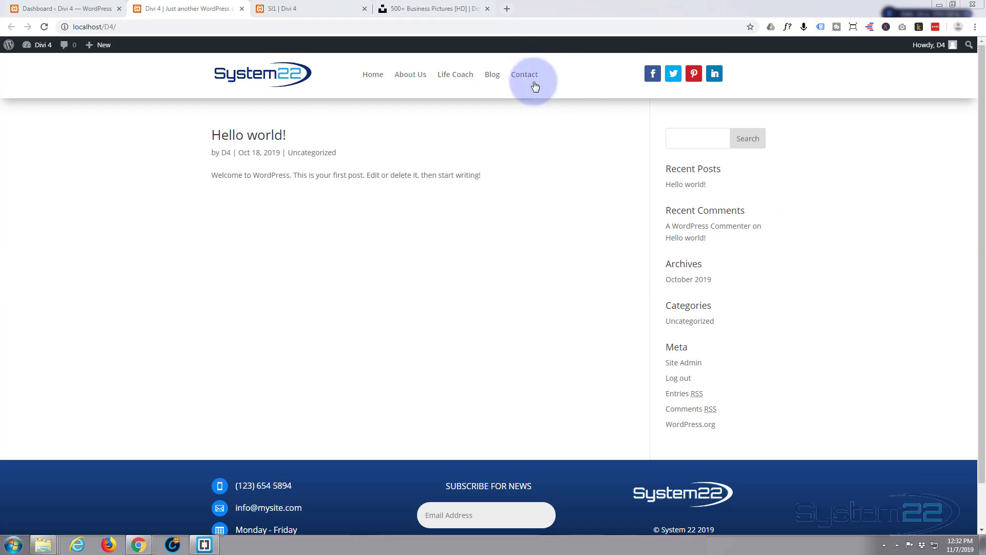
# Step: Create a new page titled "Slider" and start building it from scratch with the Divi Builder
pyautogui.click(295, 8)
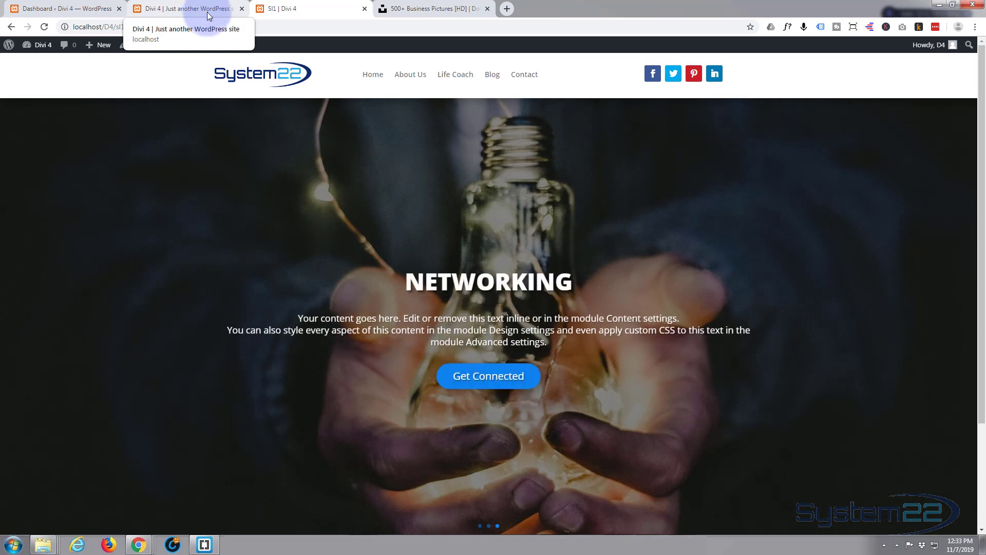
pyautogui.click(75, 10)
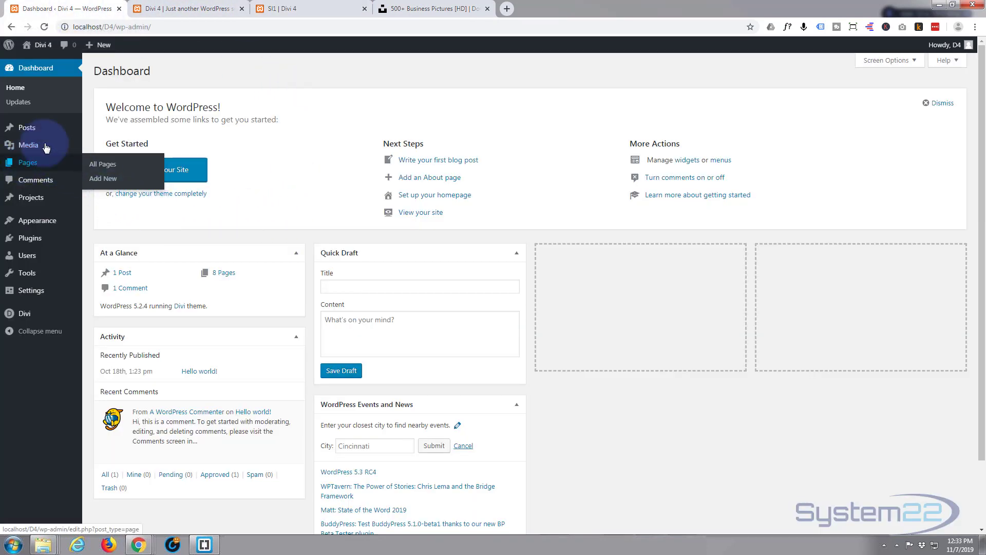
pyautogui.moveTo(92, 46)
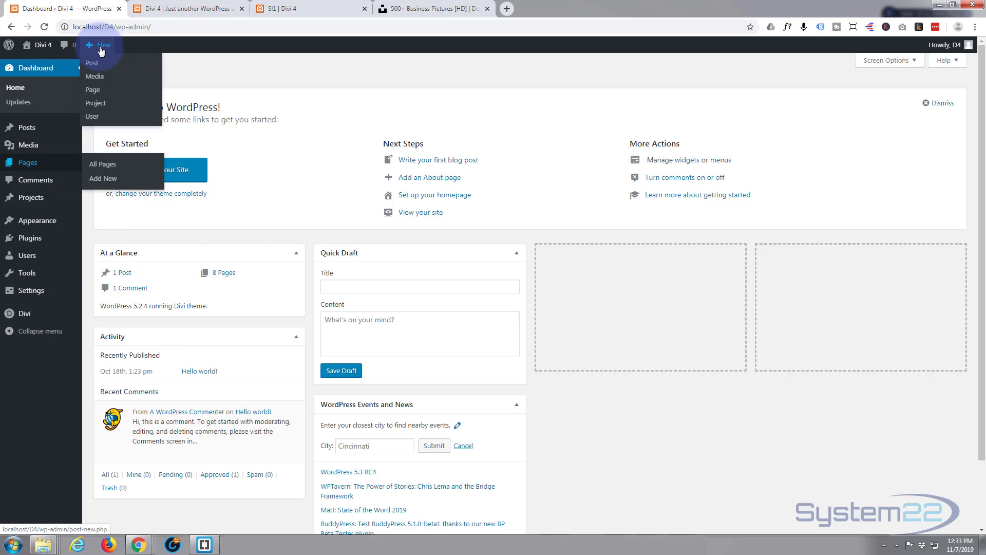
pyautogui.click(99, 95)
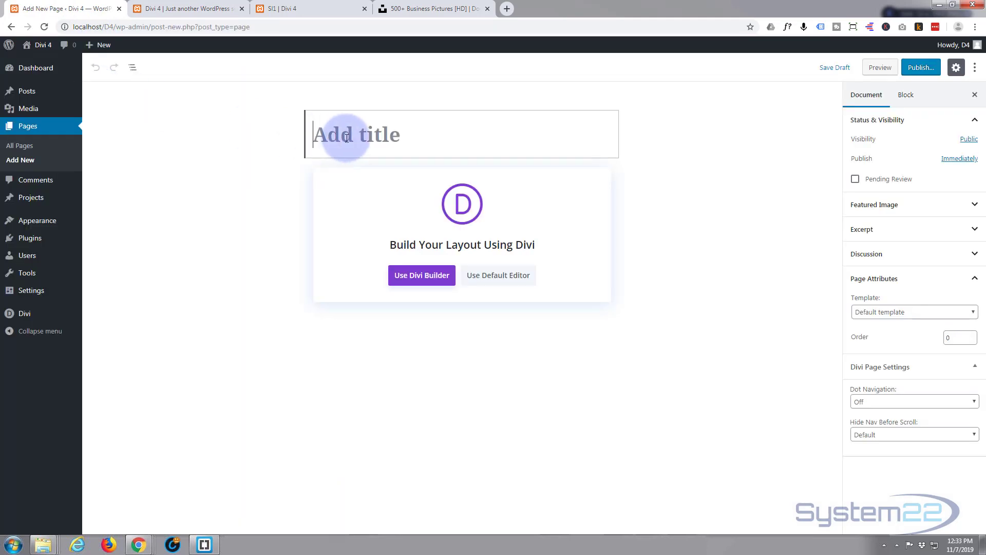
pyautogui.write('Slider')
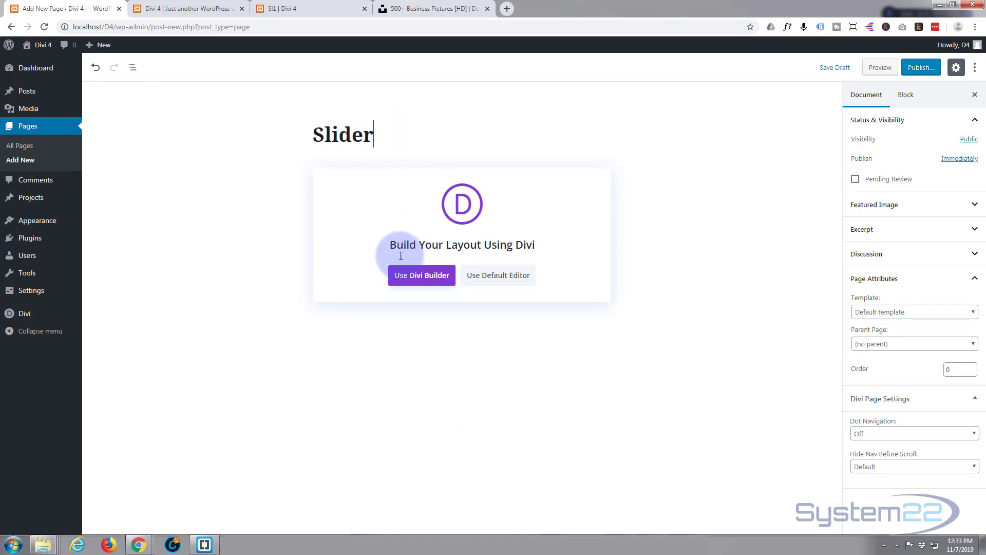
pyautogui.click(430, 278)
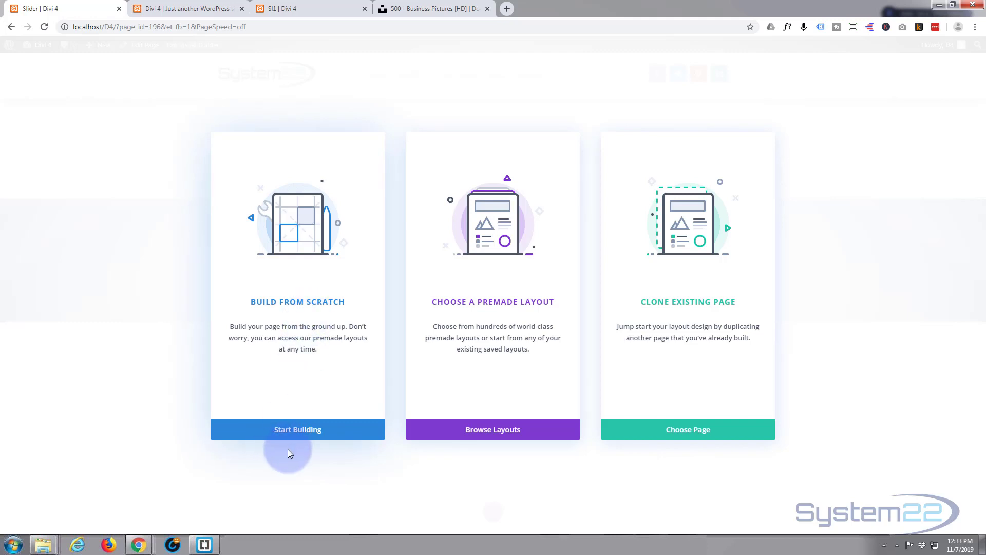
pyautogui.click(295, 431)
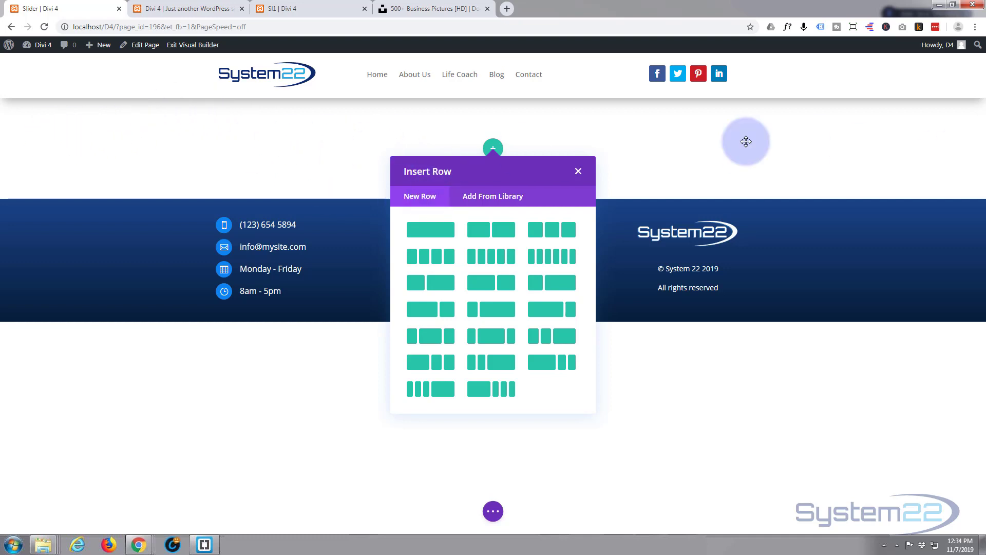
# Step: Insert a single-column row containing a Slider module and save the module with its default slides
pyautogui.click(431, 235)
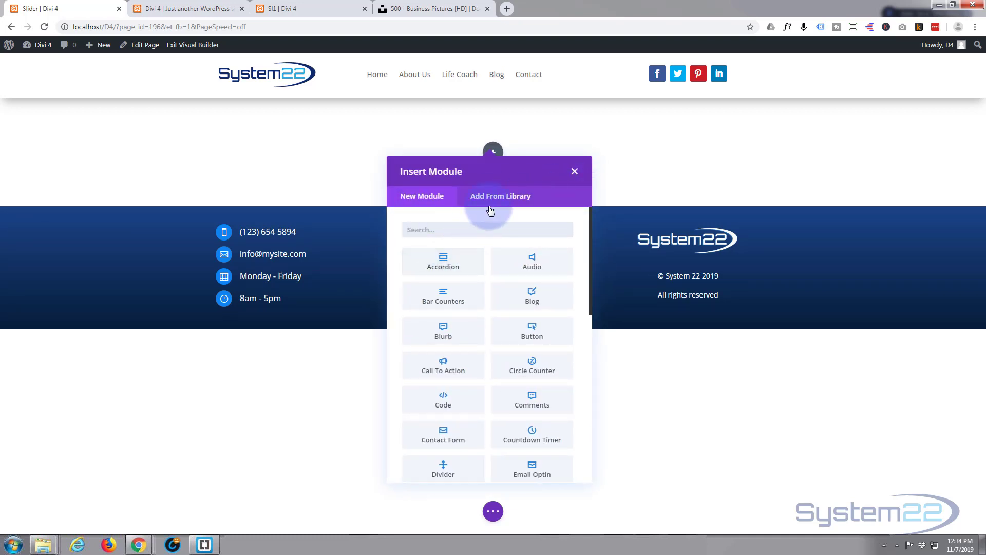
pyautogui.scroll(-8, 455, 279)
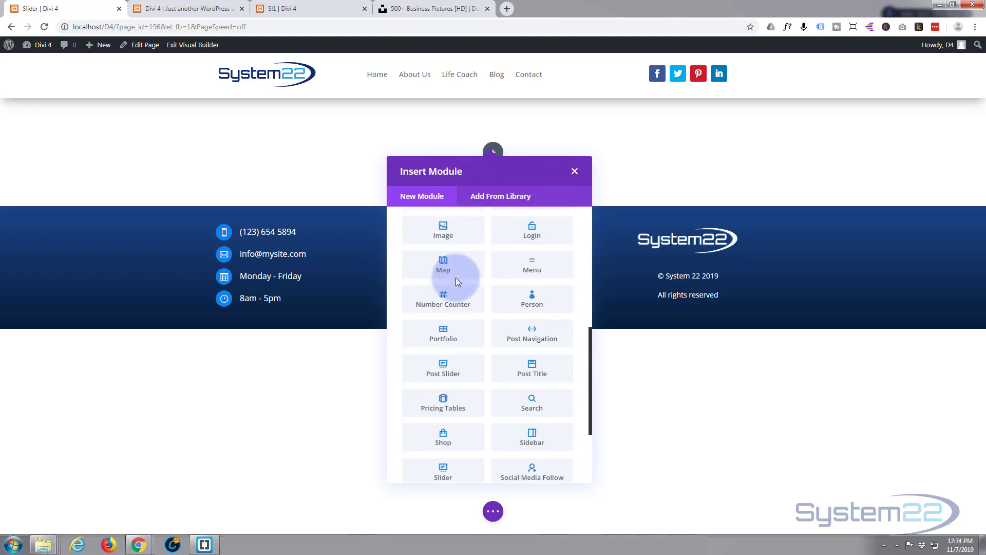
pyautogui.scroll(-1, 455, 279)
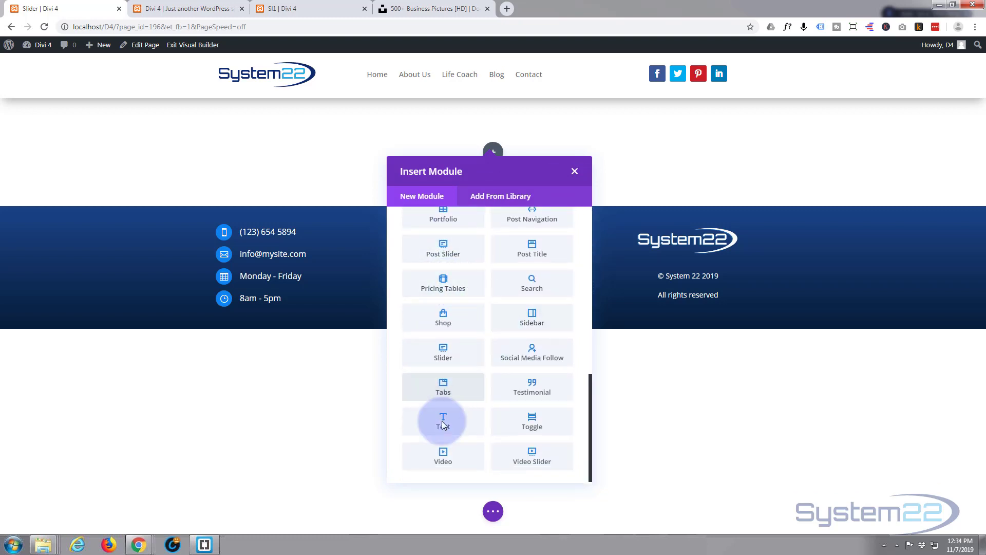
pyautogui.click(445, 356)
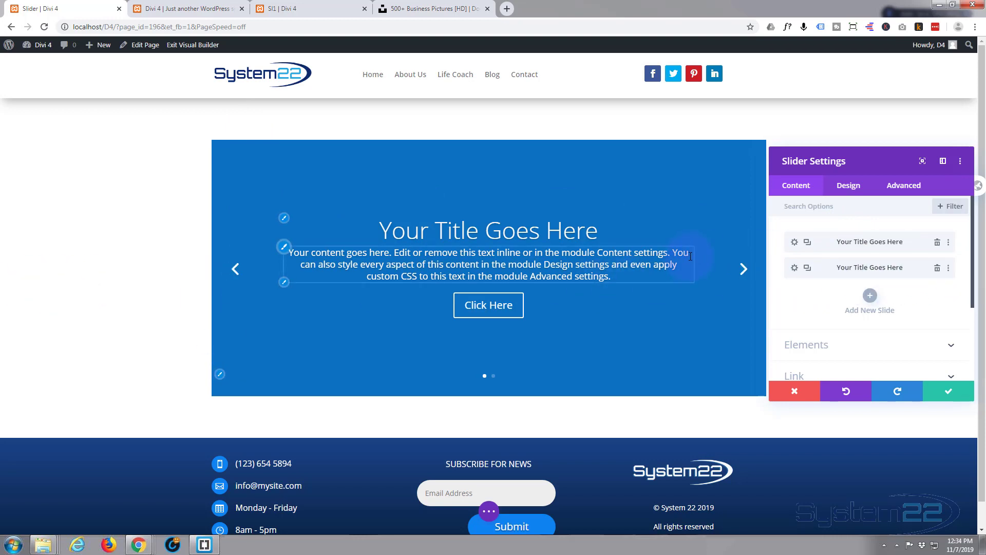
pyautogui.moveTo(865, 160); pyautogui.dragTo(803, 171)
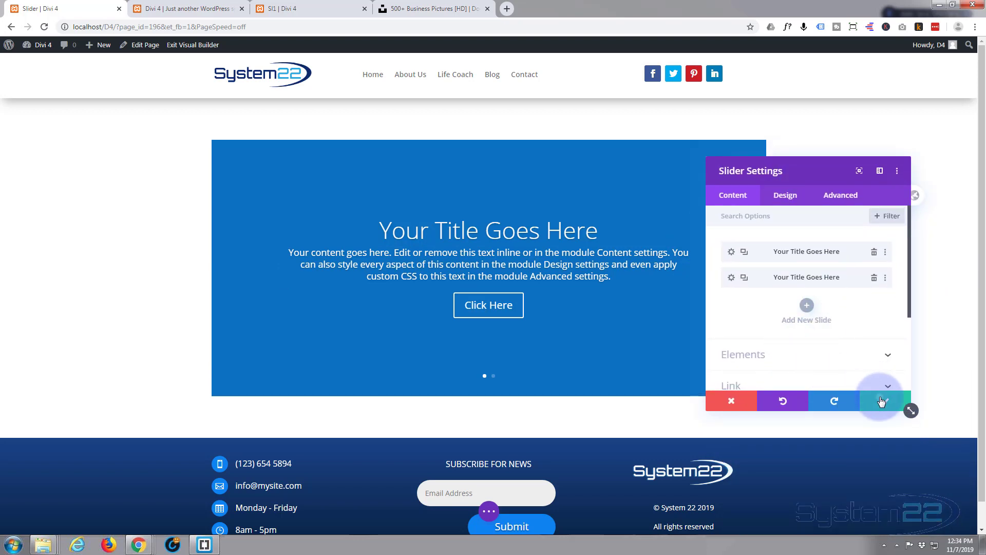
pyautogui.click(881, 401)
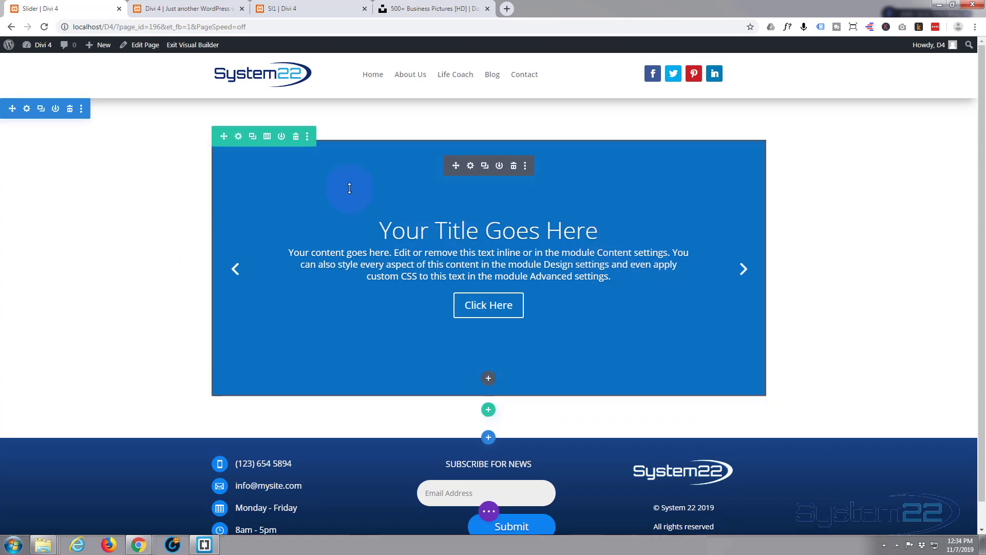
# Step: Set the row's width and maximum width to 100% and save the row settings
pyautogui.click(238, 138)
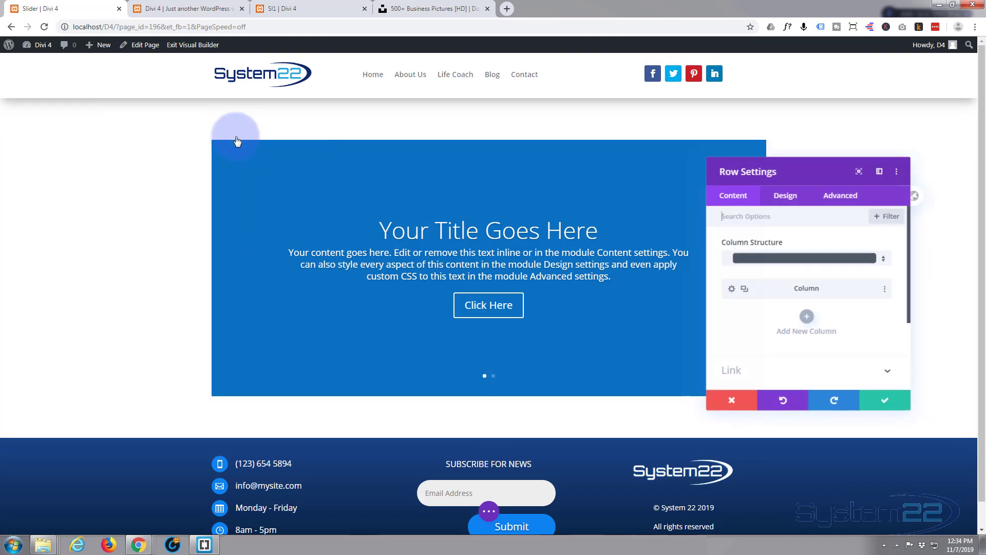
pyautogui.click(788, 197)
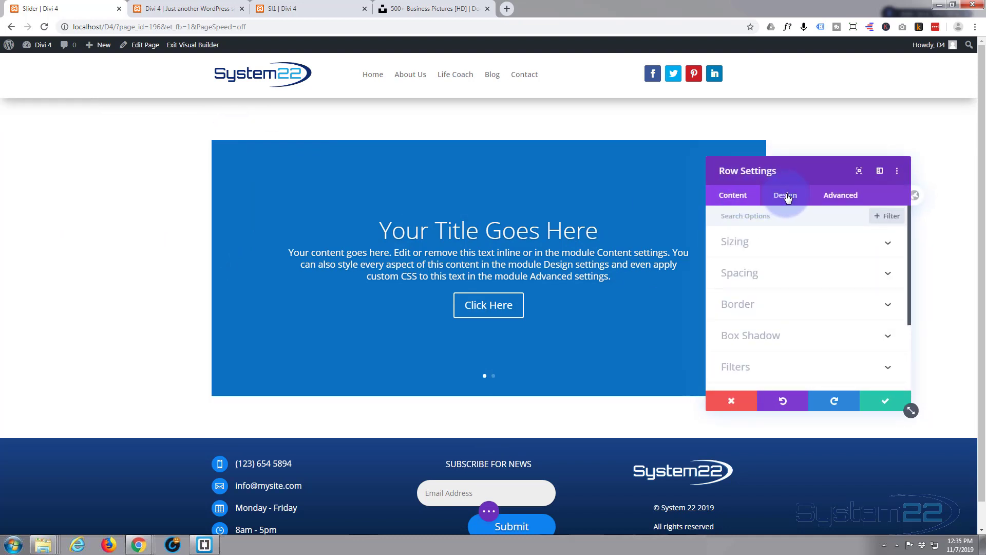
pyautogui.click(789, 252)
pyautogui.scroll(-1, 837, 264)
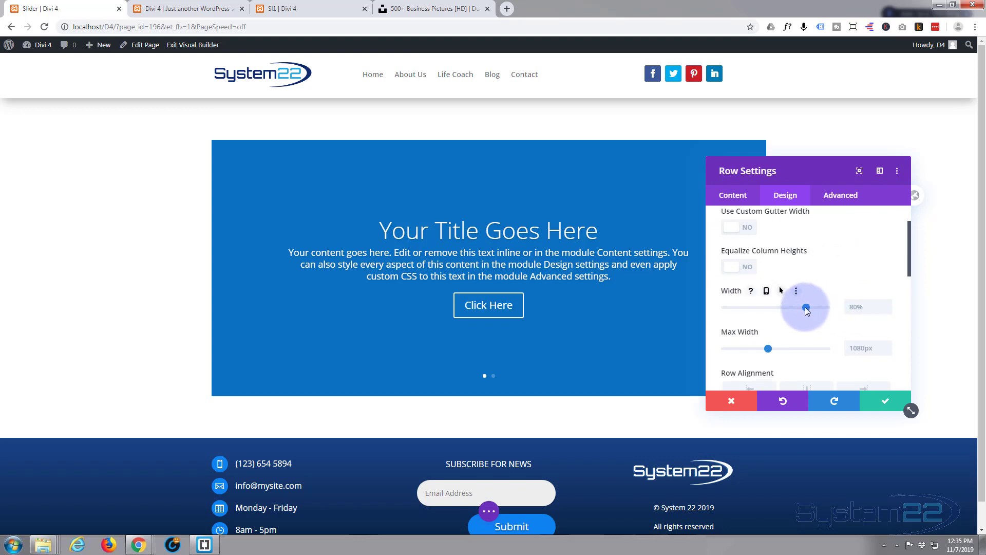
pyautogui.moveTo(824, 308); pyautogui.dragTo(858, 308)
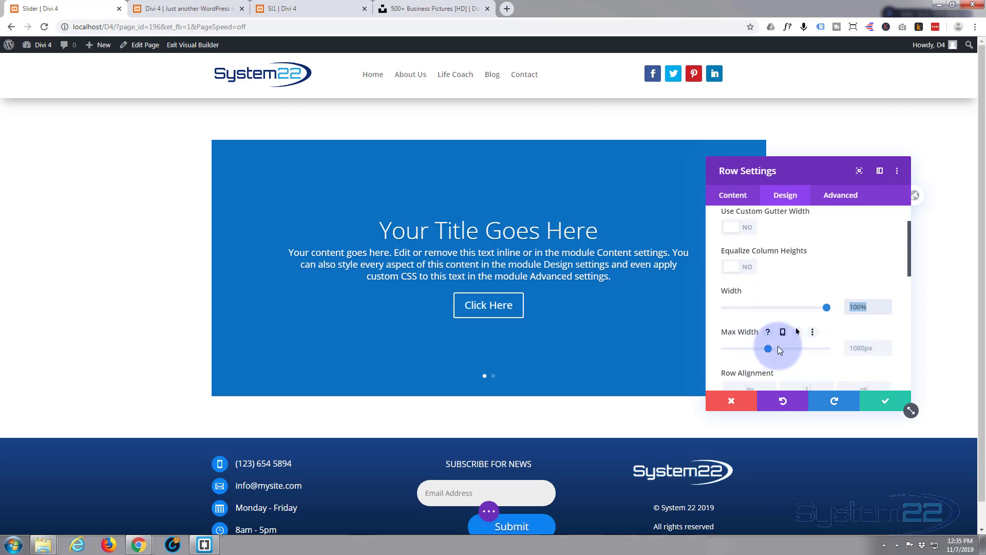
pyautogui.tripleClick(868, 348)
pyautogui.write('100%')
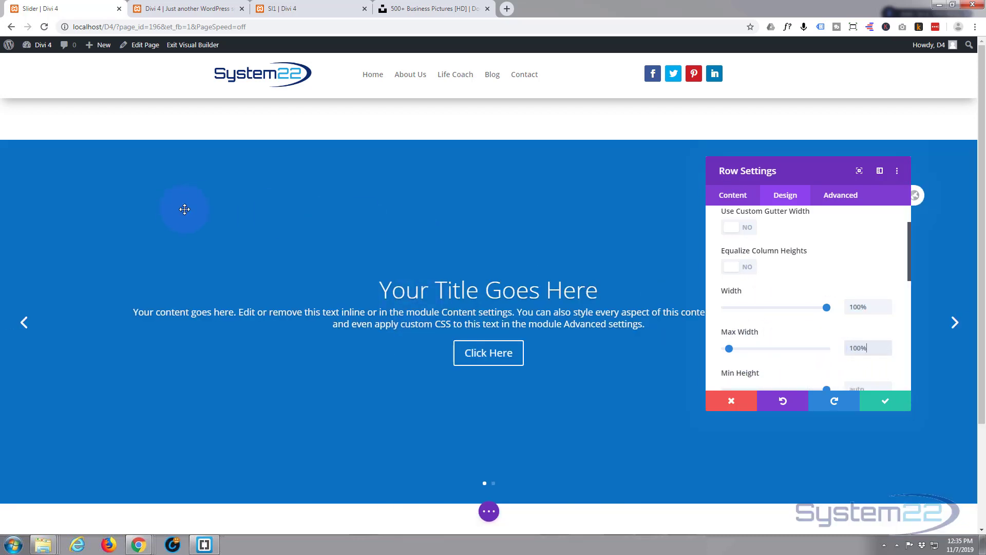
pyautogui.scroll(-2, 169, 170)
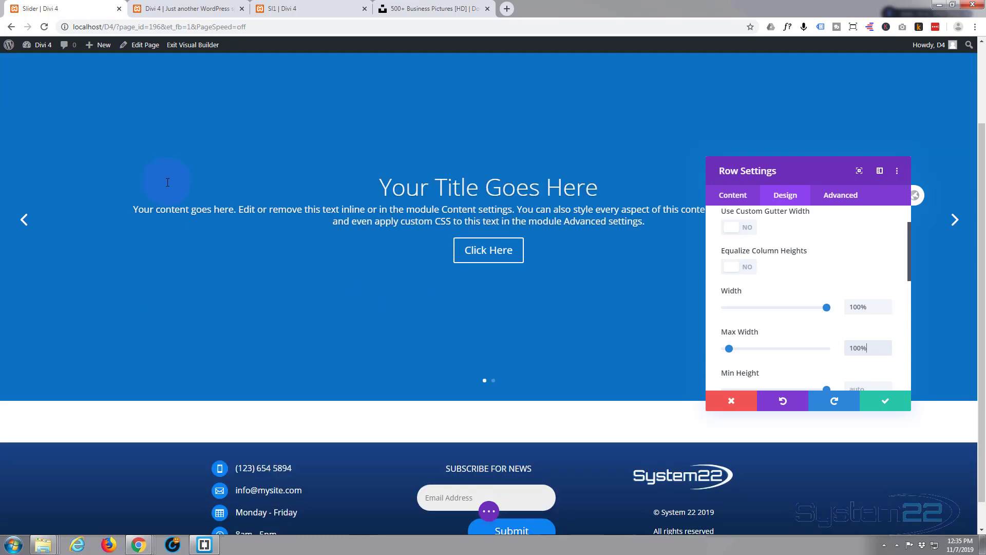
pyautogui.scroll(2, 168, 183)
pyautogui.click(894, 354)
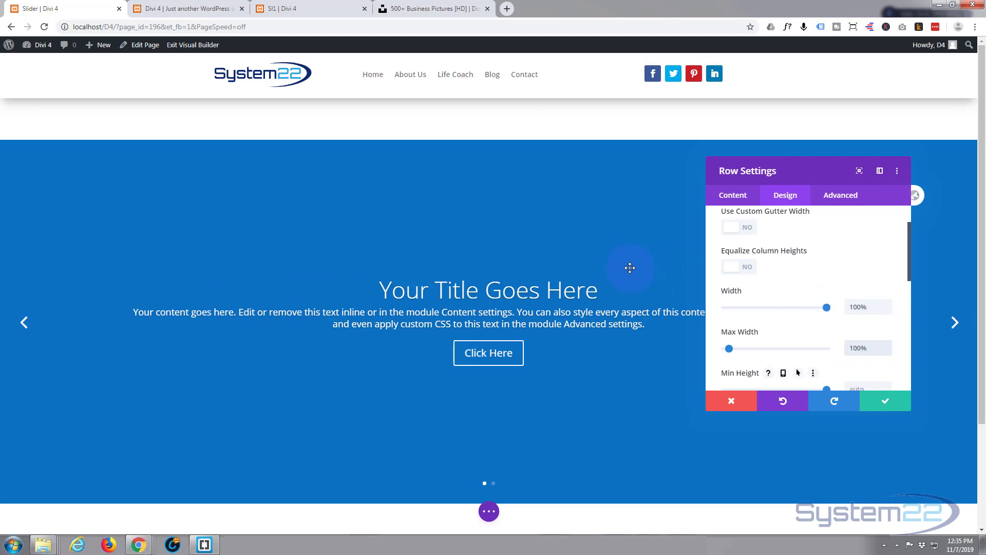
pyautogui.click(883, 404)
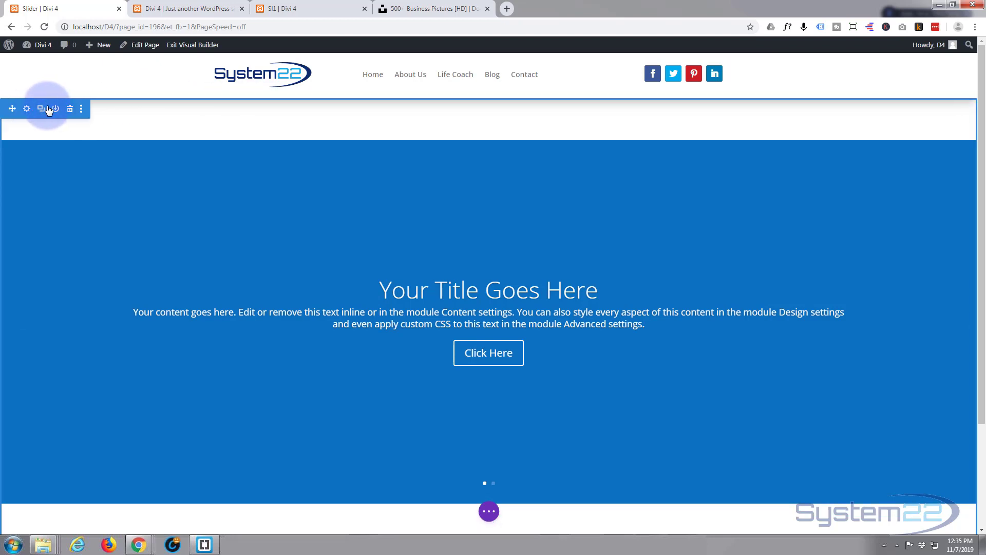
# Step: Set the section's linked top and bottom padding to 0px and save the section settings
pyautogui.click(26, 108)
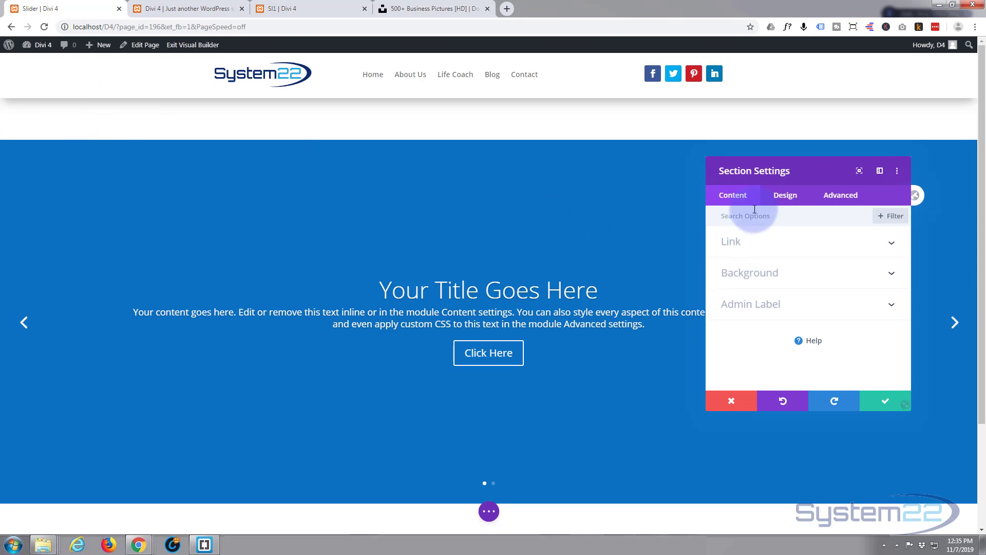
pyautogui.click(785, 197)
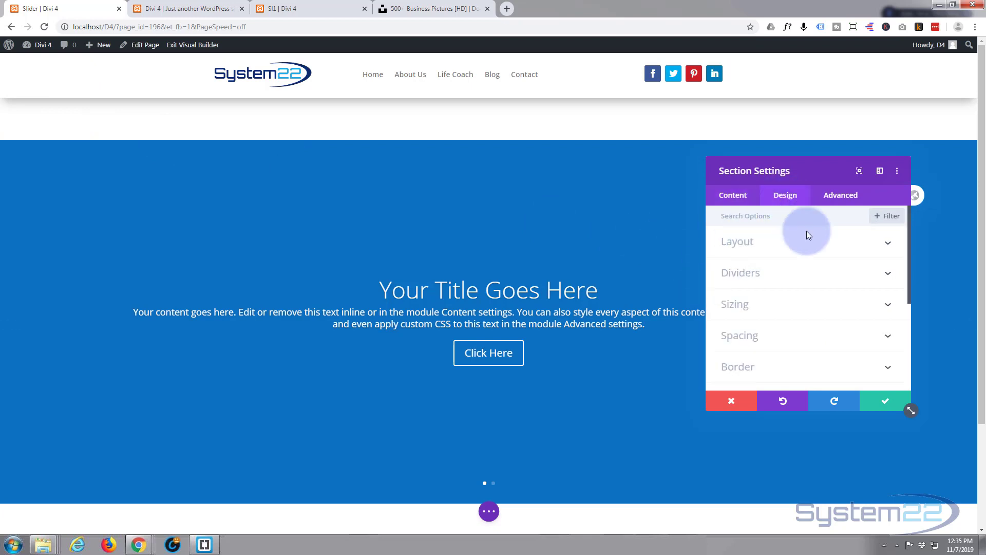
pyautogui.click(795, 337)
pyautogui.click(731, 307)
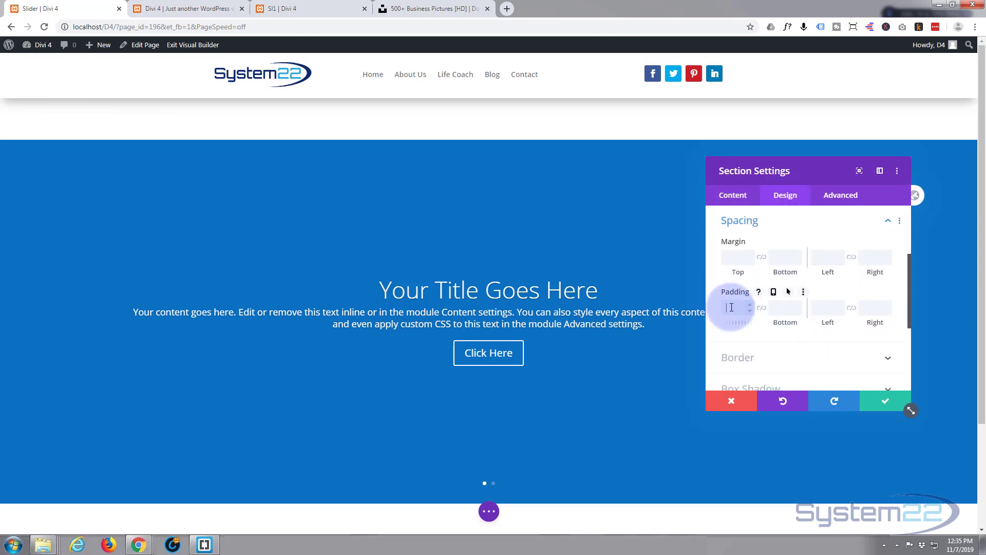
pyautogui.click(762, 308)
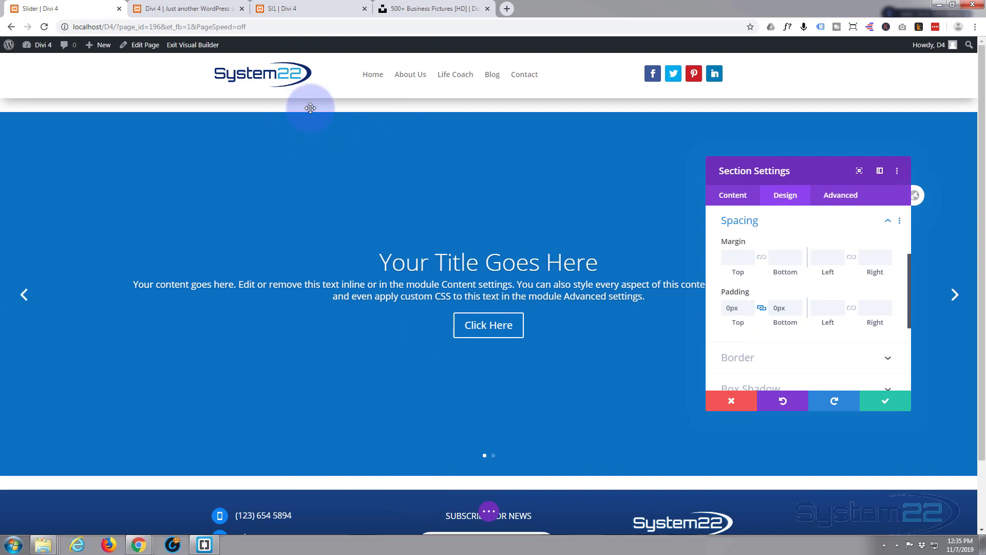
pyautogui.click(879, 403)
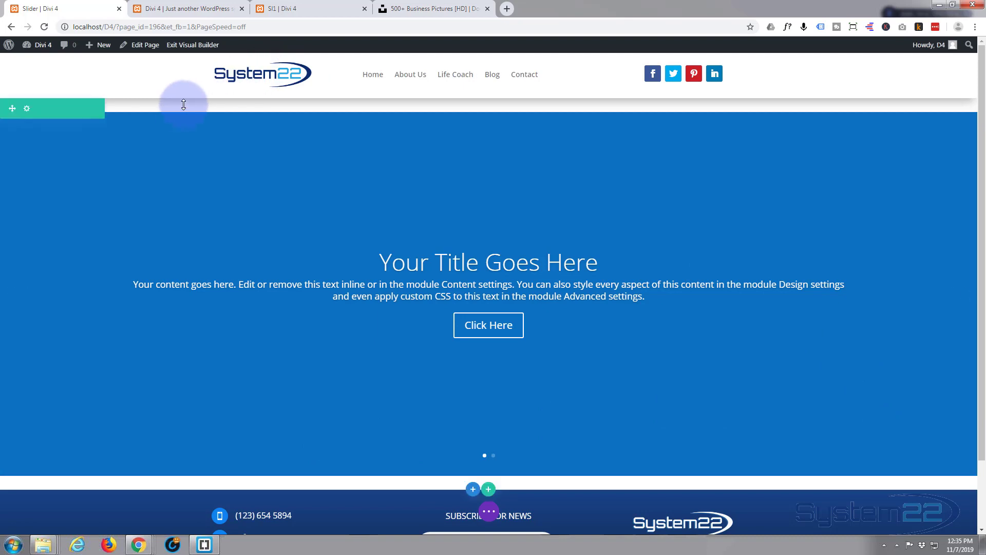
# Step: Set the row's top and bottom padding to 0px and save the row settings
pyautogui.click(27, 109)
pyautogui.click(775, 198)
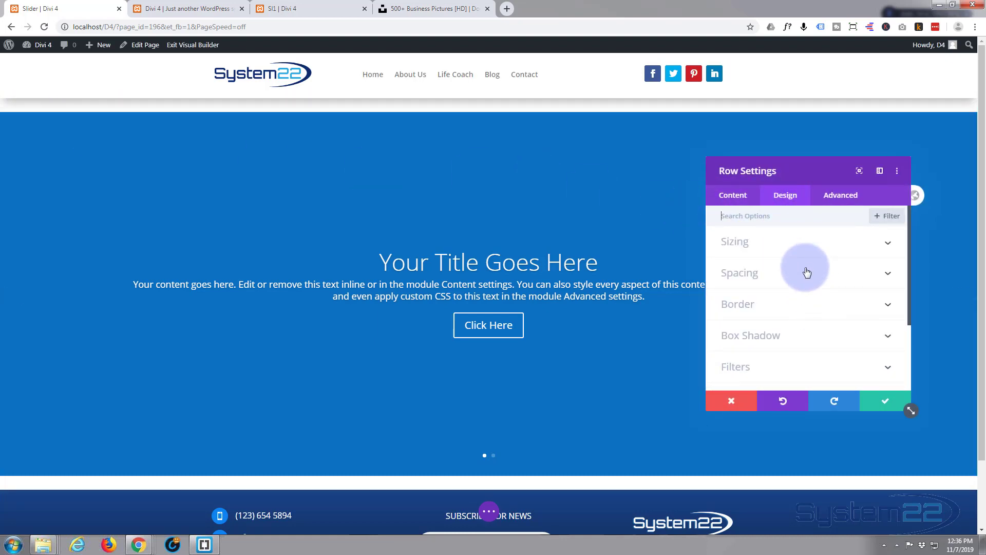
pyautogui.click(806, 273)
pyautogui.click(738, 307)
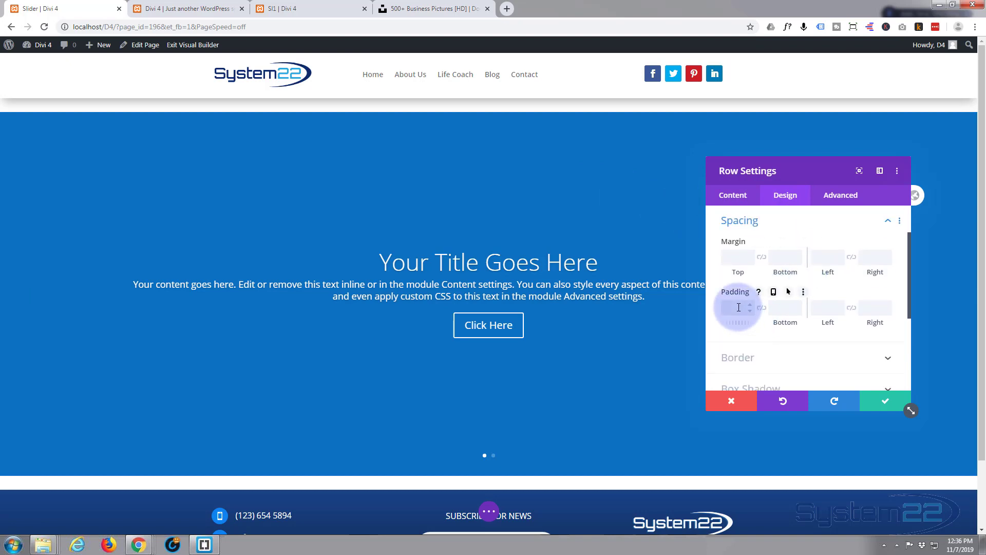
pyautogui.write('0')
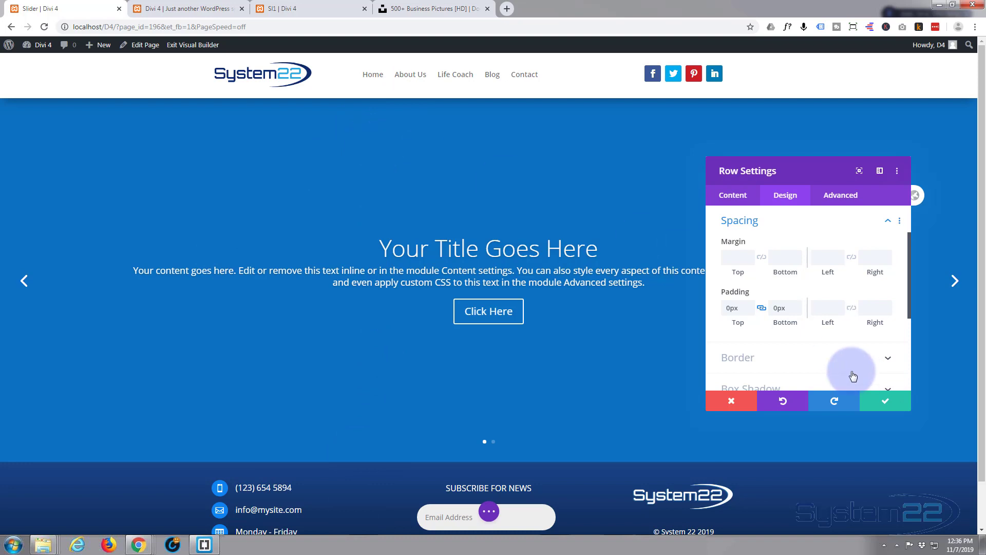
pyautogui.click(887, 402)
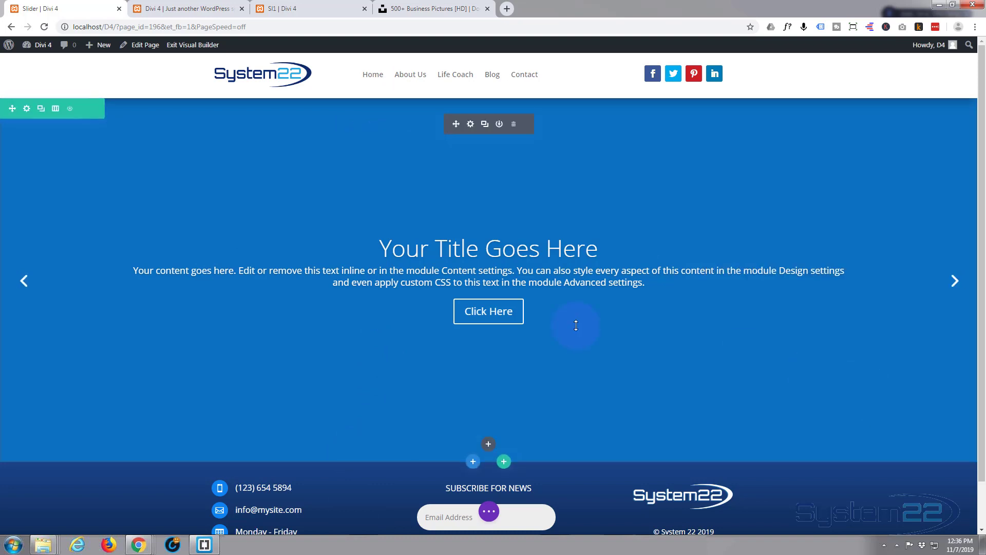
# Step: Open the slider's first slide for editing and set its title to "I.T. Solutions"
pyautogui.click(471, 125)
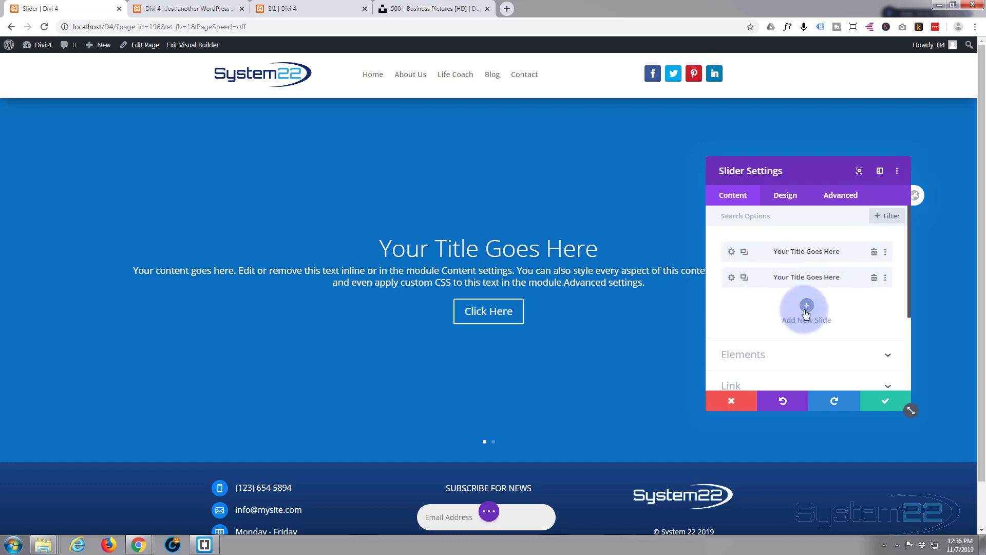
pyautogui.click(732, 253)
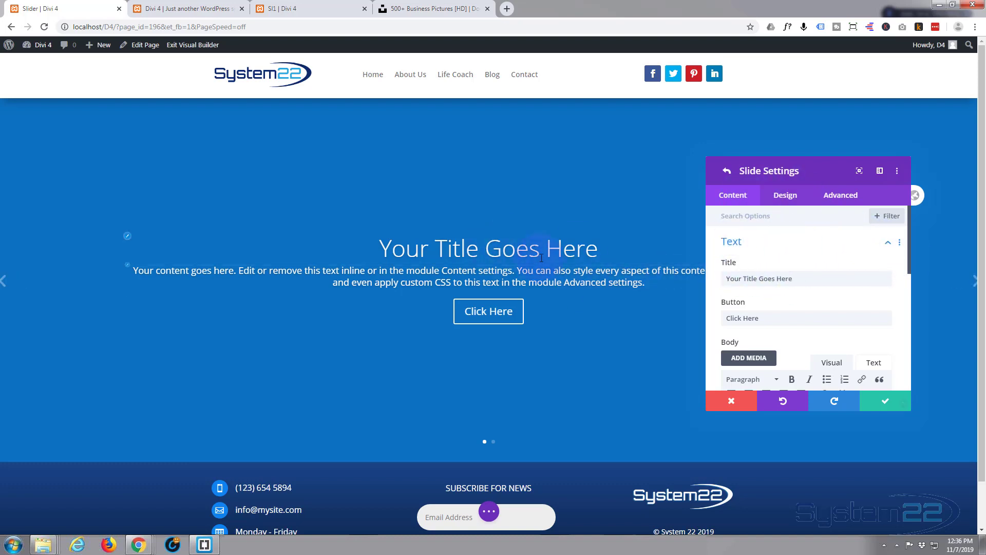
pyautogui.tripleClick(797, 279)
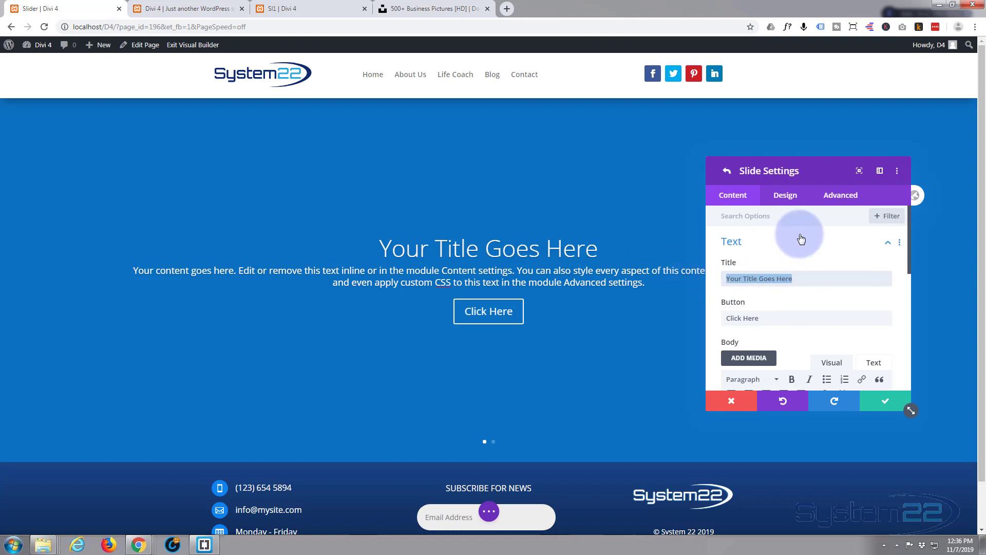
pyautogui.write('I.T')
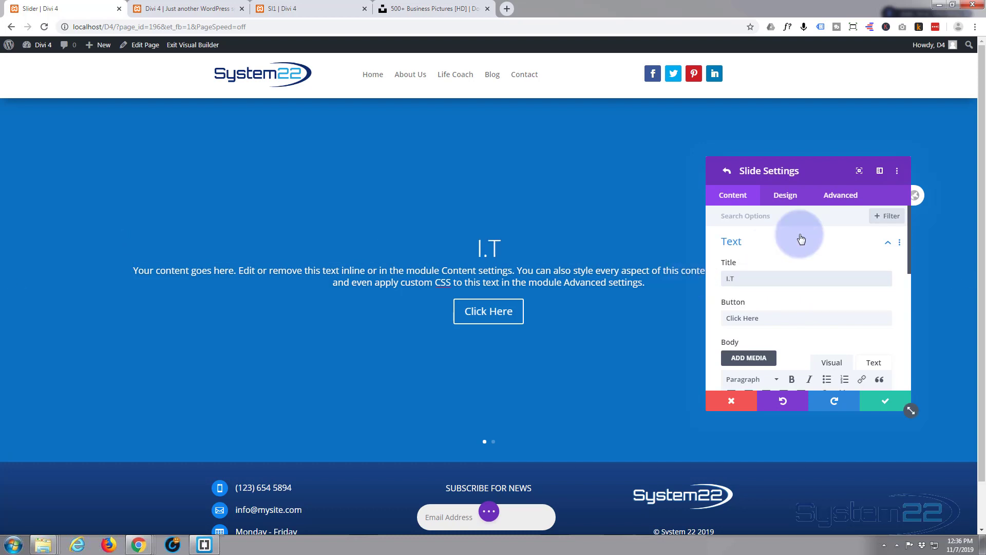
pyautogui.write('. Solu')
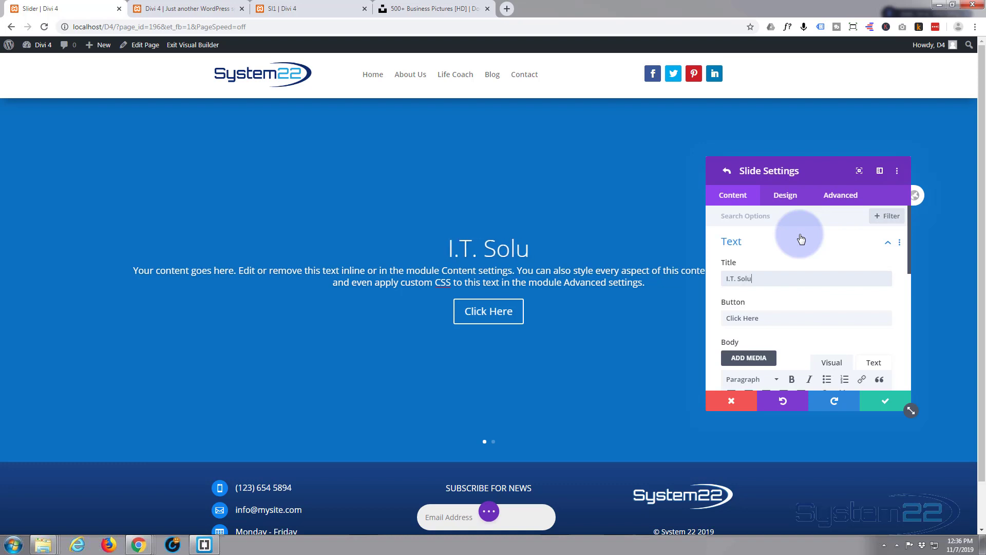
pyautogui.write('tions')
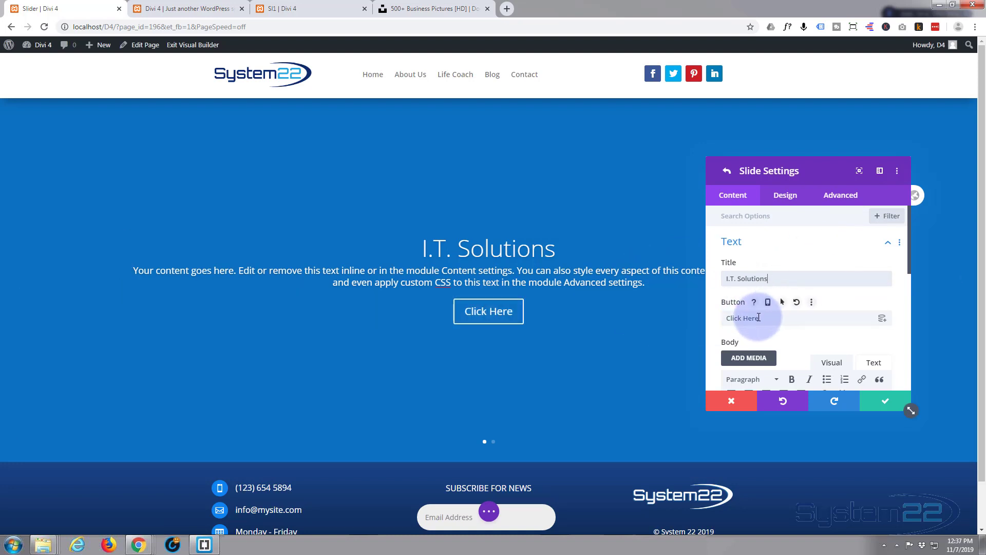
# Step: Set the first slide's button text to "Learn More"
pyautogui.moveTo(766, 318); pyautogui.dragTo(703, 314)
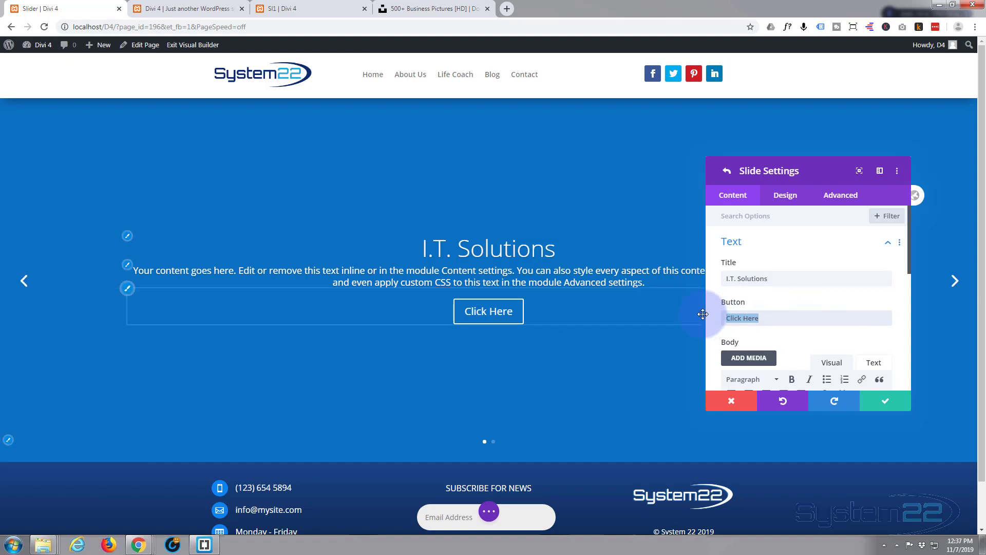
pyautogui.write('Learn M')
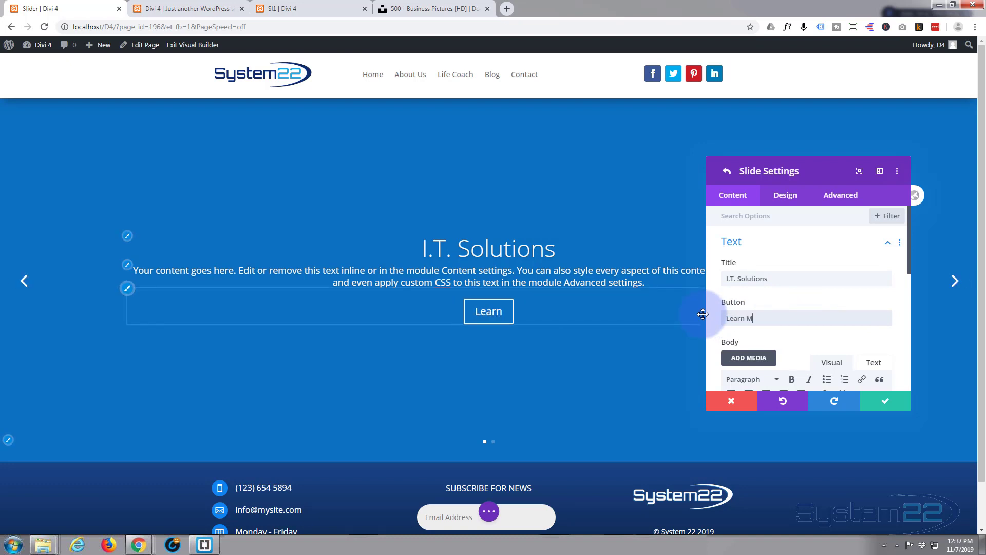
pyautogui.write('ore')
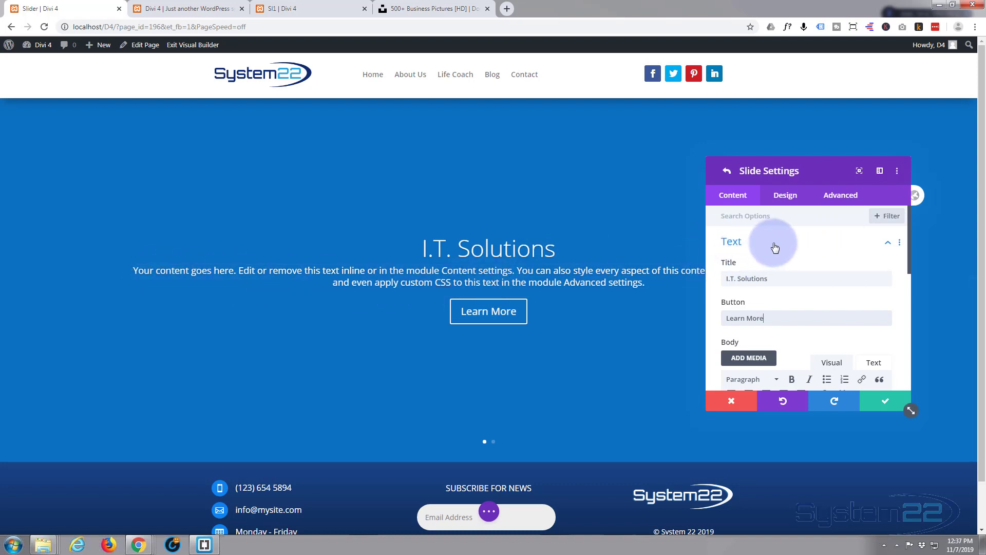
# Step: Insert line breaks in the slide's body text before "Content settings" and before "Design settings"
pyautogui.scroll(-2, 775, 247)
pyautogui.scroll(-3, 774, 247)
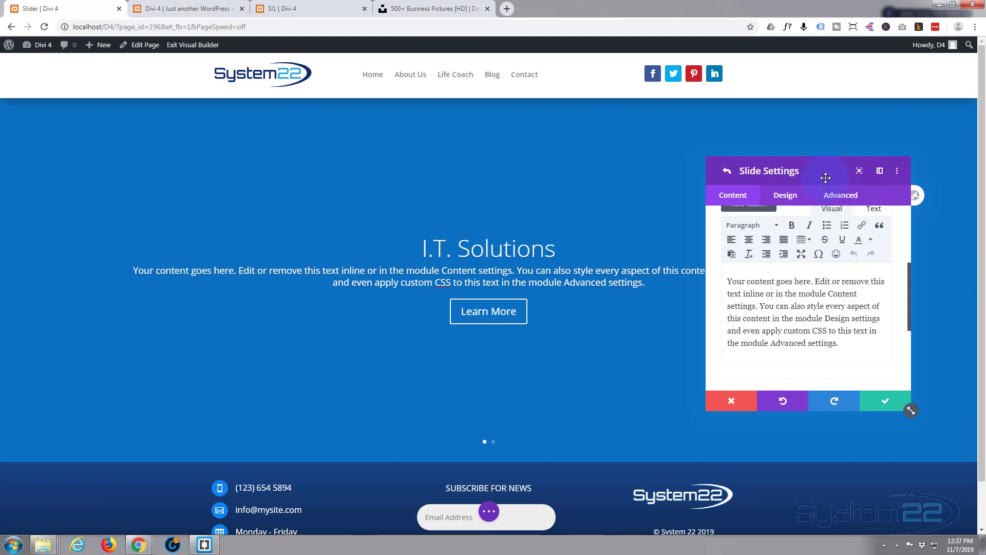
pyautogui.moveTo(825, 177)
pyautogui.mouseDown()
pyautogui.moveTo(919, 144)
pyautogui.moveTo(765, 152)
pyautogui.moveTo(834, 162)
pyautogui.mouseUp()
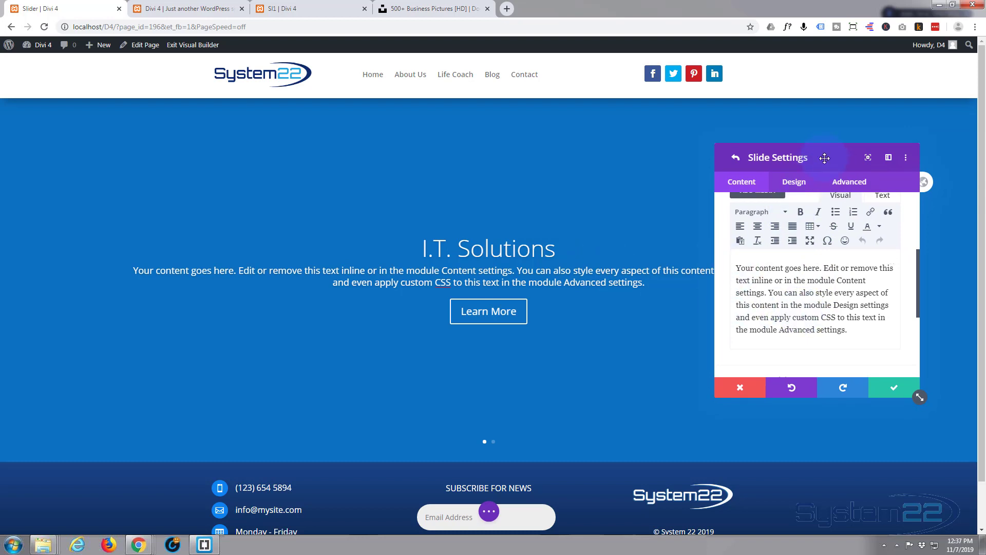
pyautogui.click(834, 281)
pyautogui.hotkey('shift', 'Return')
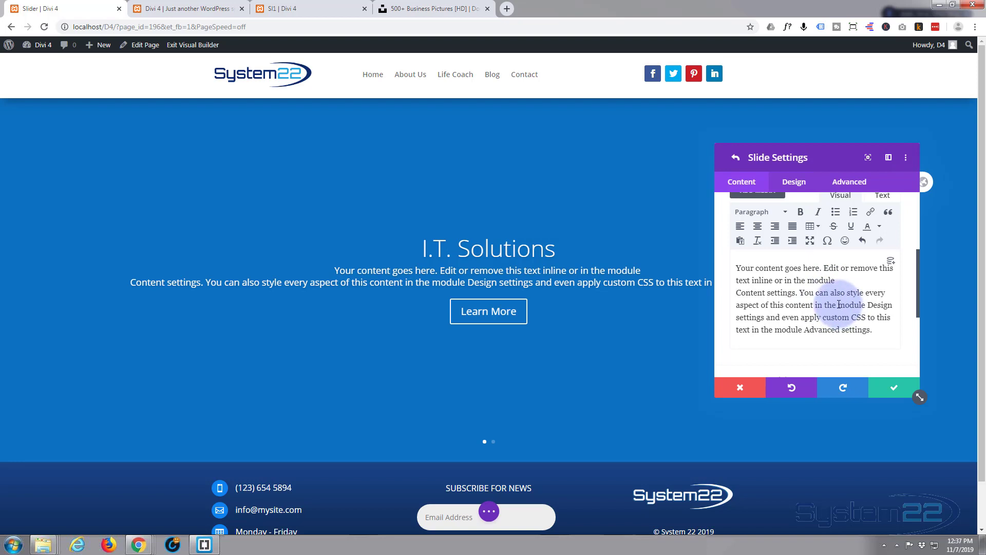
pyautogui.click(869, 304)
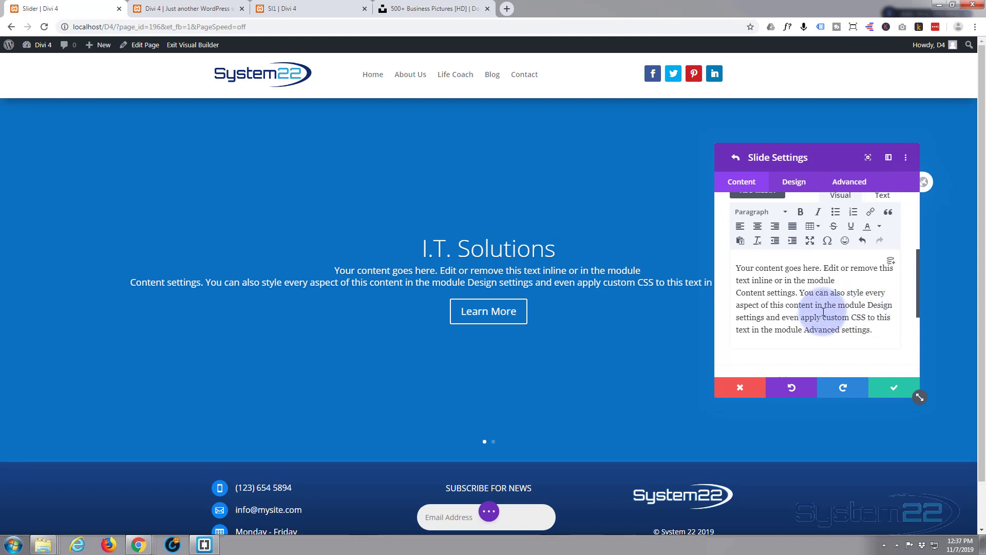
pyautogui.hotkey('shift', 'Return')
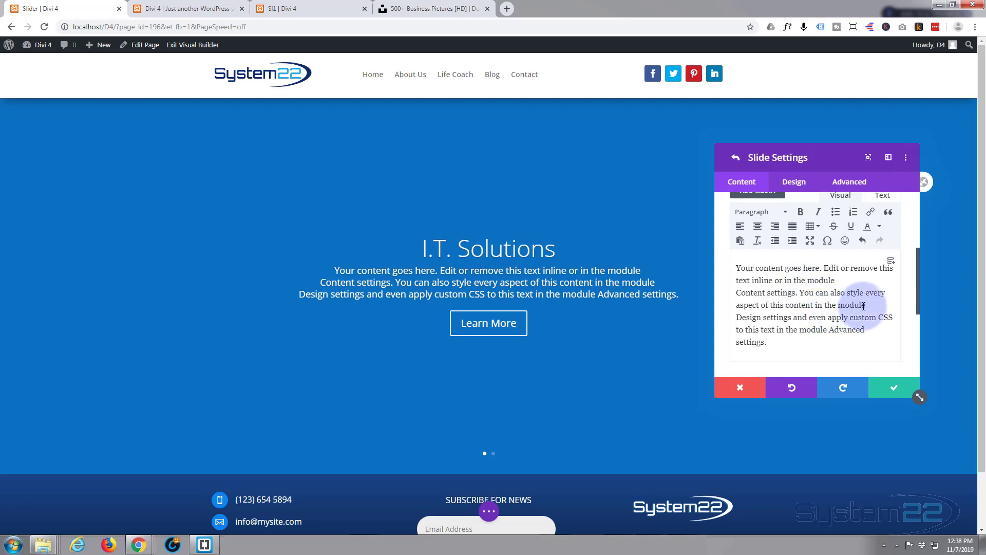
# Step: Try a paragraph break before "Design settings" in place of the line break, undo it and reinsert the line break
pyautogui.hotkey('ctrl', 'z')
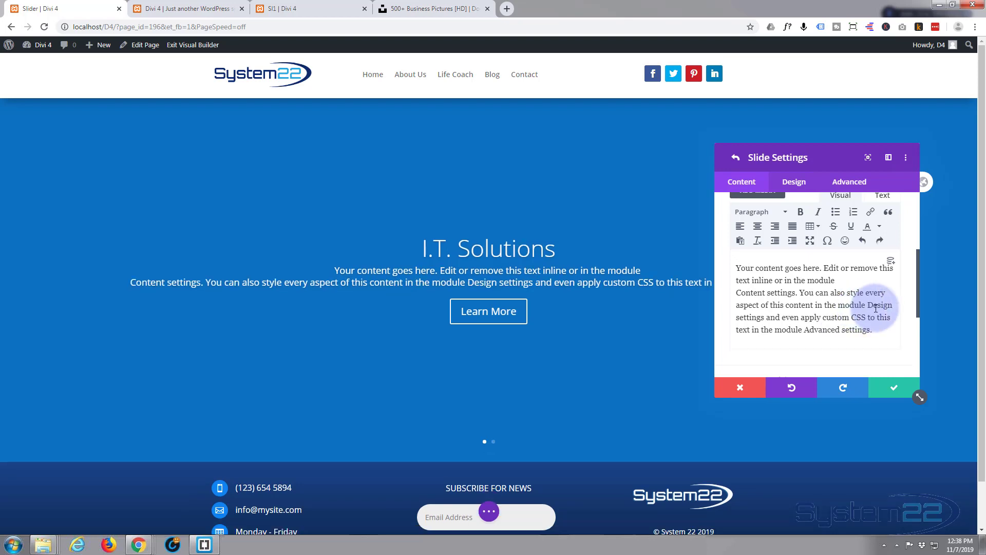
pyautogui.press('Return')
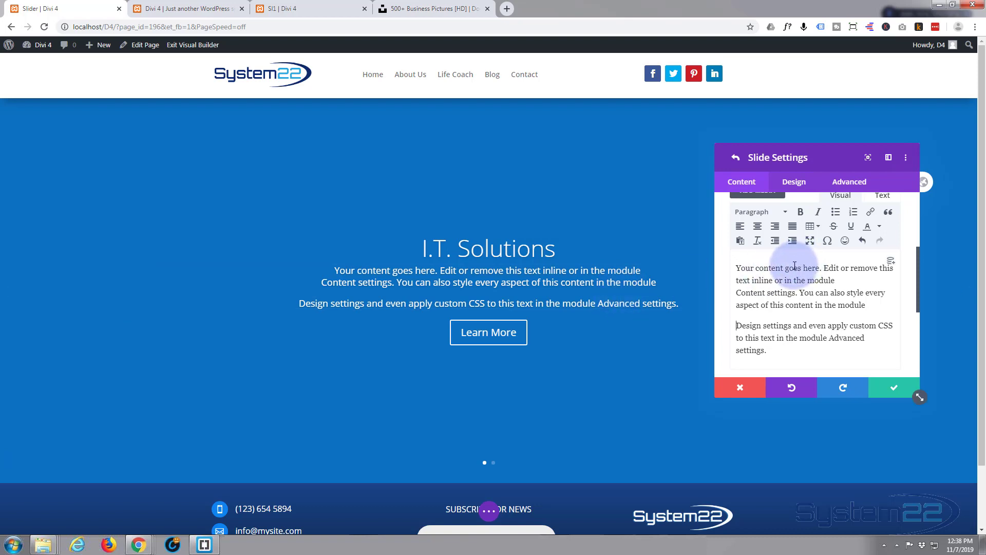
pyautogui.hotkey('ctrl', 'z')
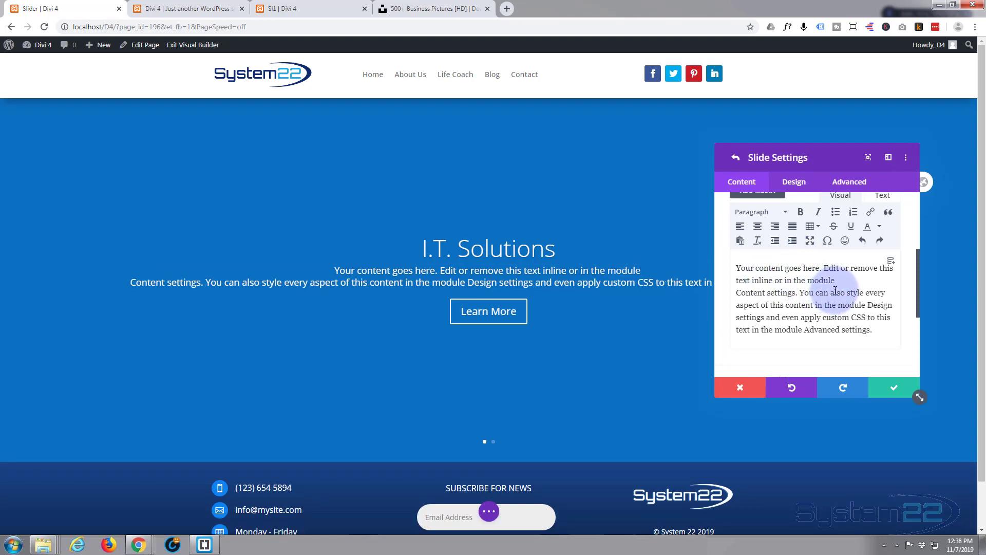
pyautogui.hotkey('shift', 'Return')
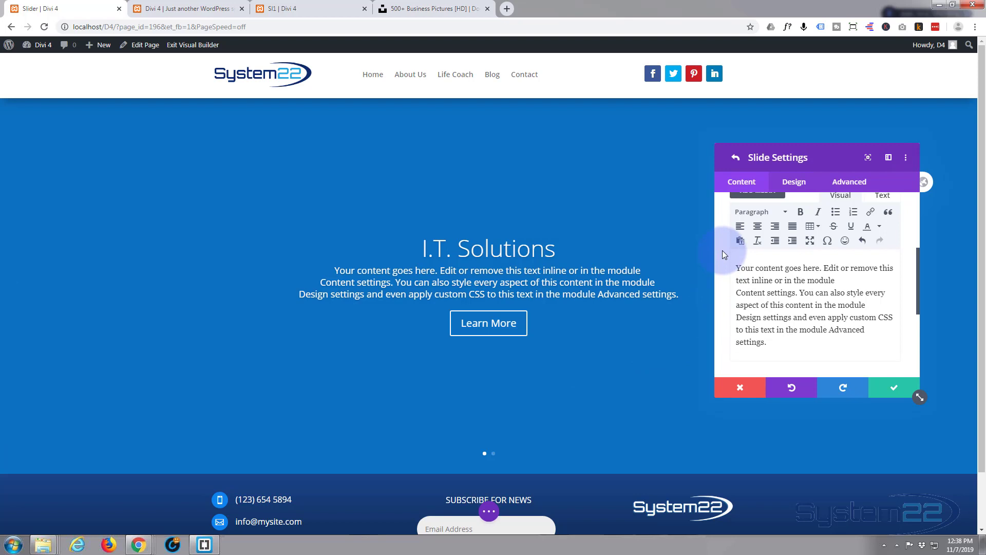
# Step: Set the slide's background image to the media library photo of hands over papers on a dark wooden table
pyautogui.scroll(-2, 722, 251)
pyautogui.scroll(-1, 723, 254)
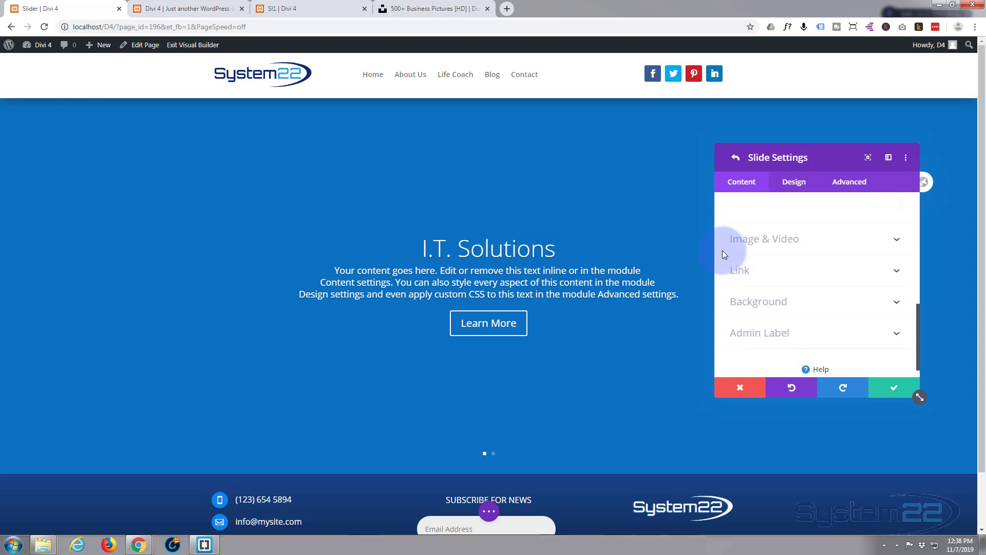
pyautogui.click(804, 307)
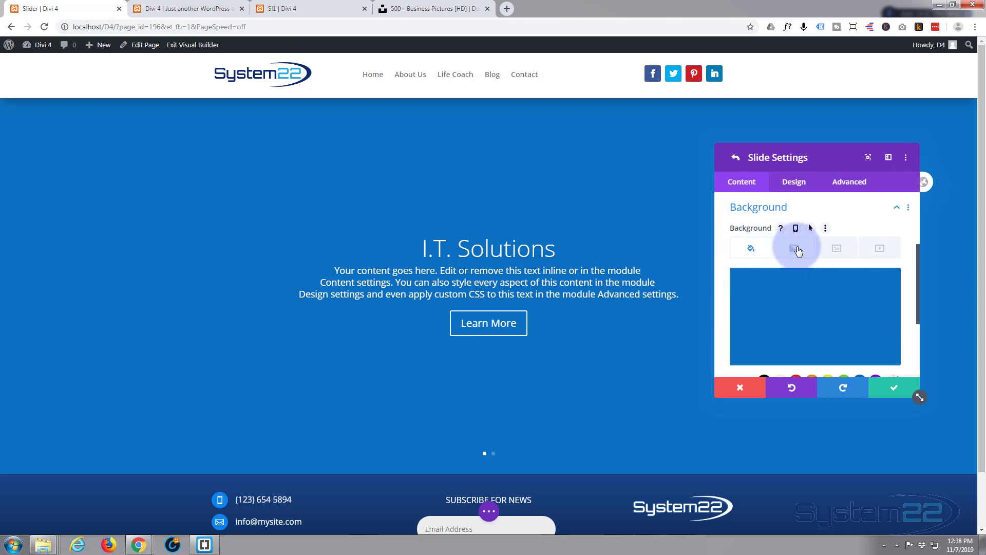
pyautogui.click(840, 250)
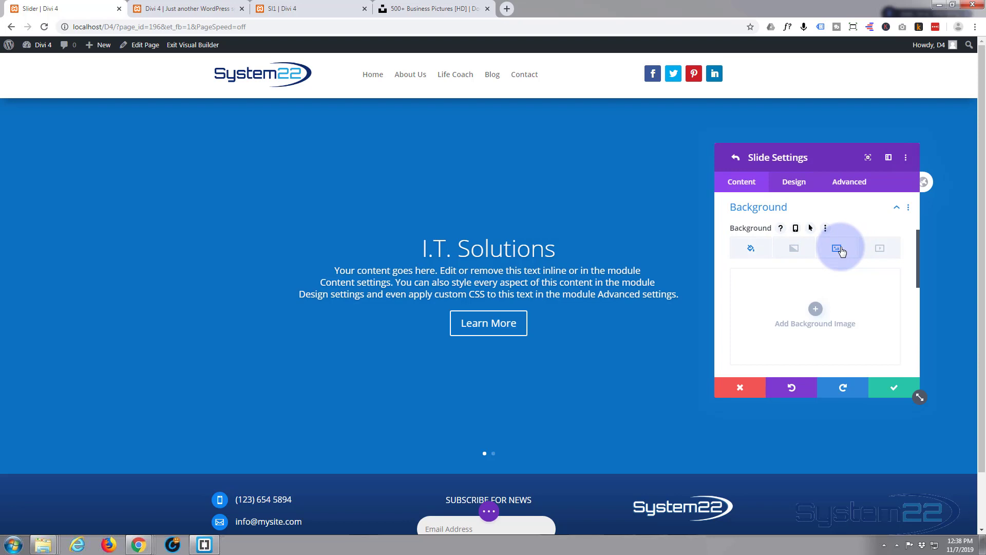
pyautogui.click(815, 310)
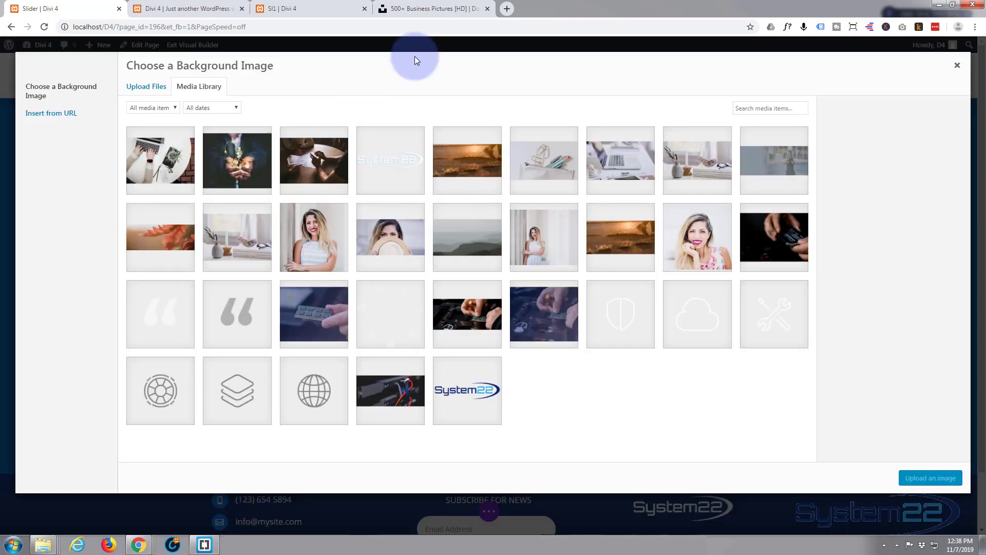
pyautogui.click(442, 10)
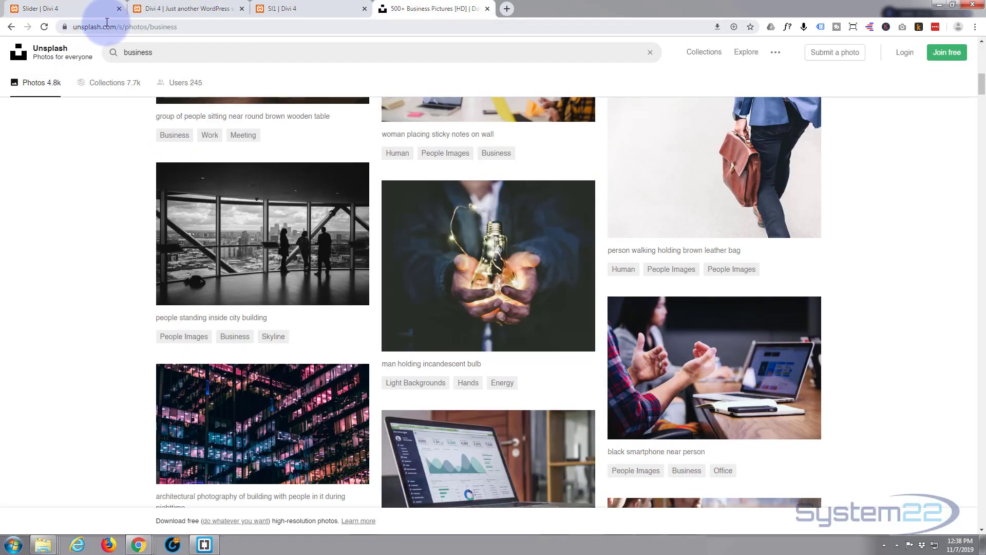
pyautogui.moveTo(277, 260)
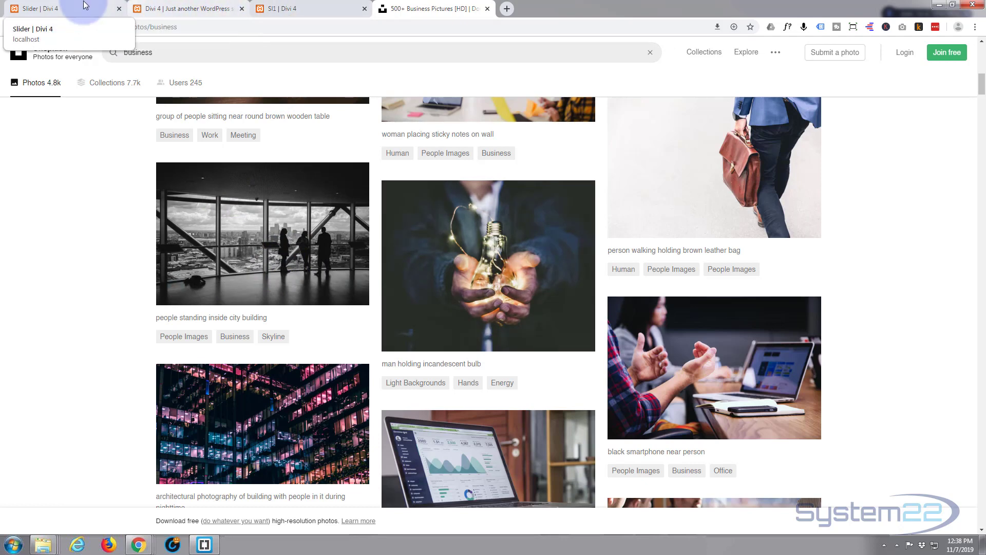
pyautogui.click(46, 8)
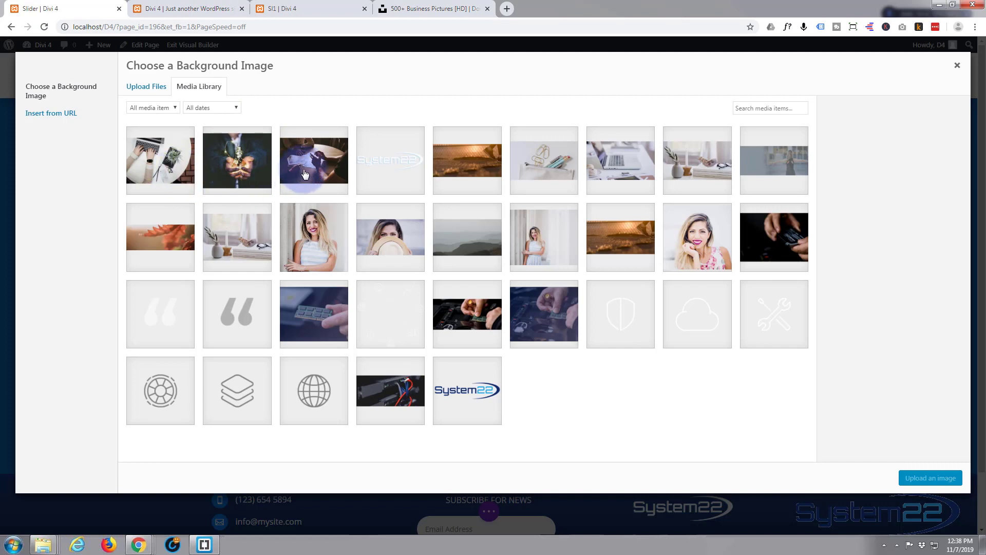
pyautogui.click(305, 172)
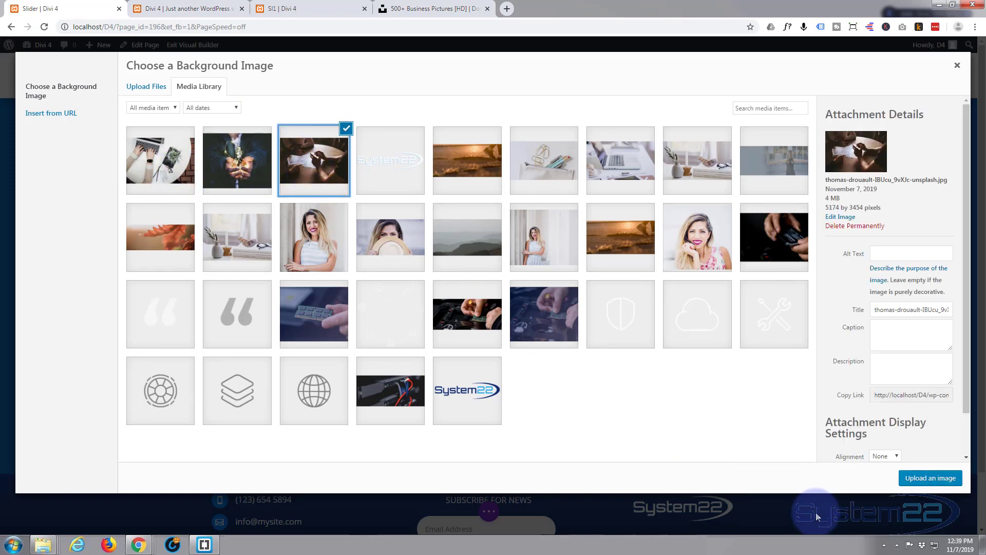
pyautogui.click(929, 478)
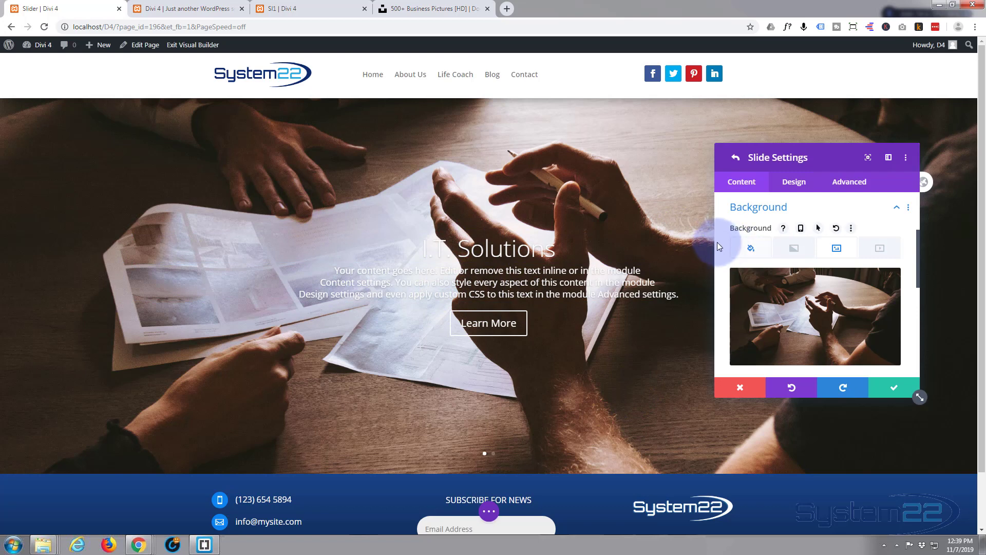
# Step: Set the background image blend to Multiply so the photo blends with the slide's blue background color
pyautogui.click(805, 325)
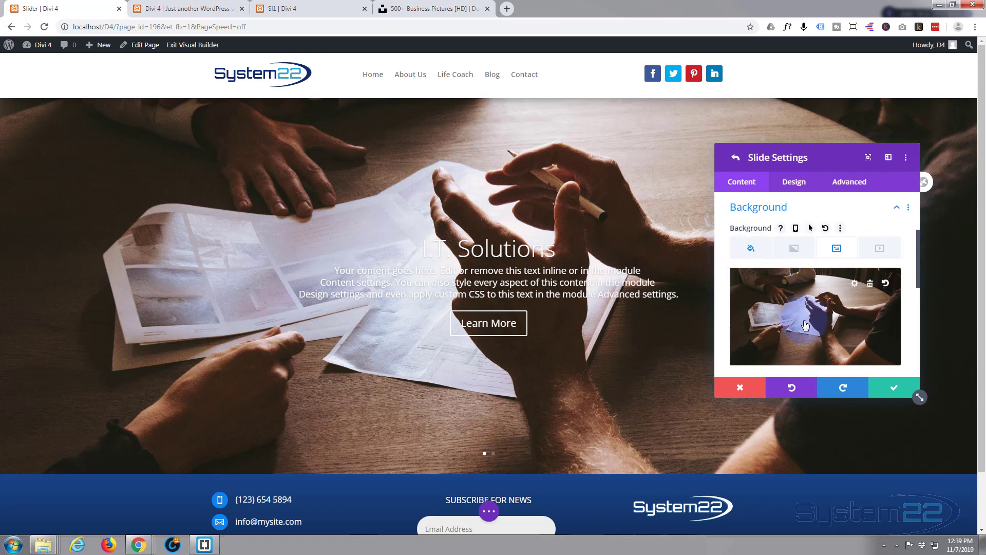
pyautogui.click(751, 249)
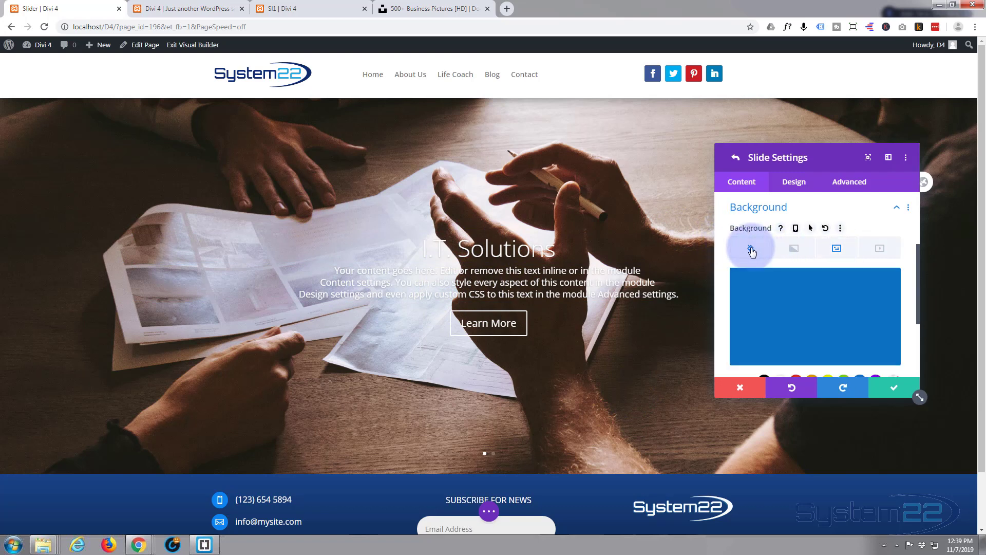
pyautogui.click(836, 249)
pyautogui.scroll(-3, 723, 266)
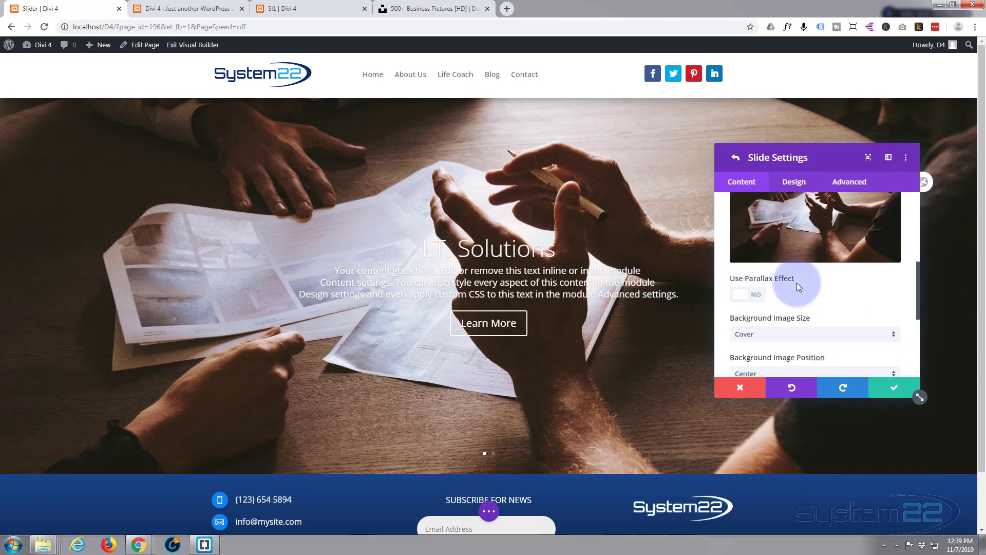
pyautogui.scroll(-1, 797, 282)
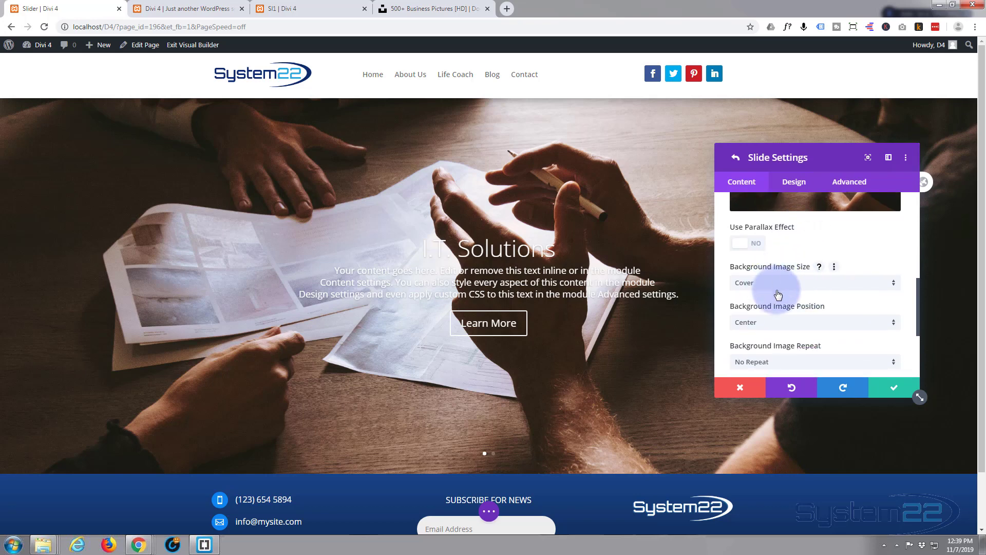
pyautogui.scroll(-1, 766, 305)
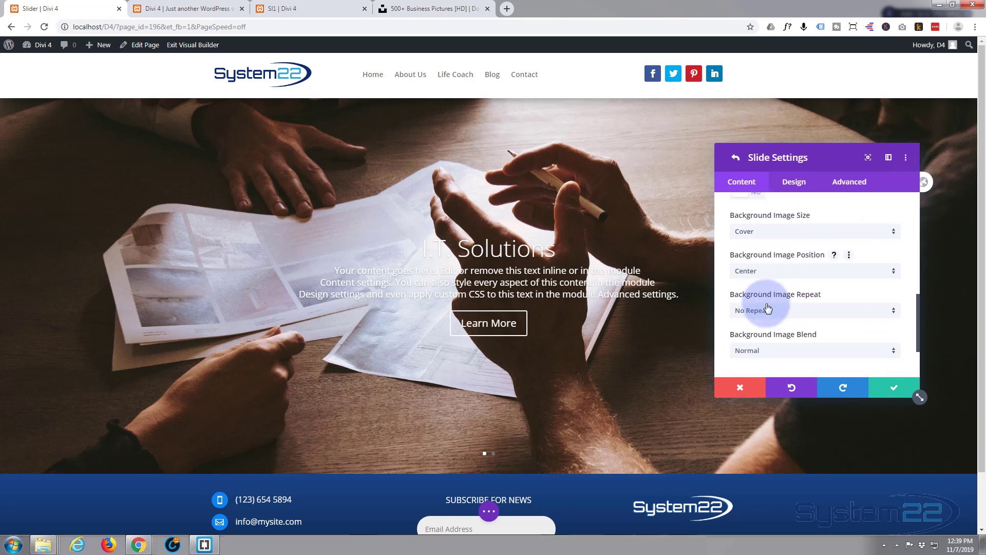
pyautogui.scroll(-1, 785, 280)
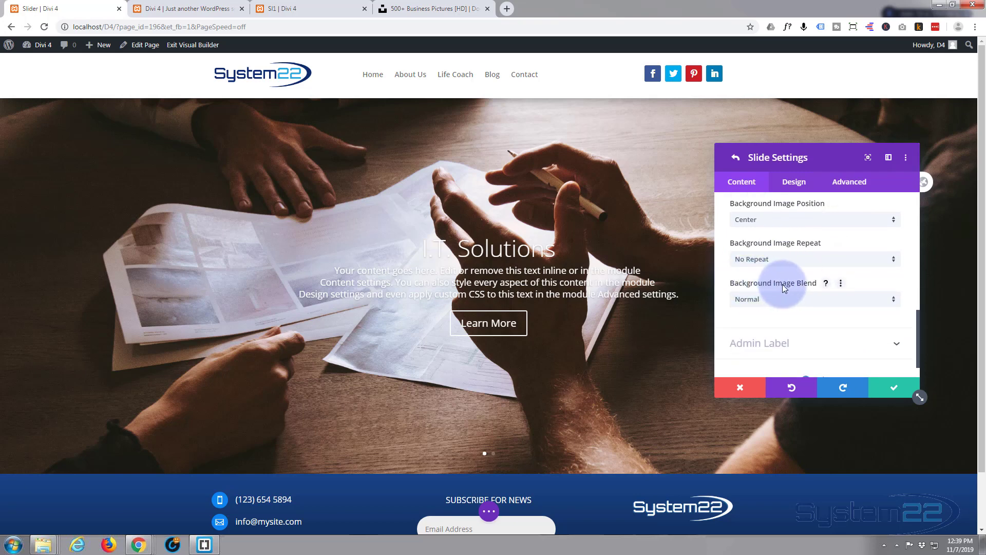
pyautogui.click(805, 299)
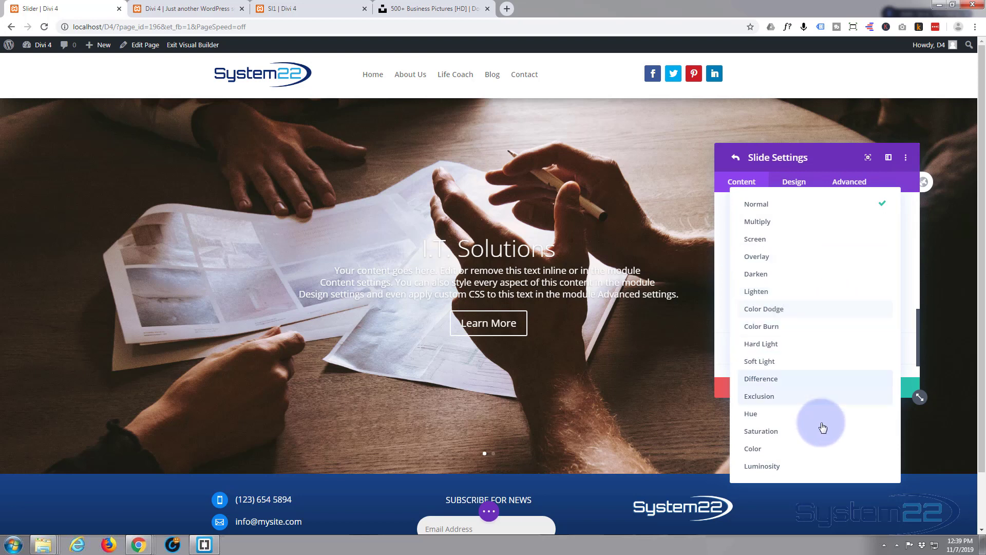
pyautogui.click(798, 225)
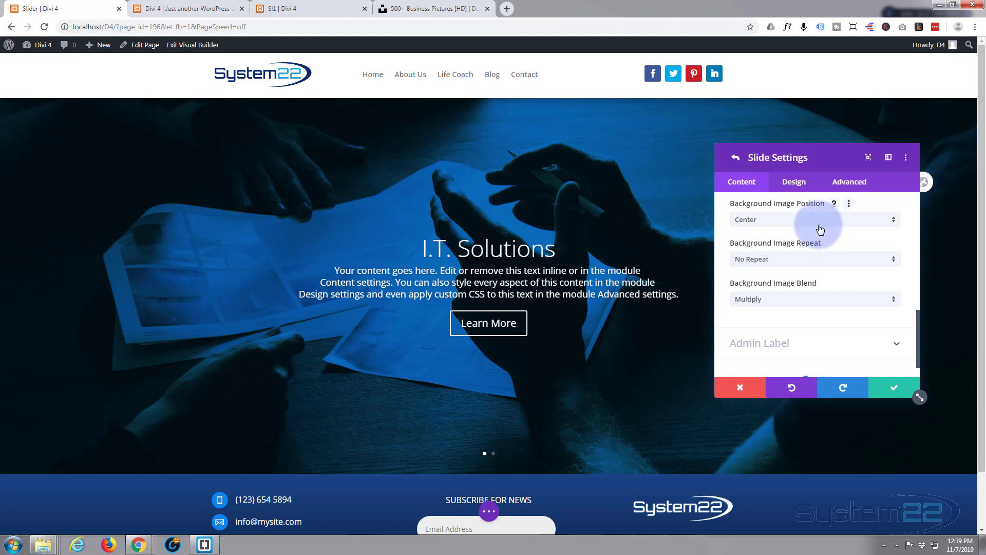
# Step: Try the Color Burn, Difference, Hue and Luminosity blends on the slide's background image and return it to Multiply
pyautogui.click(787, 304)
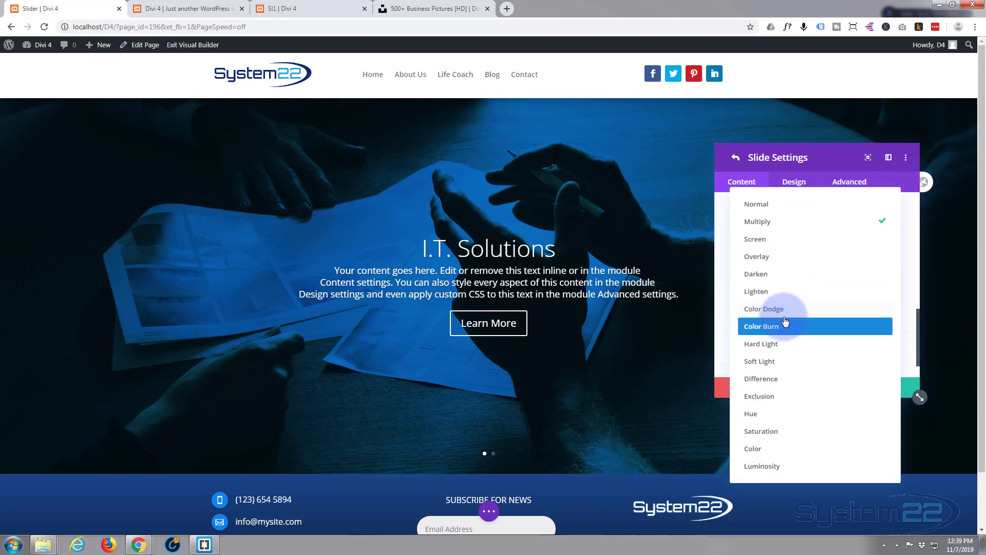
pyautogui.click(783, 327)
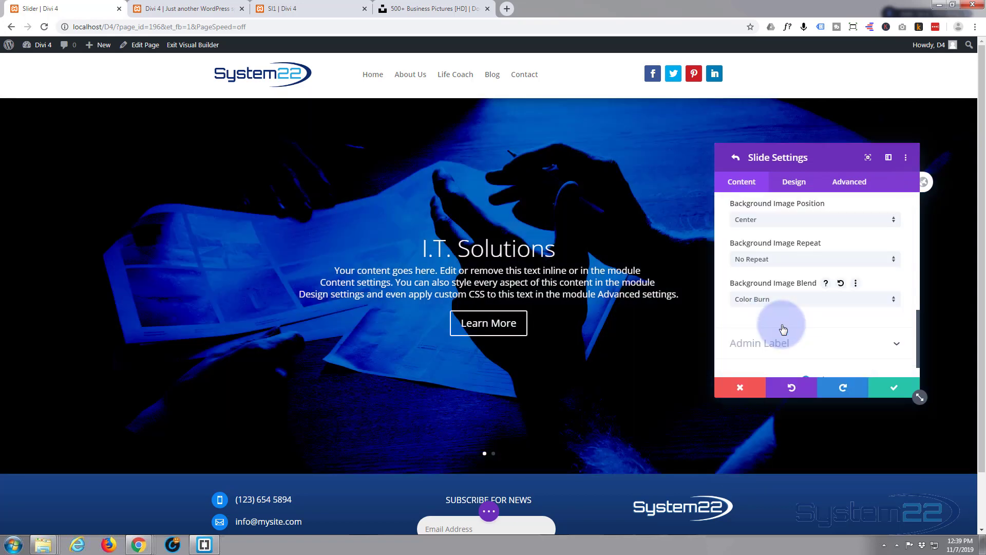
pyautogui.click(806, 300)
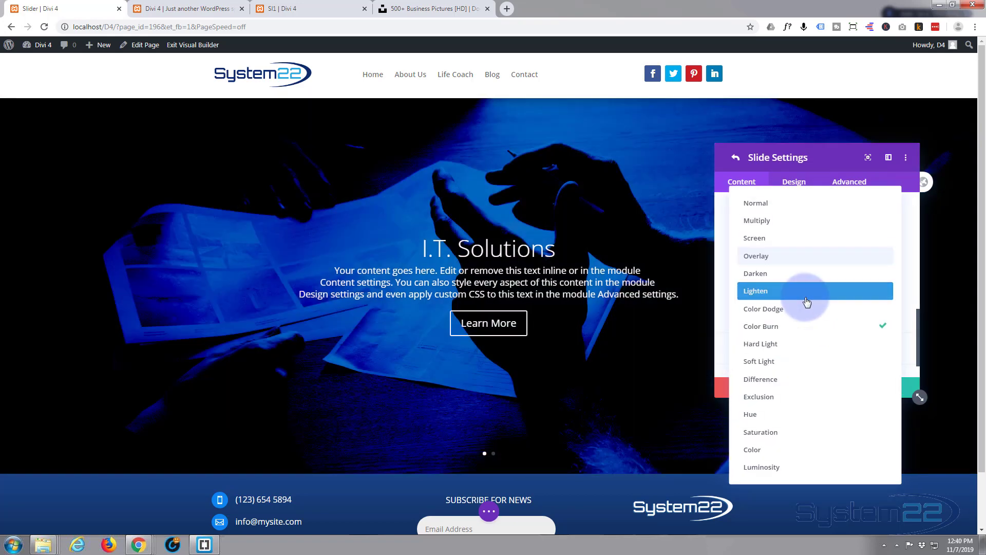
pyautogui.click(791, 381)
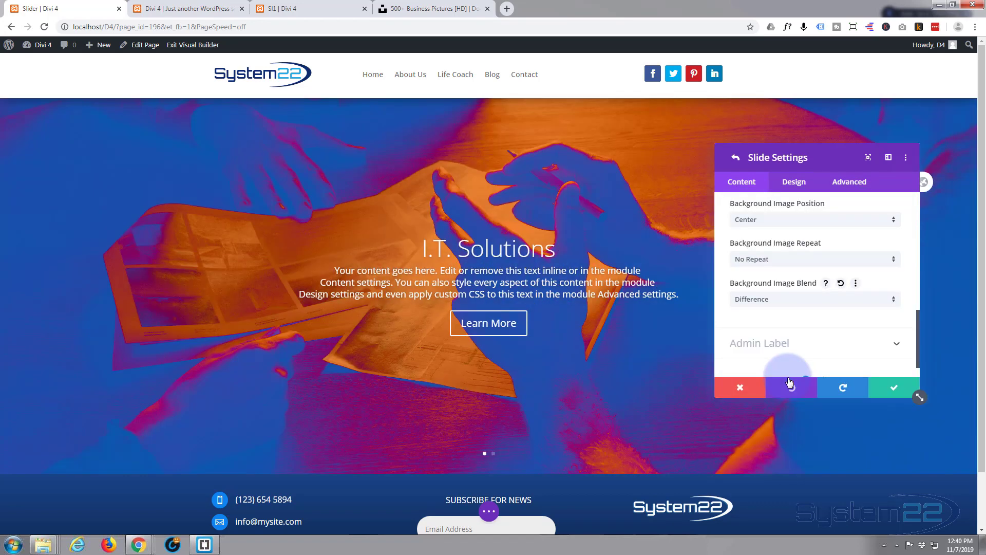
pyautogui.click(835, 301)
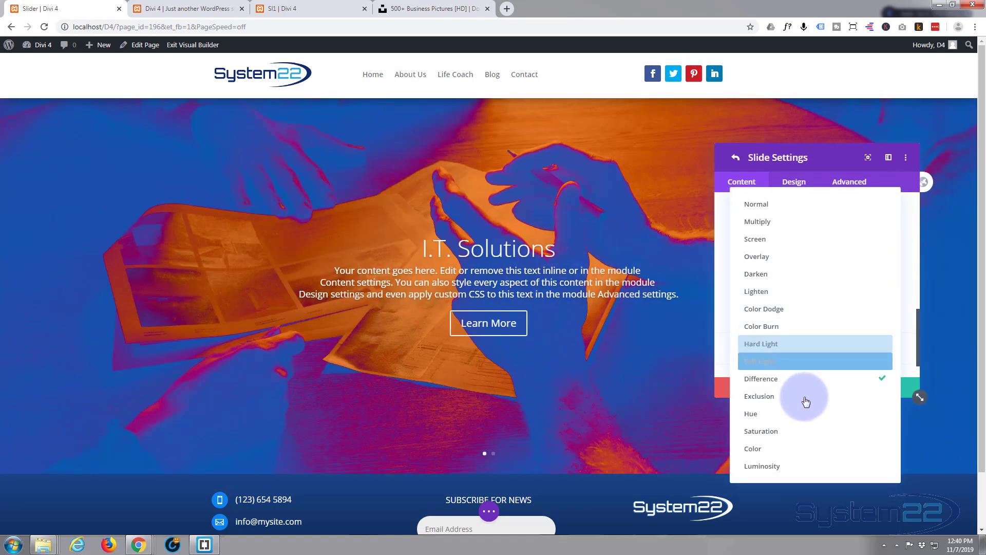
pyautogui.click(799, 415)
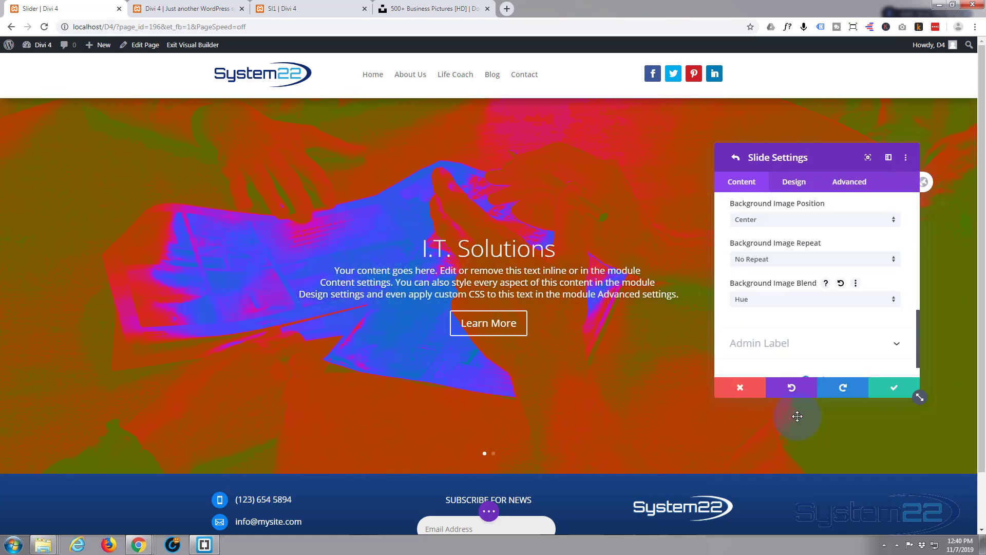
pyautogui.click(797, 301)
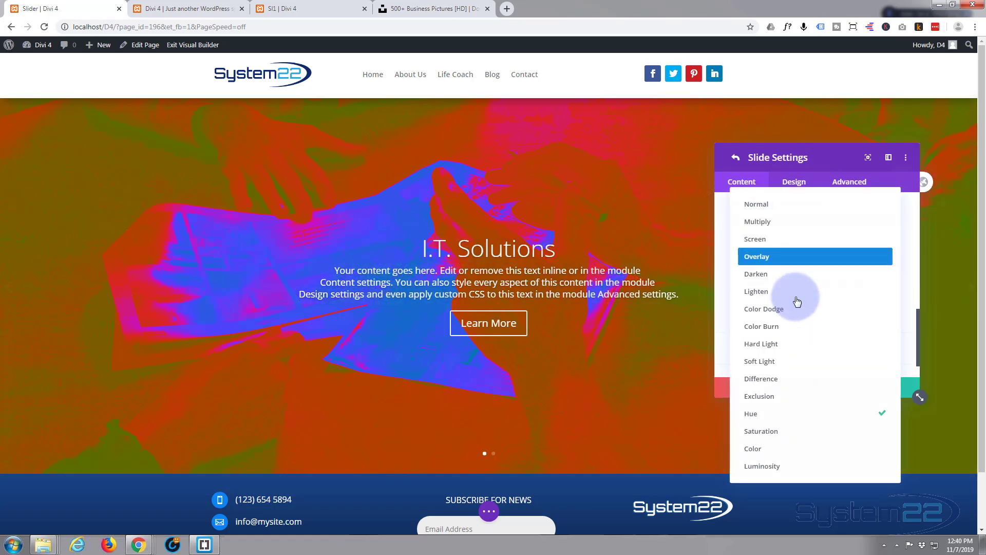
pyautogui.click(783, 466)
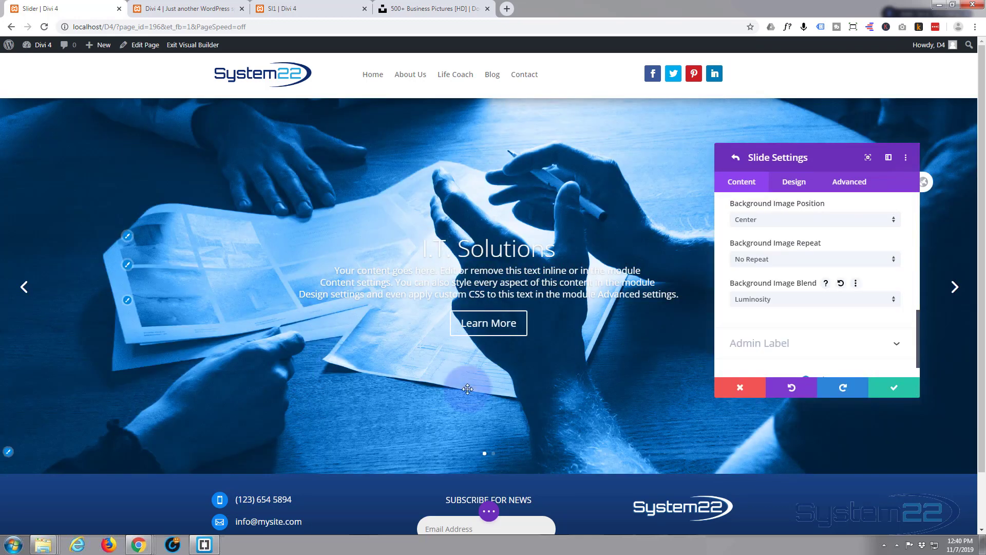
pyautogui.click(810, 304)
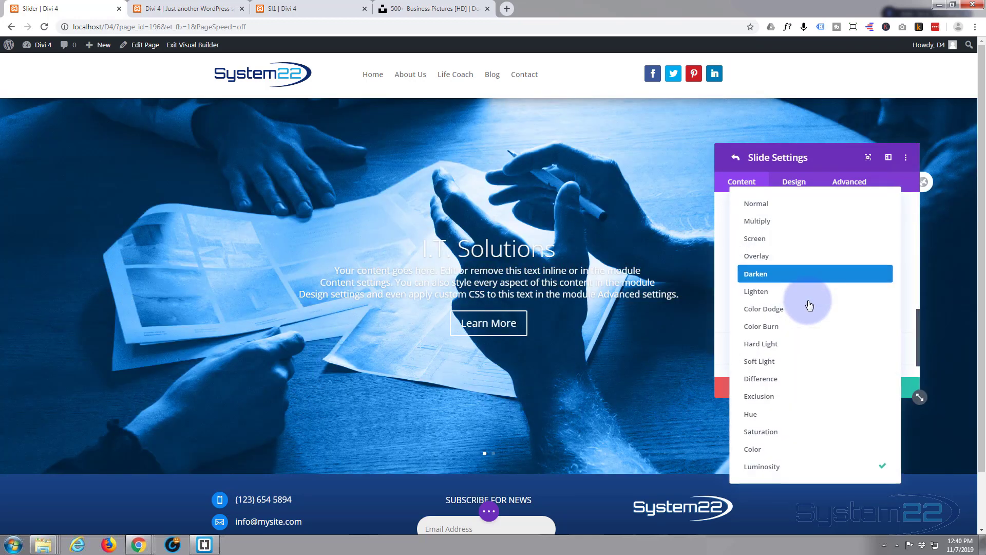
pyautogui.click(777, 226)
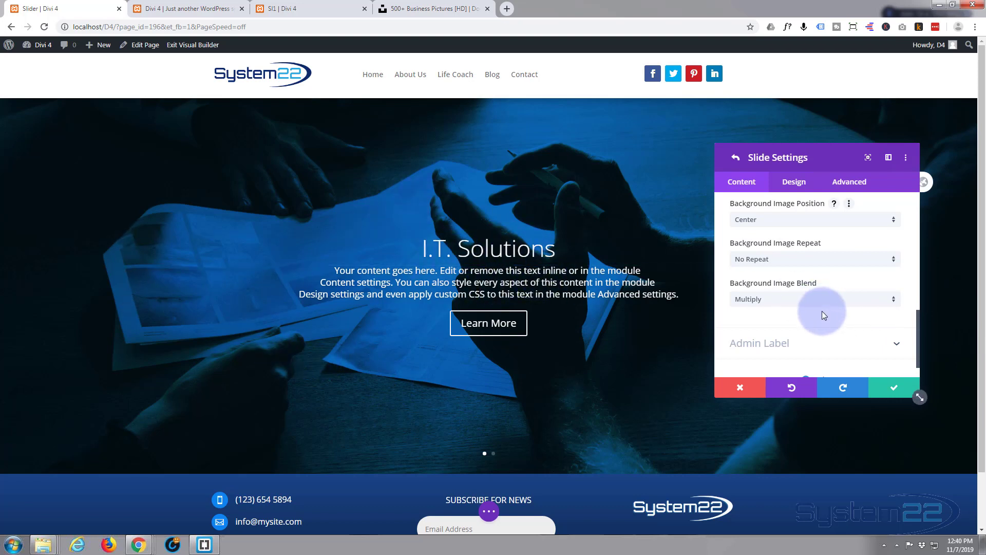
# Step: Align the slide's title, body text and button to the left through the slide's text design settings
pyautogui.click(794, 184)
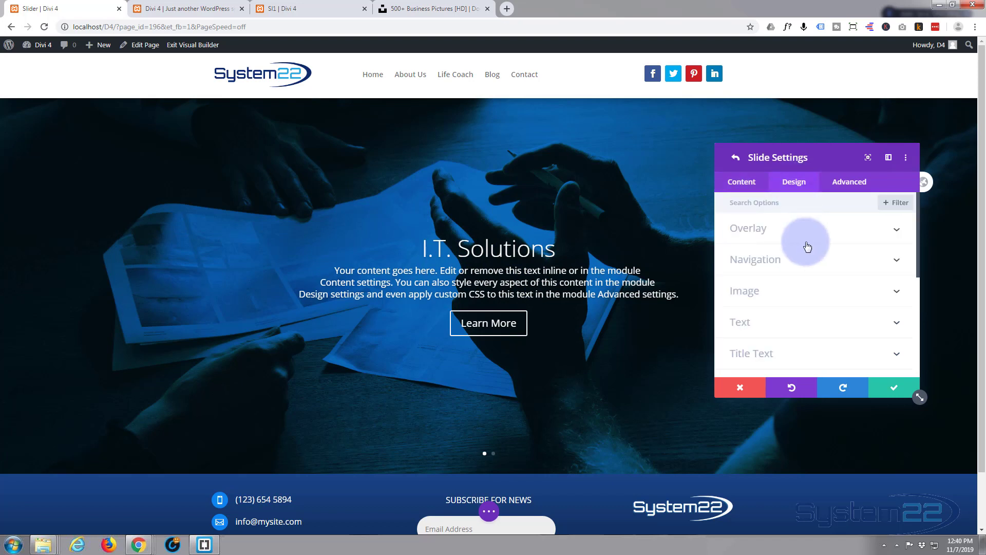
pyautogui.click(790, 328)
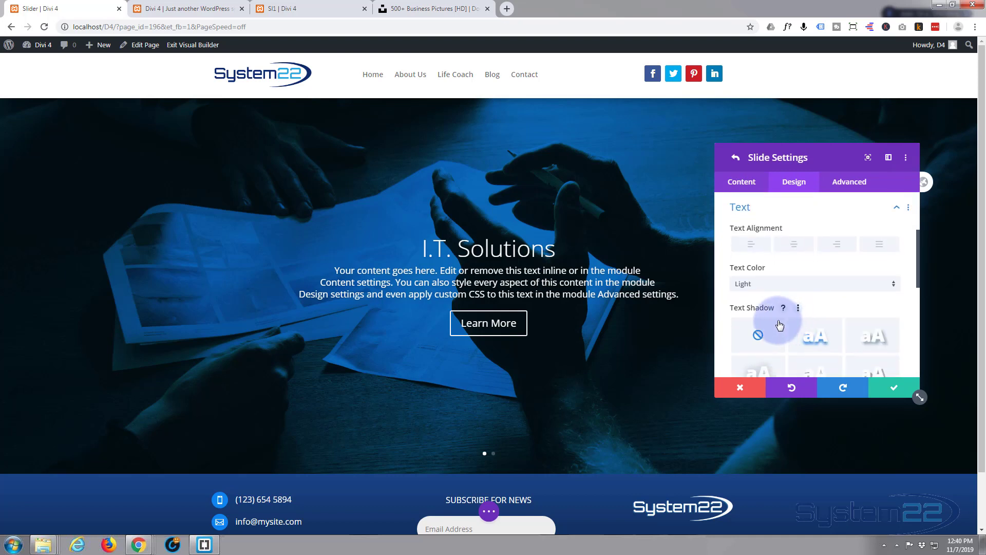
pyautogui.click(751, 249)
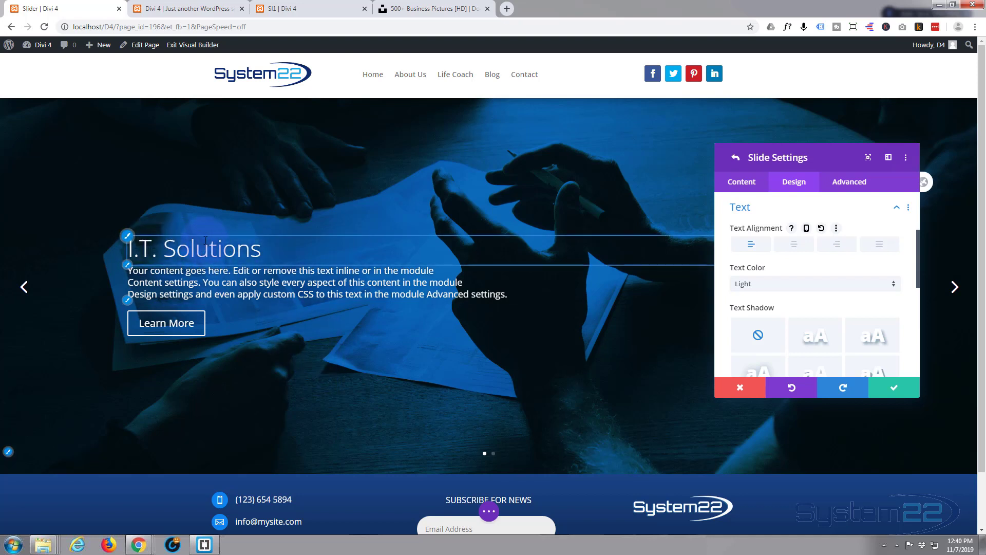
# Step: Set the slide title's font weight to Ultra Bold and its font style to all uppercase
pyautogui.click(128, 237)
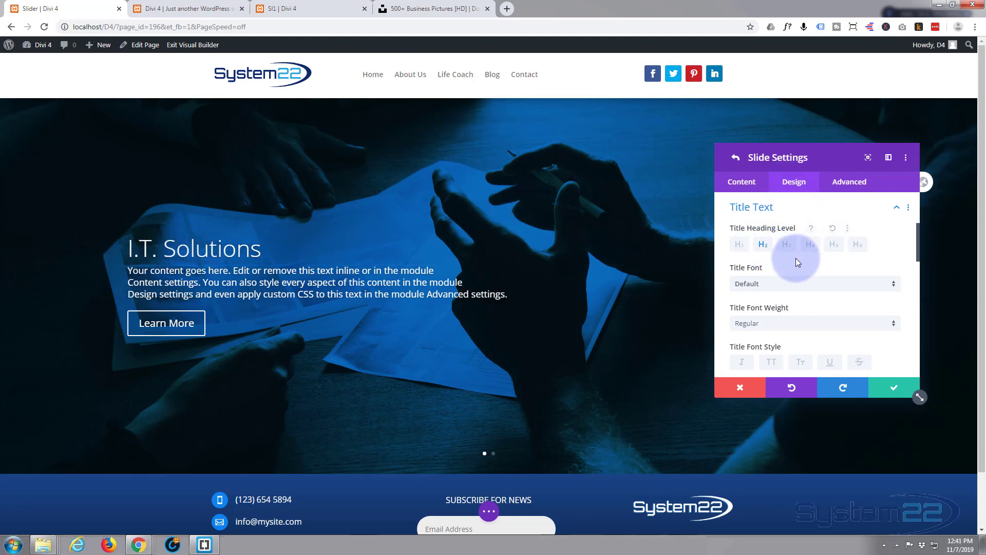
pyautogui.scroll(-1, 796, 261)
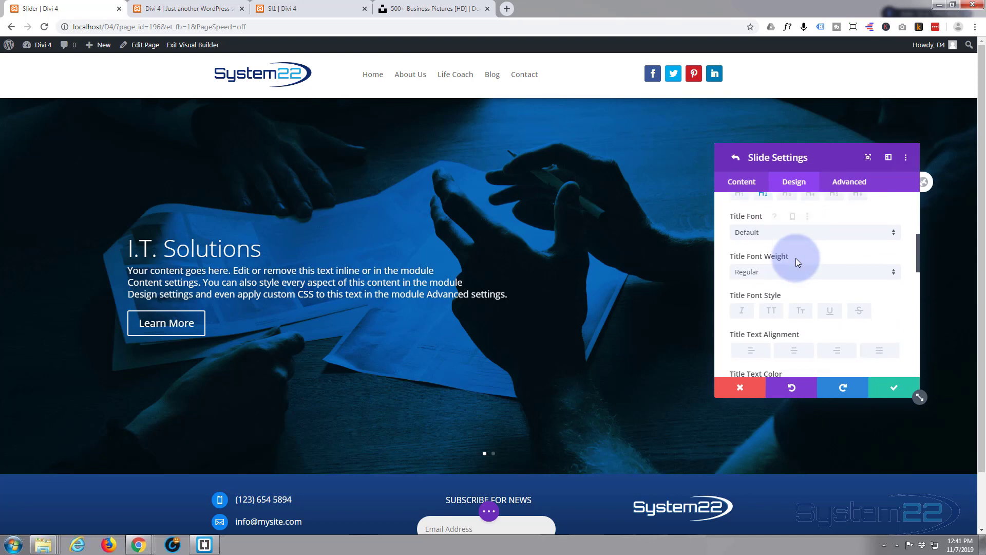
pyautogui.click(811, 273)
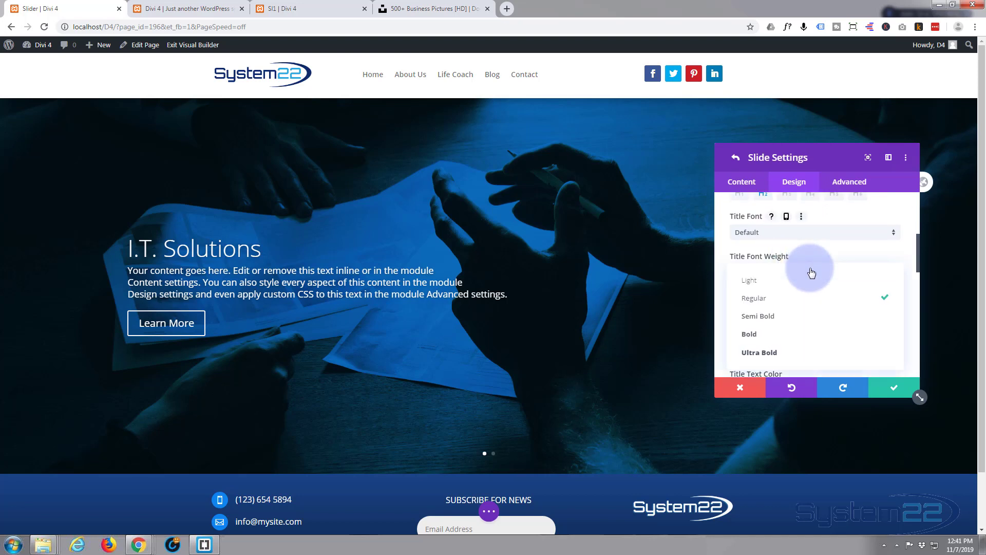
pyautogui.click(767, 352)
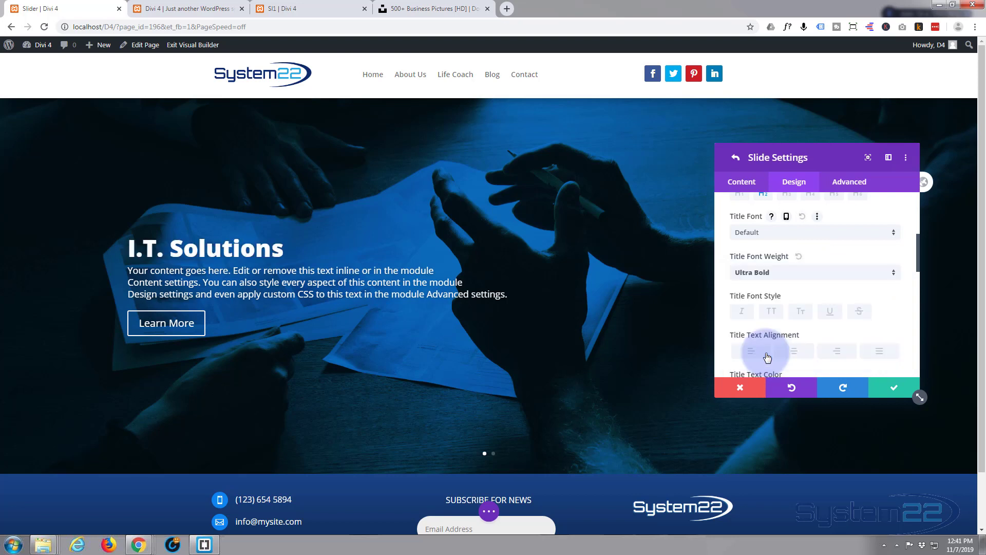
pyautogui.scroll(-1, 799, 292)
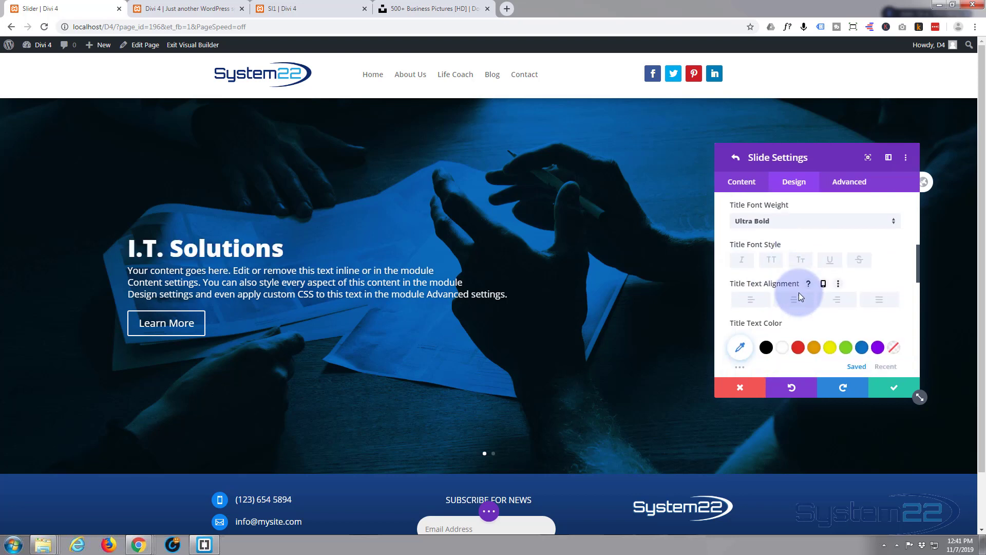
pyautogui.click(772, 260)
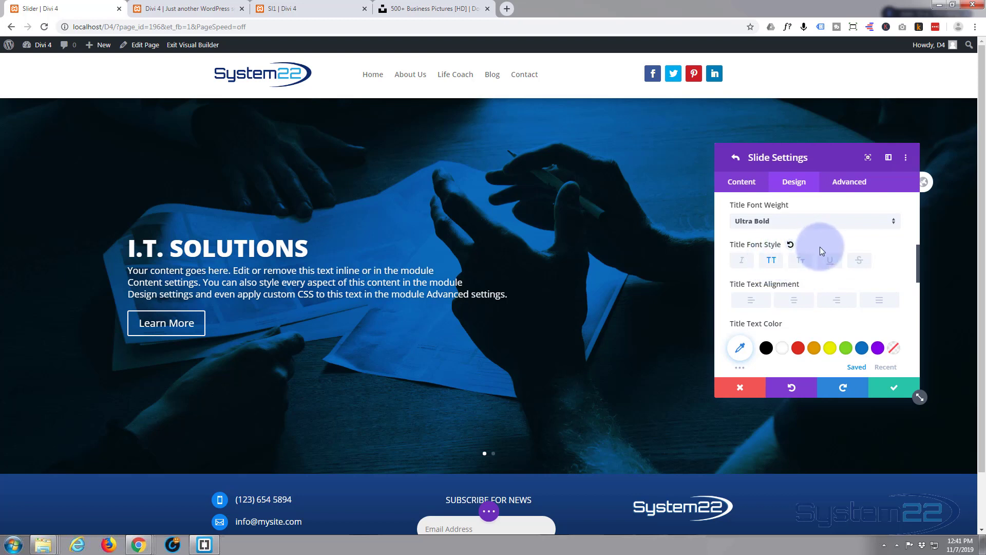
# Step: Set the slide title's line height to 1.4em to add space above the body text
pyautogui.scroll(-2, 809, 292)
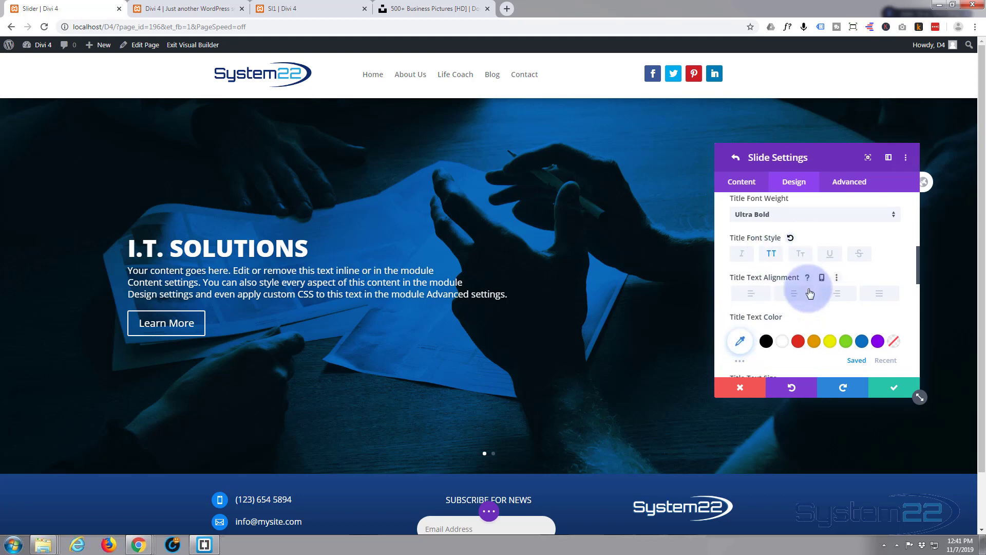
pyautogui.scroll(-2, 809, 291)
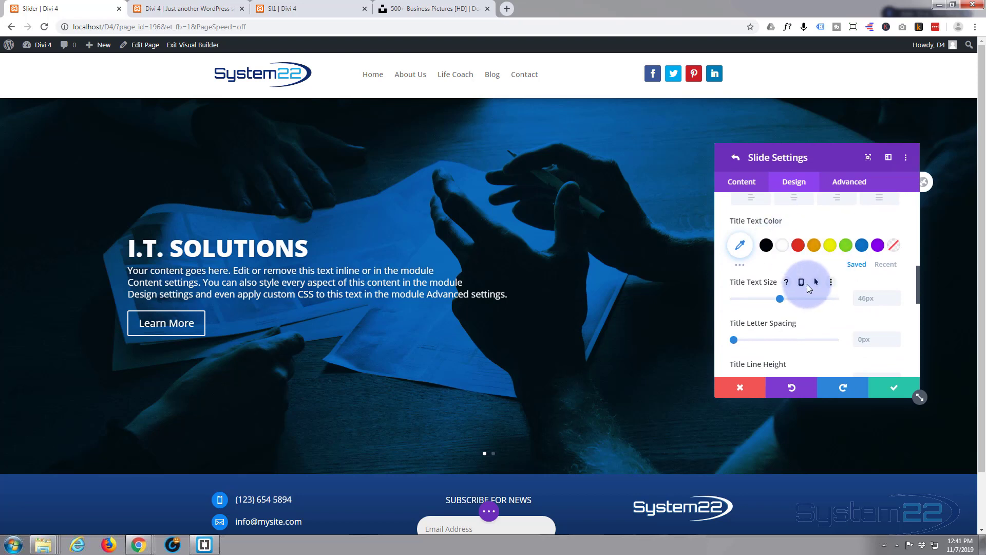
pyautogui.scroll(-1, 808, 288)
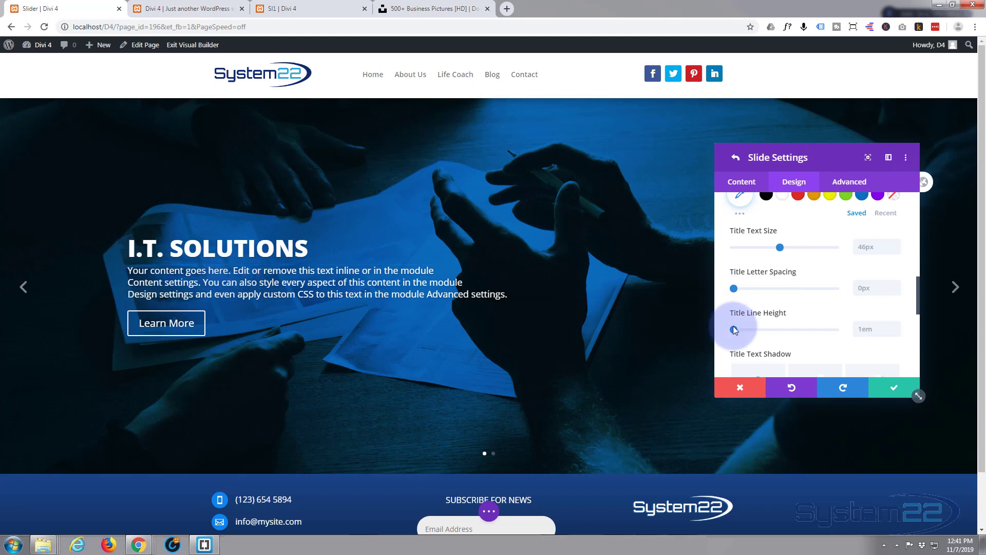
pyautogui.moveTo(734, 327); pyautogui.dragTo(733, 326)
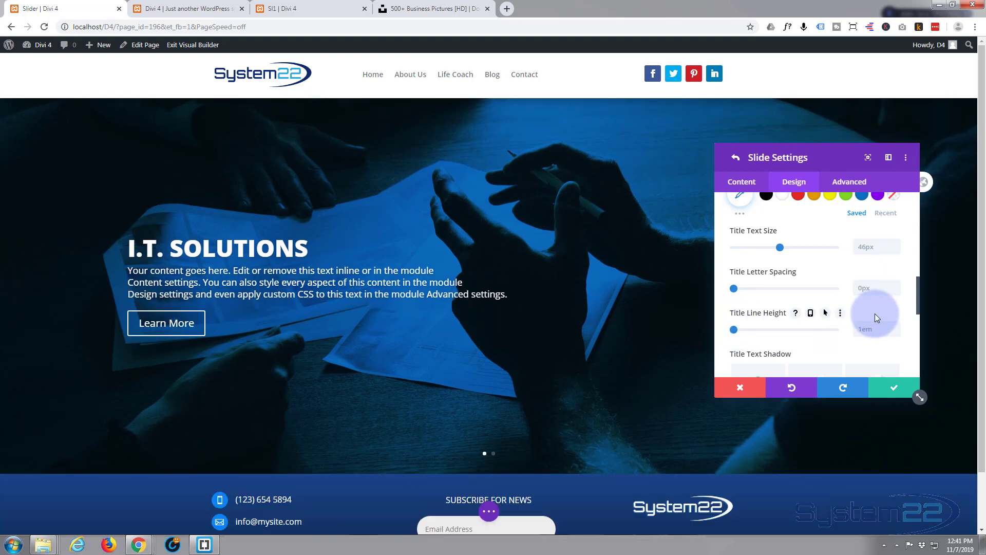
pyautogui.click(896, 325)
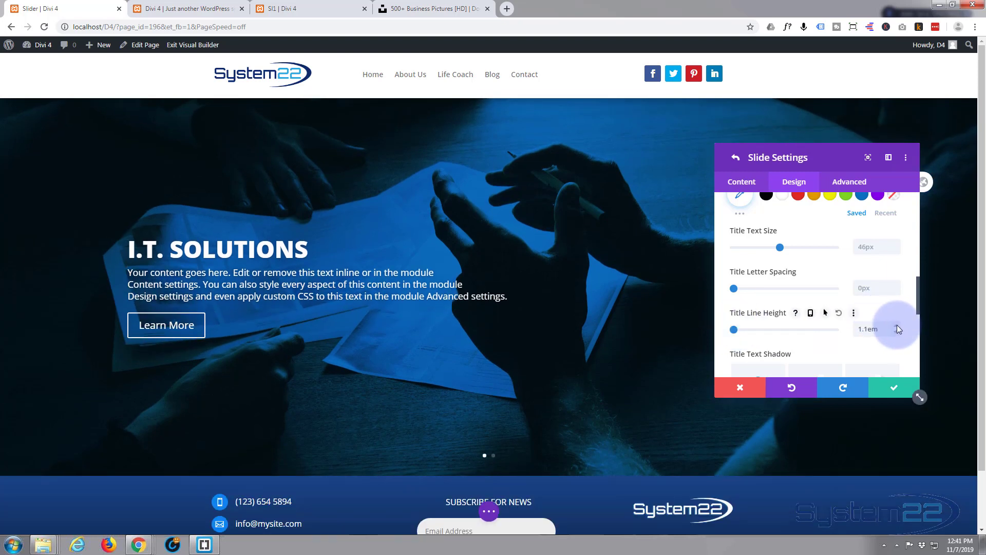
pyautogui.click(897, 325)
pyautogui.click(897, 325)
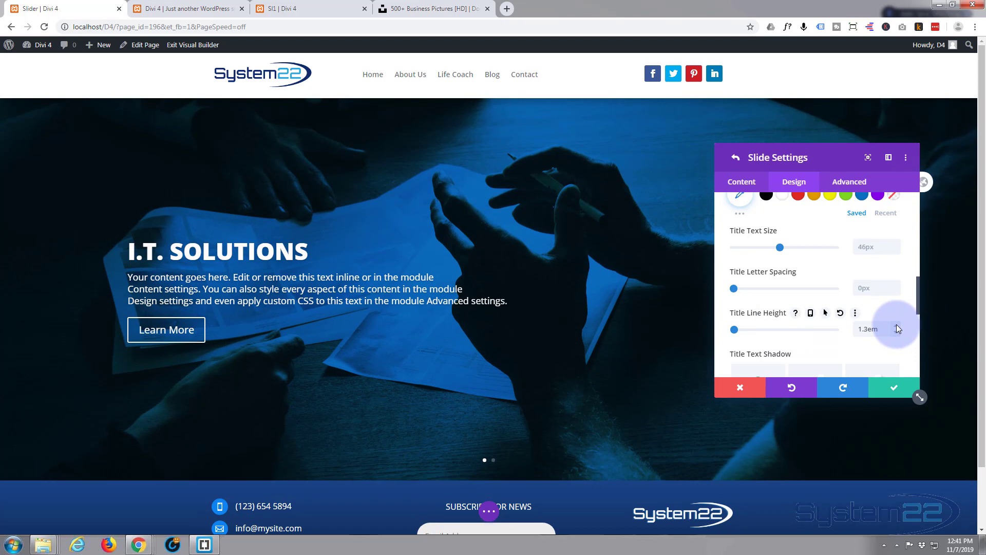
pyautogui.click(896, 325)
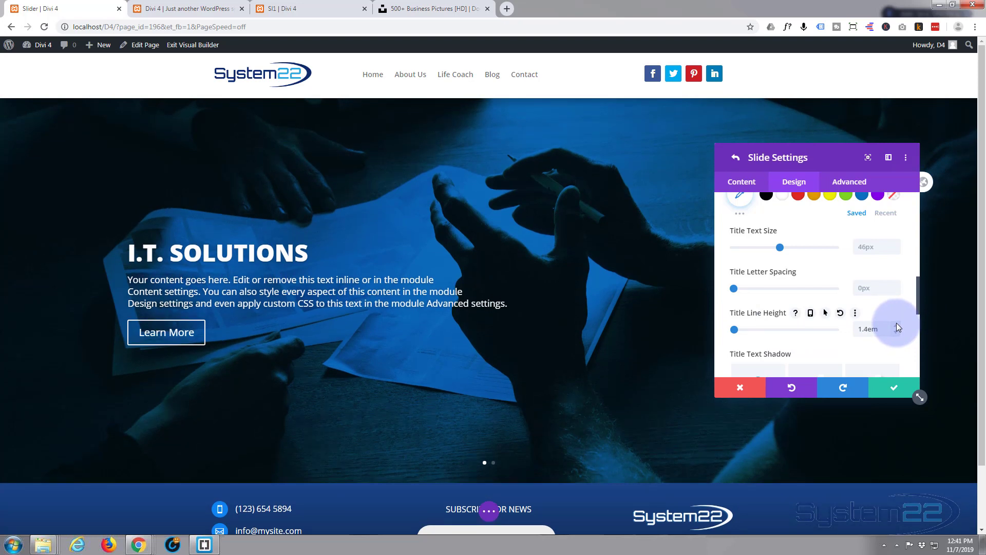
# Step: Compare the first two text shadow presets on the slide title and apply the first, with 0.1em vertical length and 0.1em blur
pyautogui.scroll(-1, 803, 289)
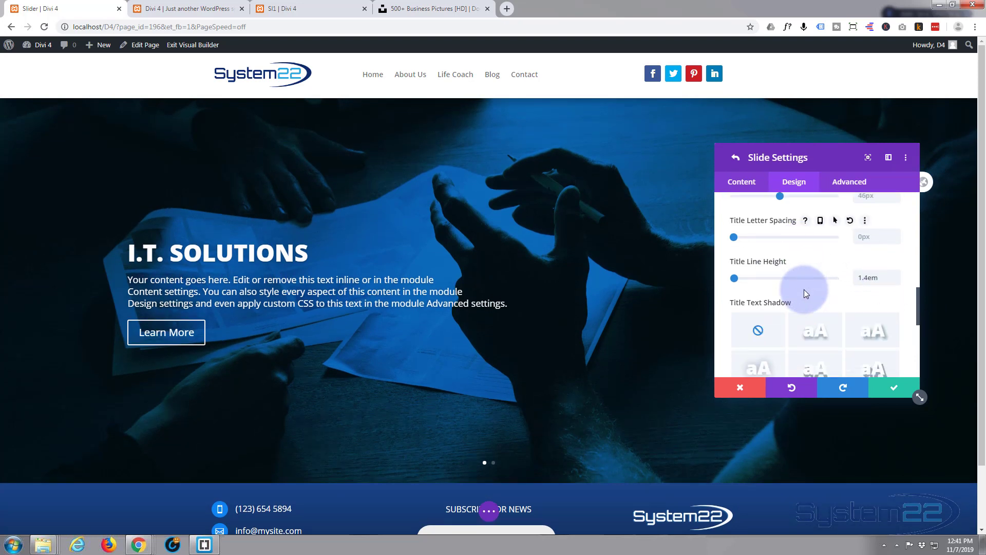
pyautogui.scroll(-1, 804, 289)
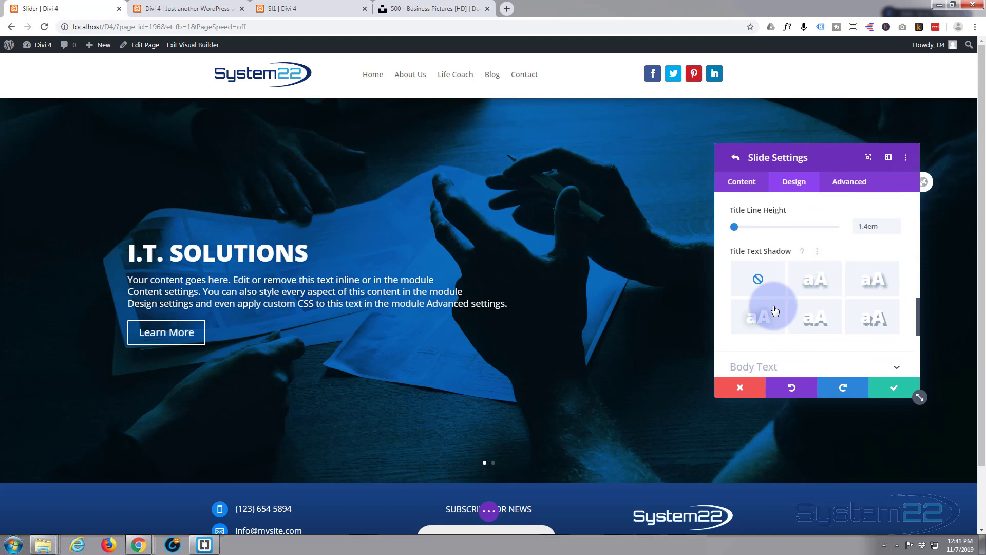
pyautogui.click(818, 288)
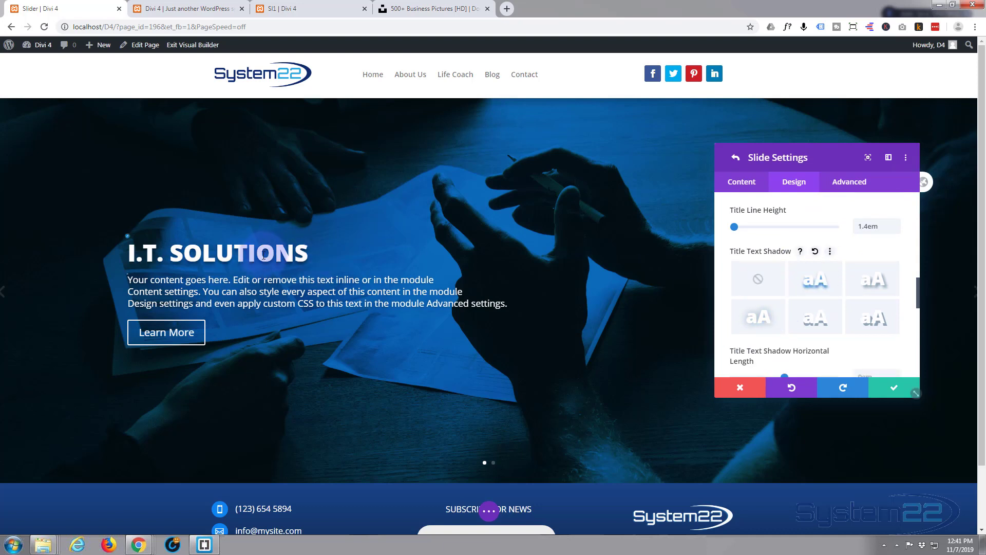
pyautogui.click(833, 295)
pyautogui.click(870, 284)
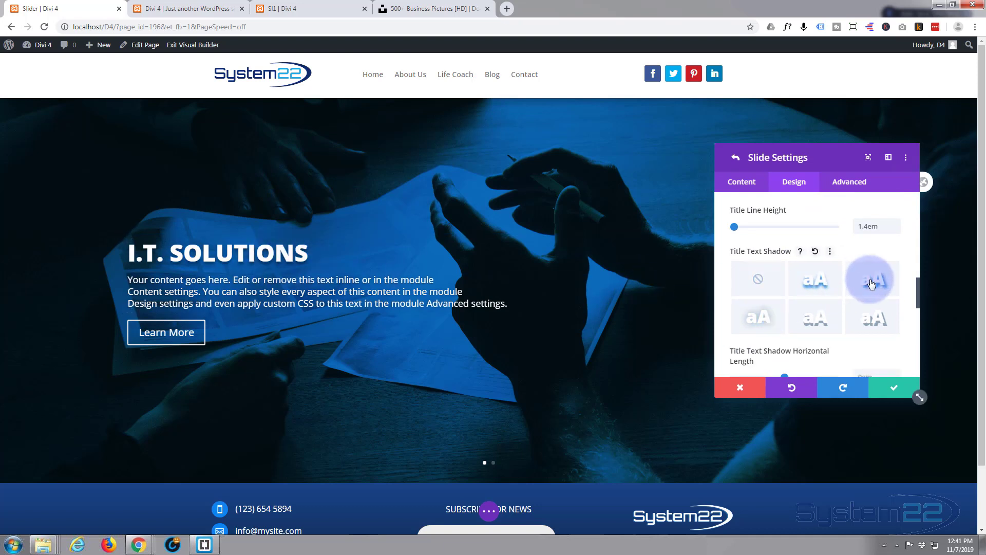
pyautogui.click(825, 287)
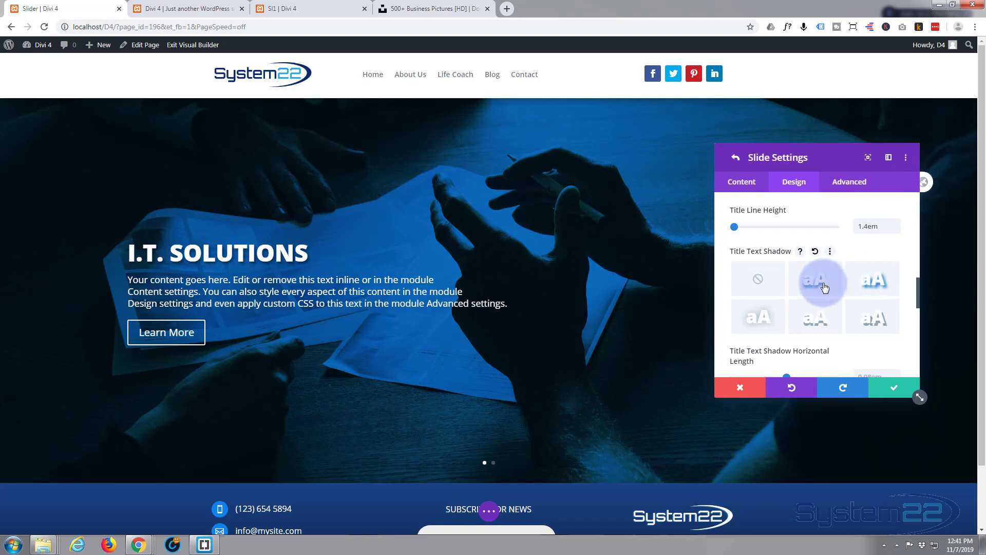
pyautogui.click(717, 288)
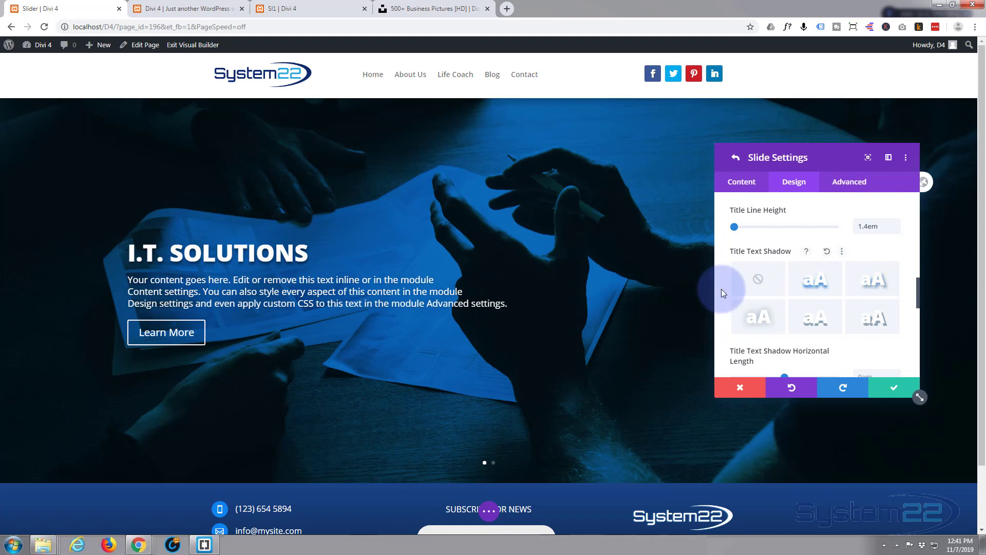
# Step: Try a line height of 1.8em on the slide's body text and set it back to 1.7em
pyautogui.scroll(-2, 719, 285)
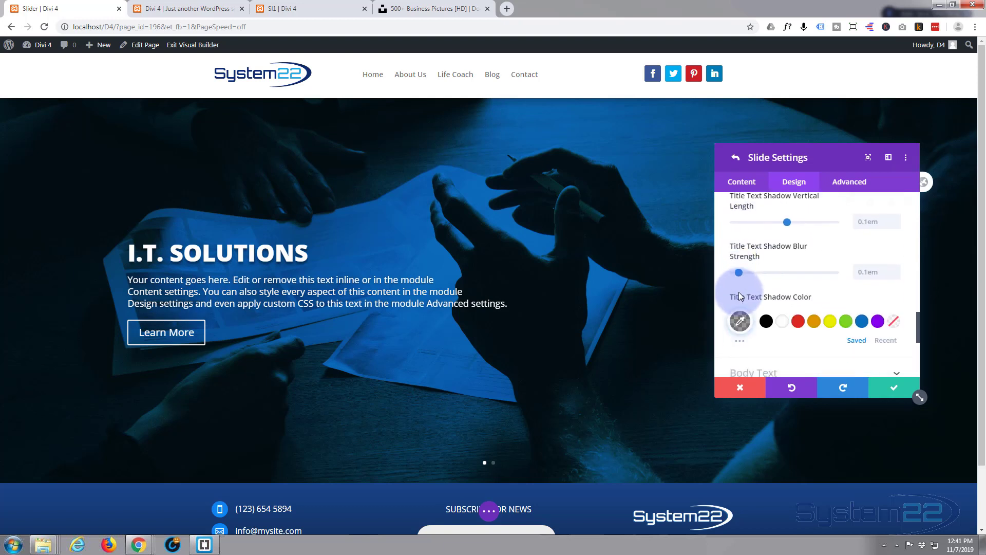
pyautogui.scroll(-2, 740, 303)
pyautogui.scroll(-2, 729, 291)
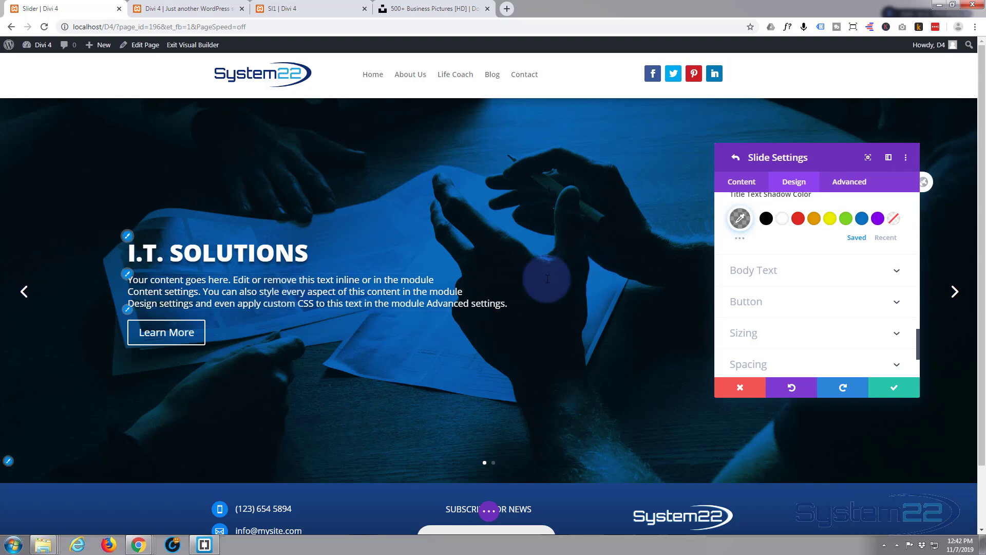
pyautogui.click(847, 273)
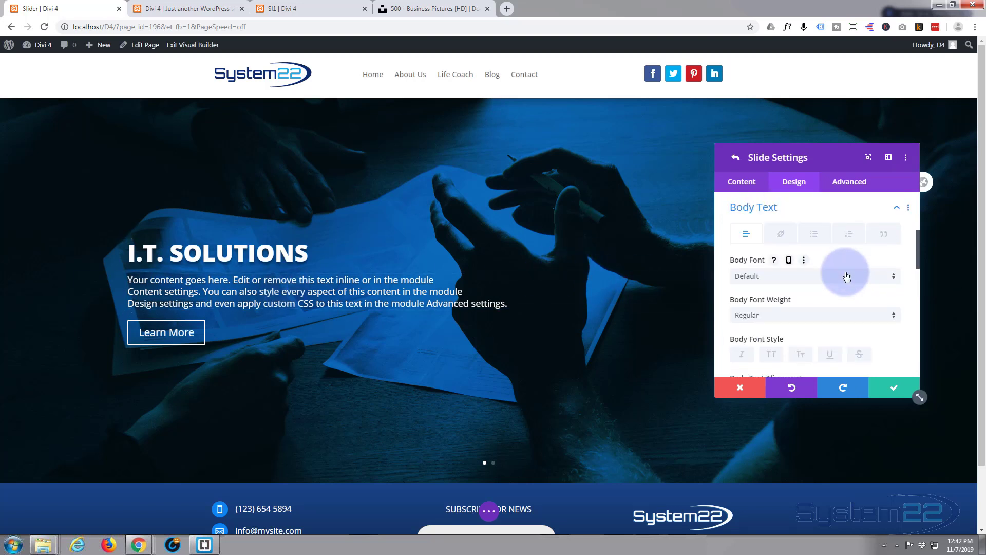
pyautogui.scroll(-1, 805, 272)
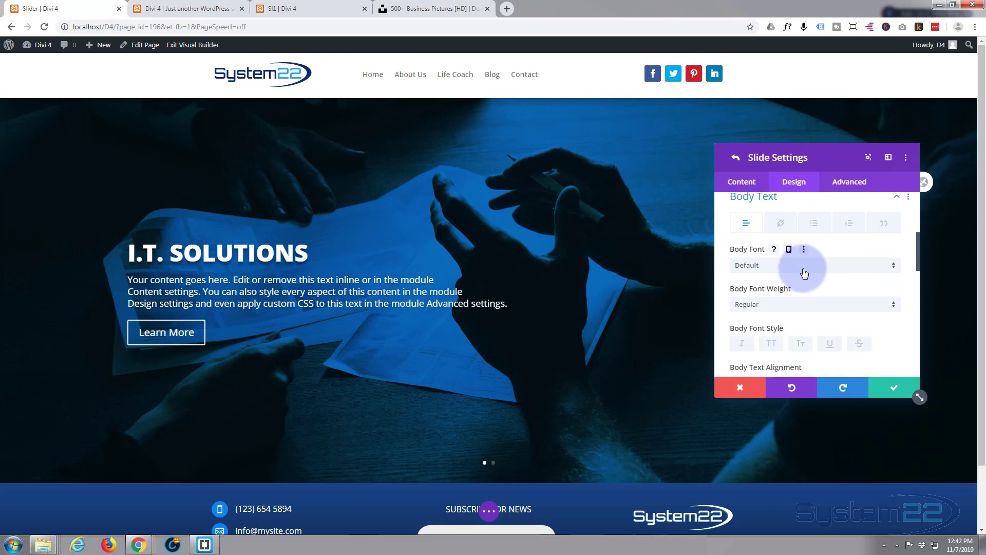
pyautogui.scroll(-2, 804, 273)
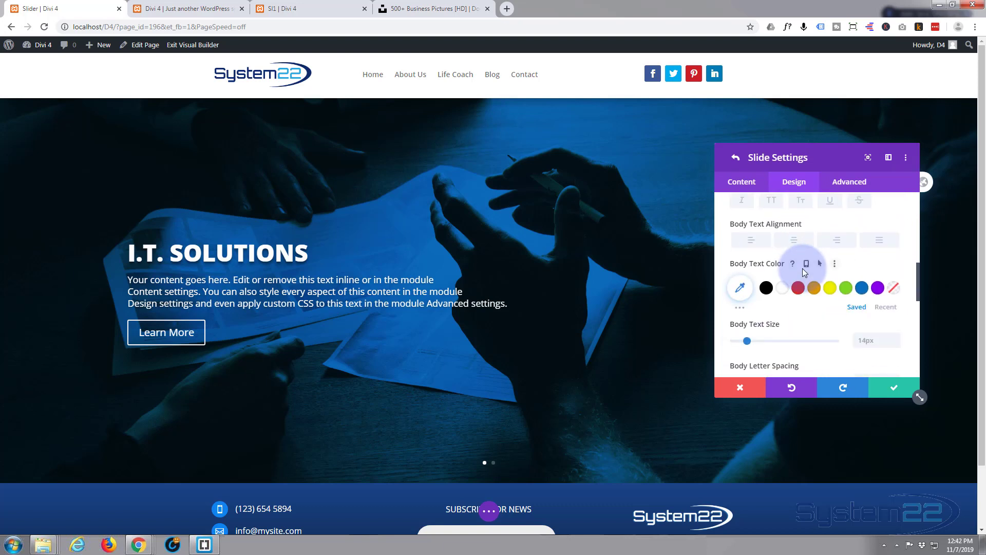
pyautogui.scroll(-1, 804, 270)
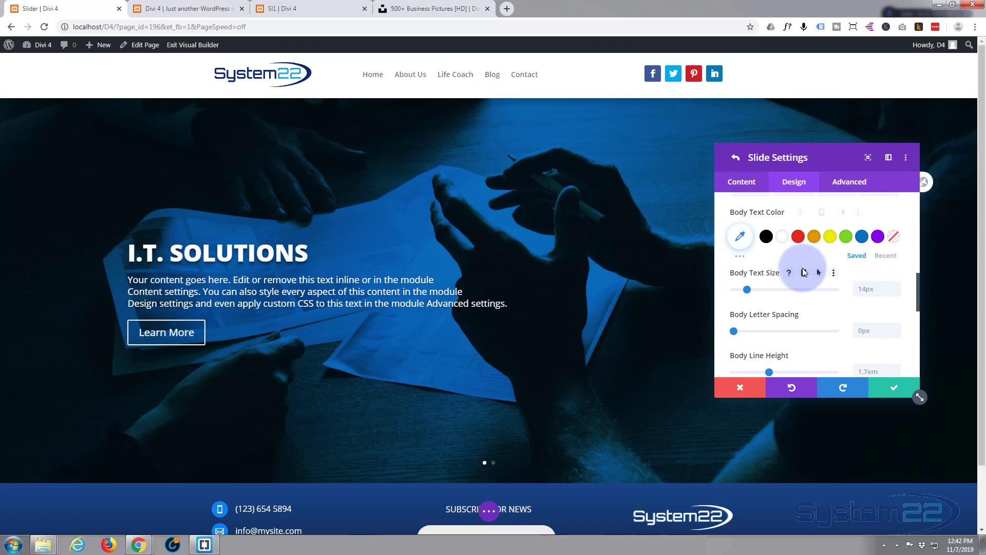
pyautogui.scroll(-1, 804, 272)
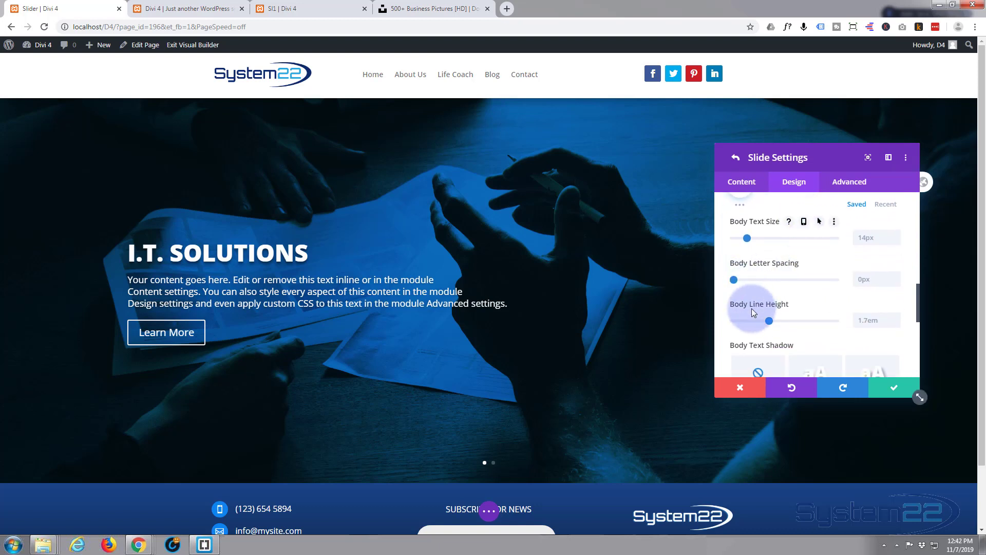
pyautogui.click(894, 316)
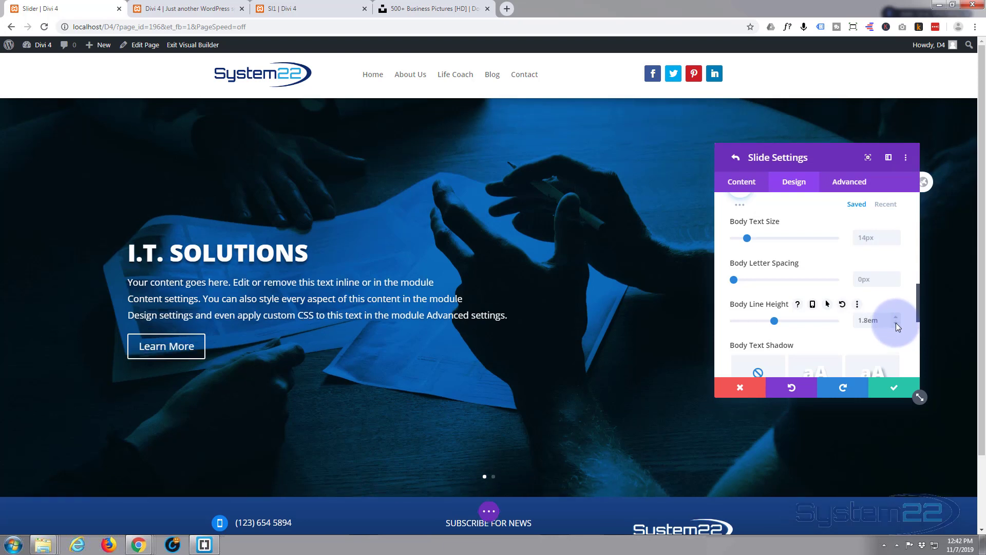
pyautogui.click(895, 323)
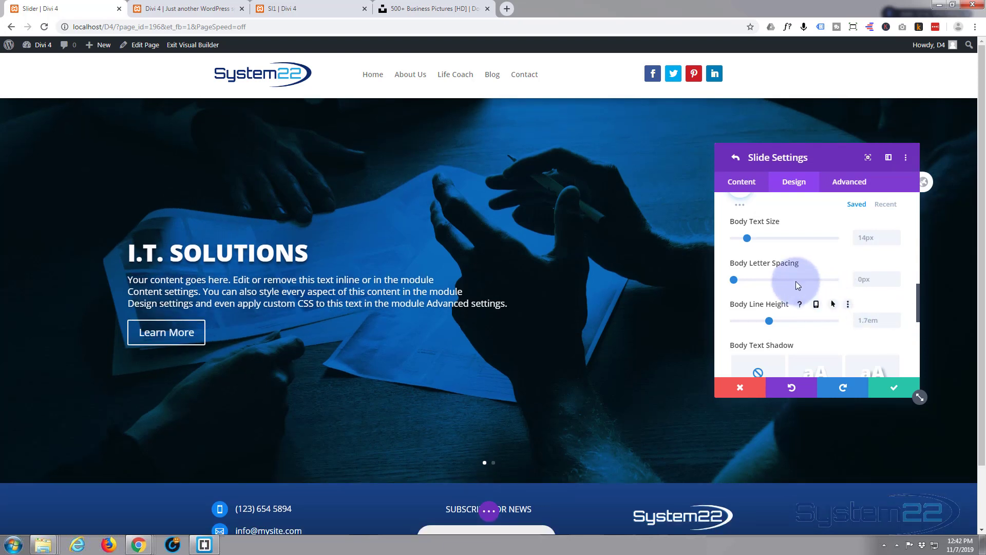
# Step: Compare the first two text shadow presets on the slide's body text and apply the second, with 0.08em lengths and blur
pyautogui.scroll(-1, 794, 282)
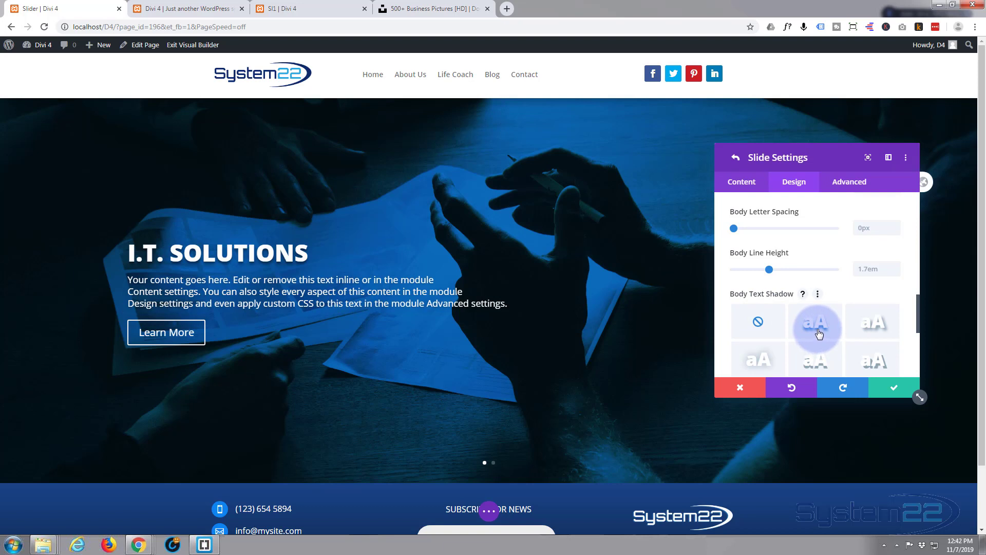
pyautogui.click(872, 329)
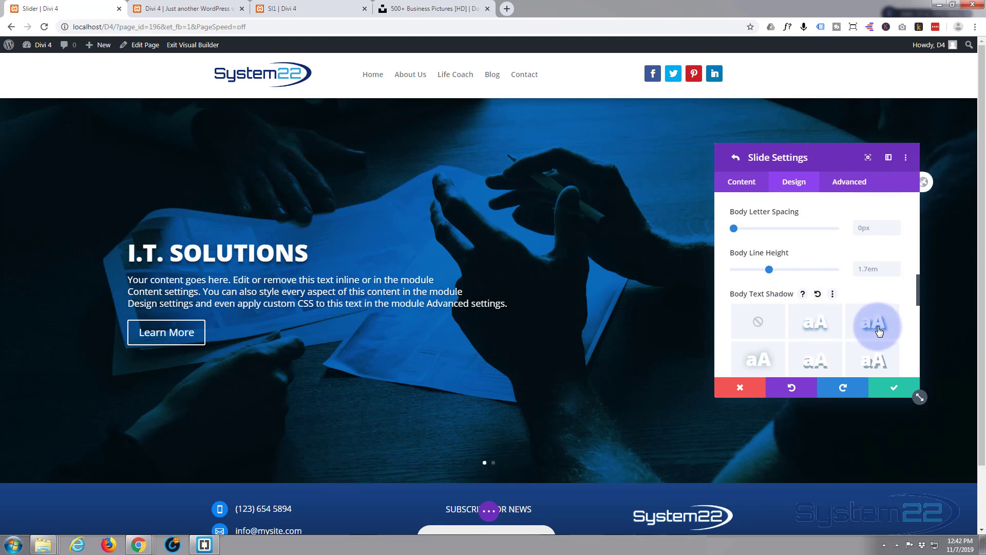
pyautogui.click(823, 328)
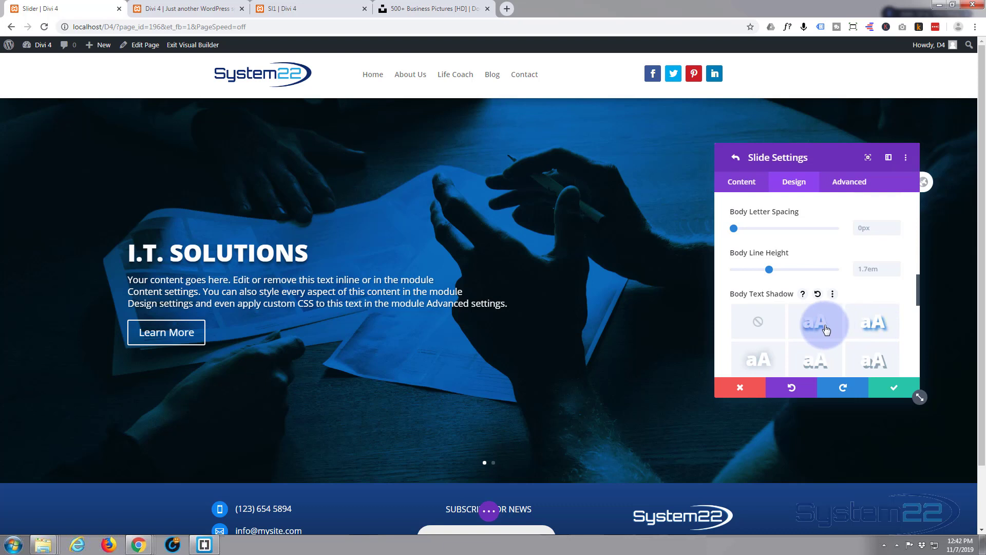
pyautogui.click(868, 328)
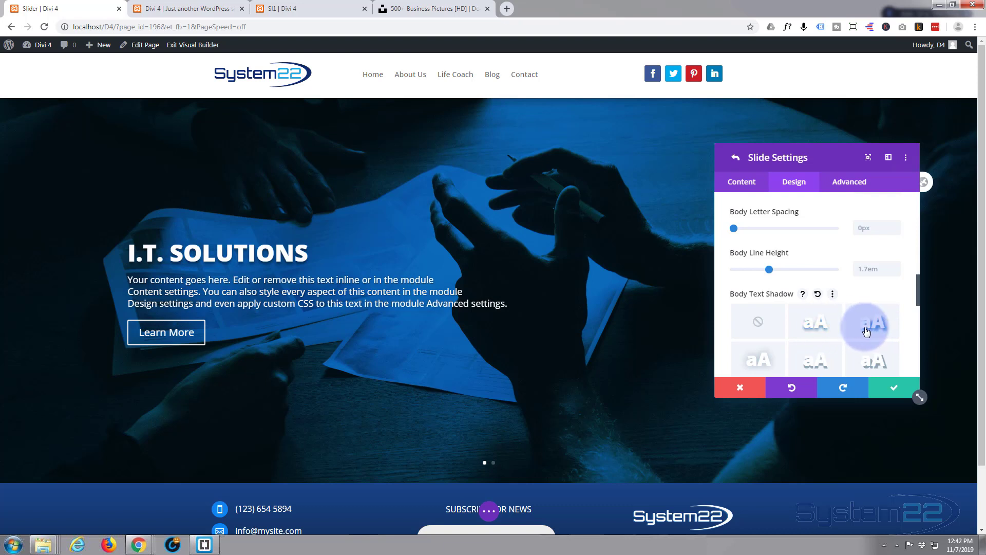
pyautogui.click(743, 339)
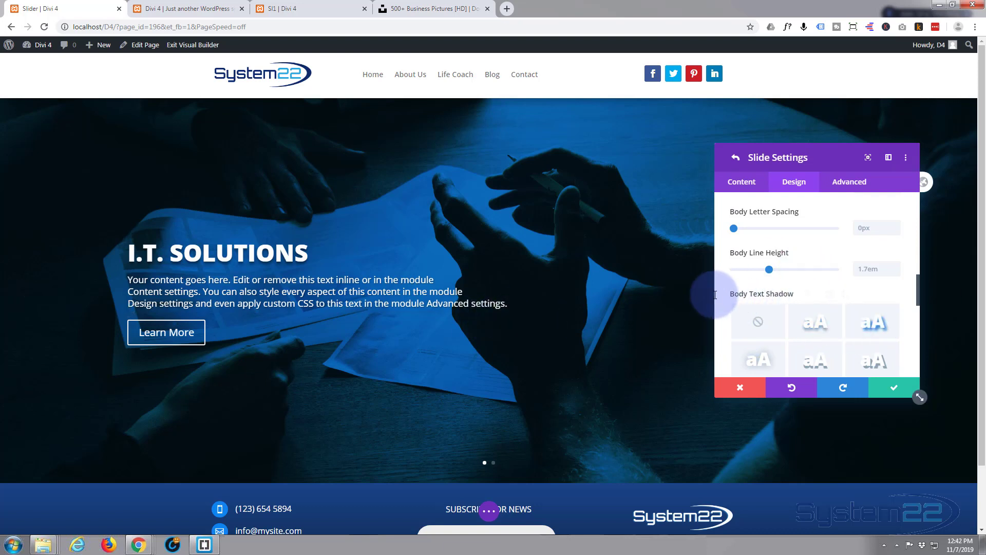
# Step: Enable custom styles for the slide's button in its design settings
pyautogui.scroll(-3, 722, 295)
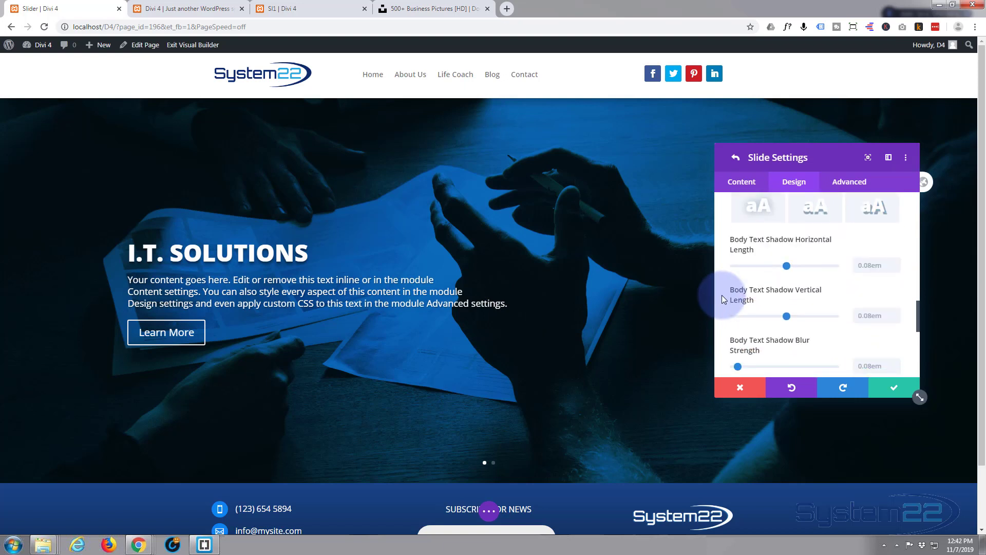
pyautogui.scroll(-3, 722, 295)
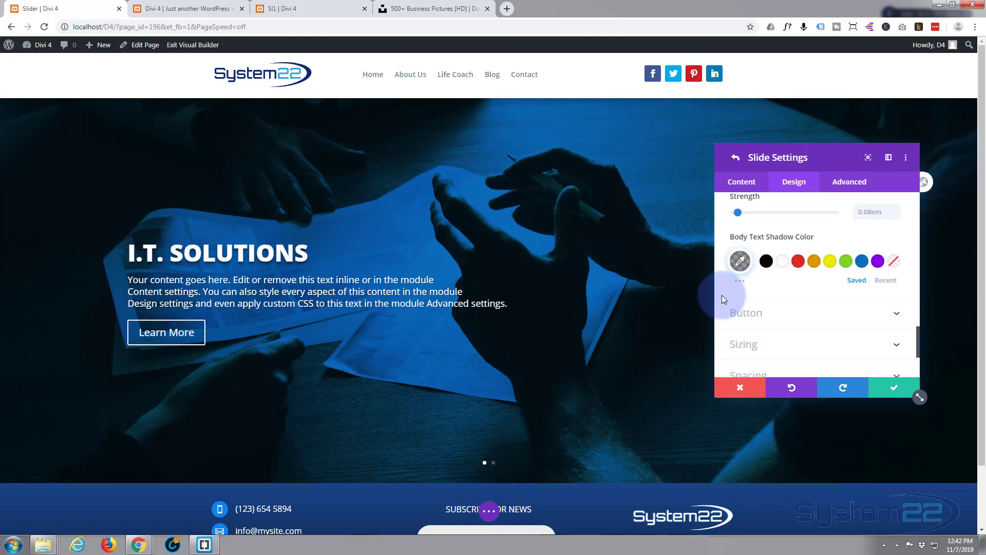
pyautogui.scroll(-2, 722, 295)
pyautogui.scroll(1, 801, 280)
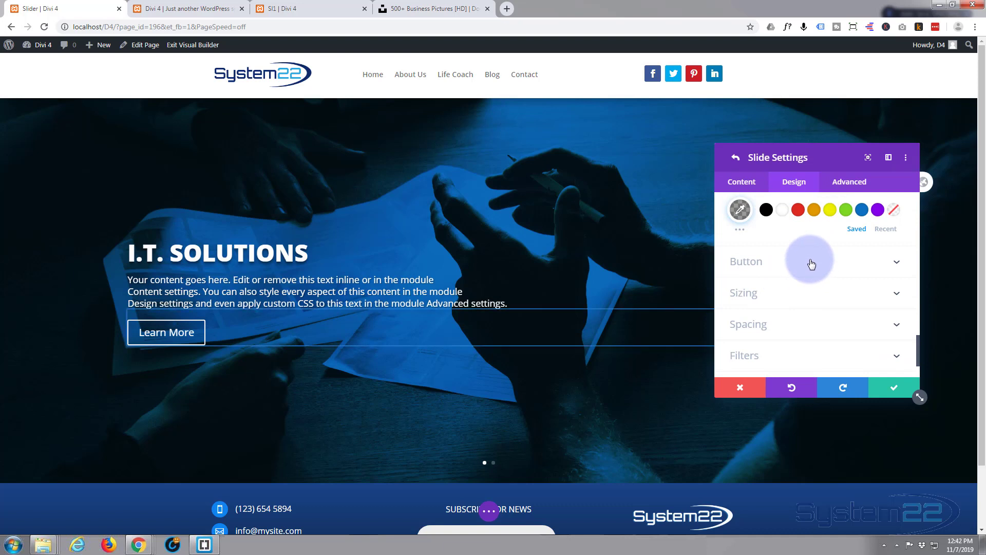
pyautogui.click(811, 264)
pyautogui.scroll(1, 812, 269)
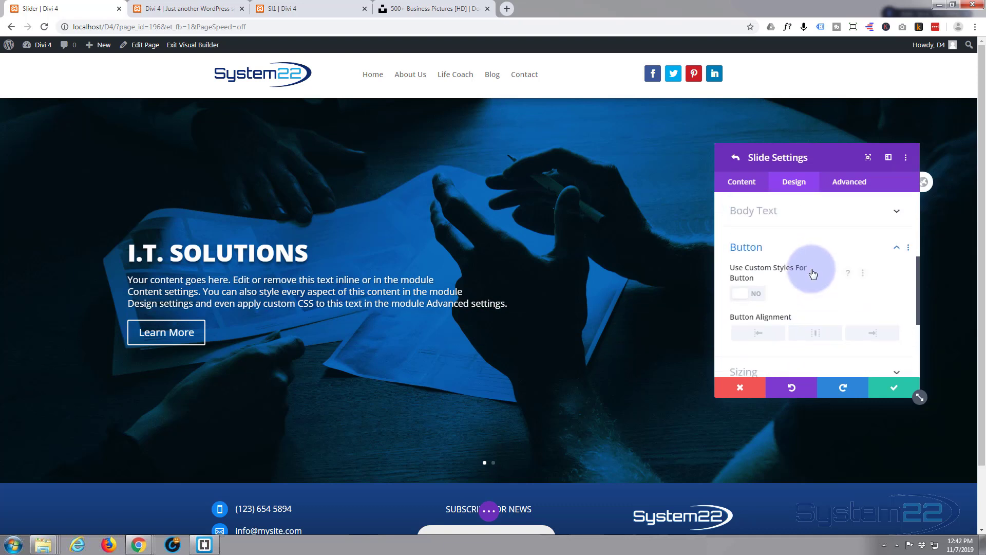
pyautogui.scroll(-1, 807, 263)
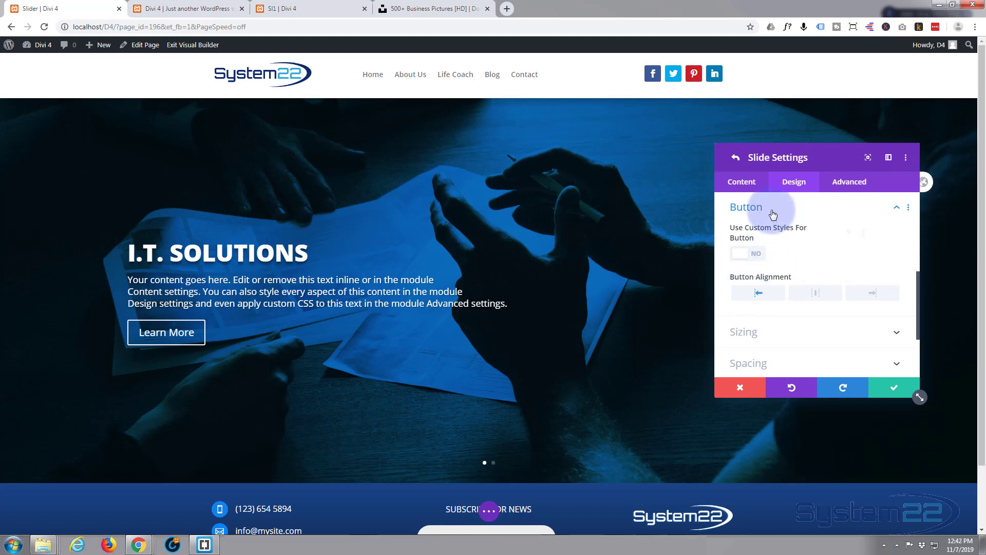
pyautogui.click(755, 256)
# Step: Inspect the footer's phone icon with the browser's developer tools to get its background colour code
pyautogui.scroll(-1, 549, 392)
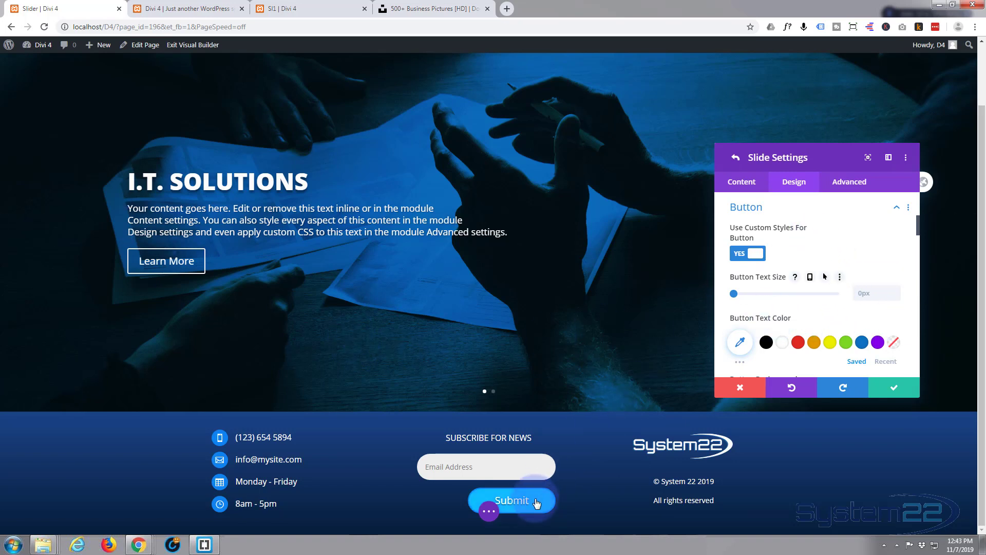
pyautogui.rightClick(226, 440)
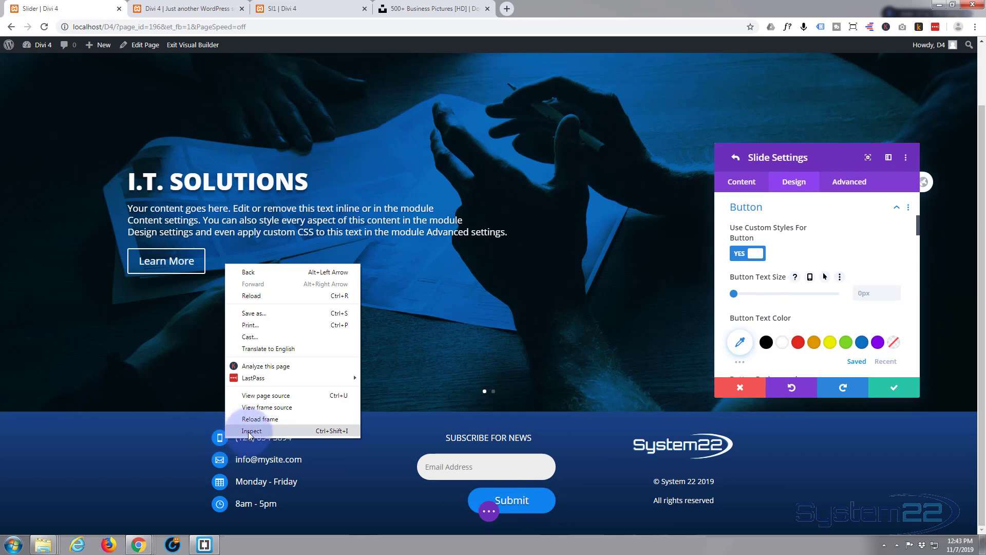
pyautogui.click(248, 432)
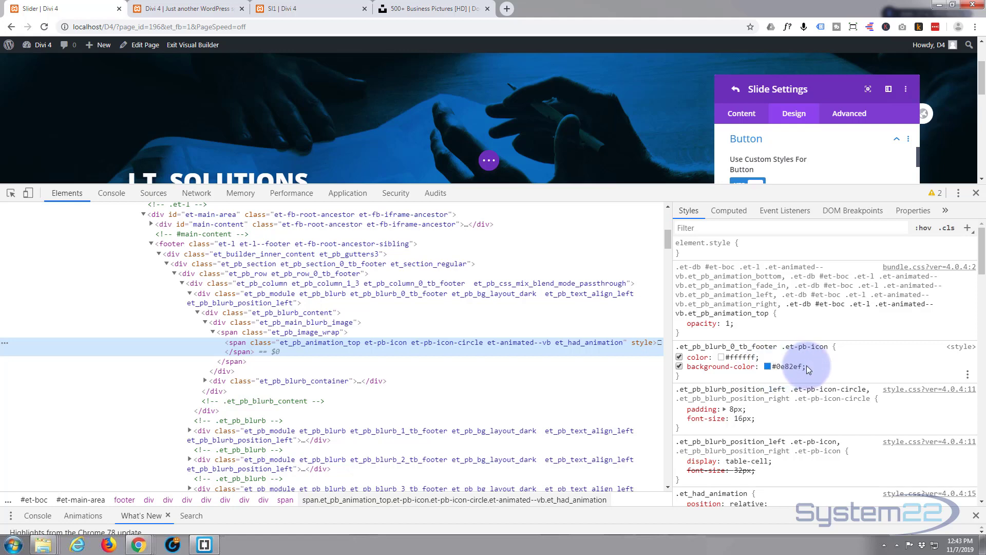
pyautogui.click(976, 192)
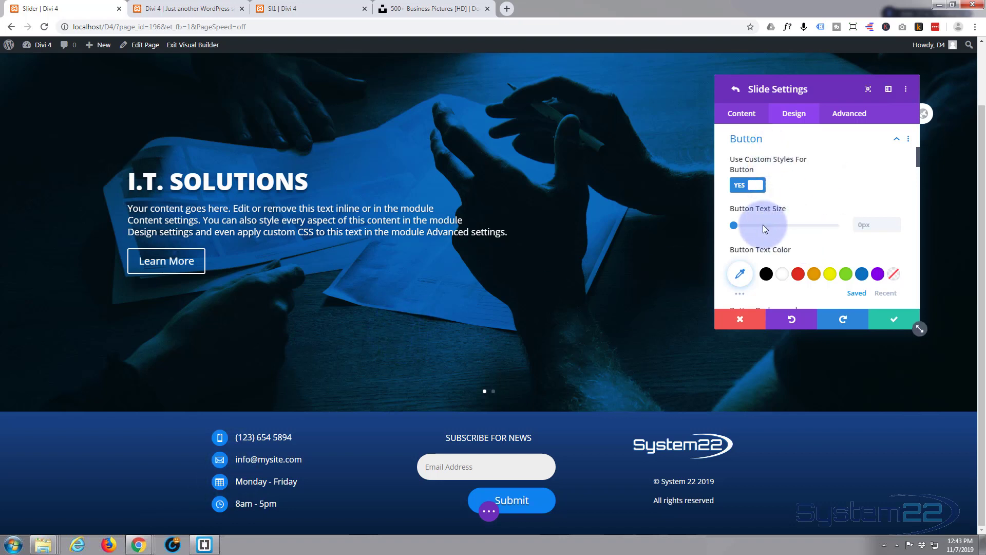
# Step: Add a background colour of #0e82ef to the slide's button
pyautogui.moveTo(762, 223)
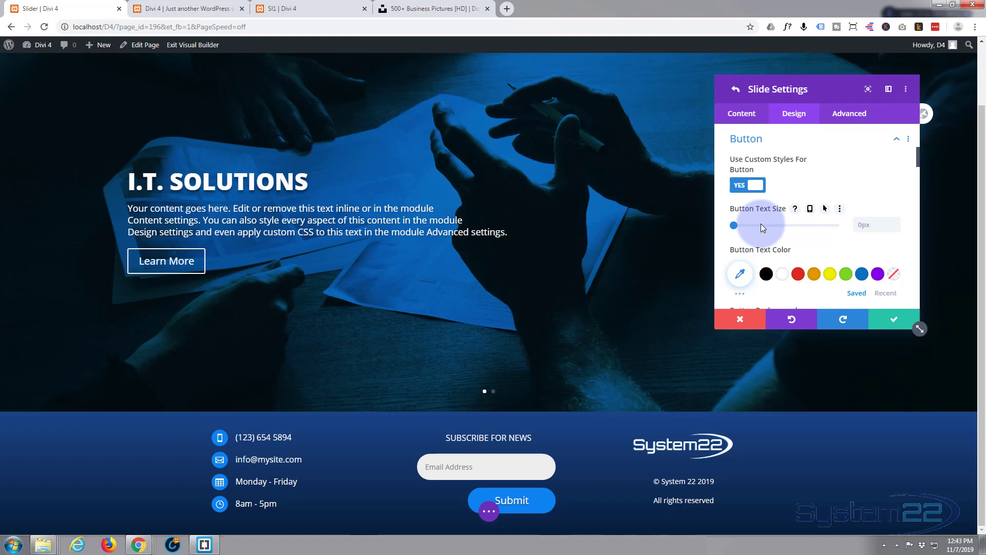
pyautogui.scroll(-1, 794, 239)
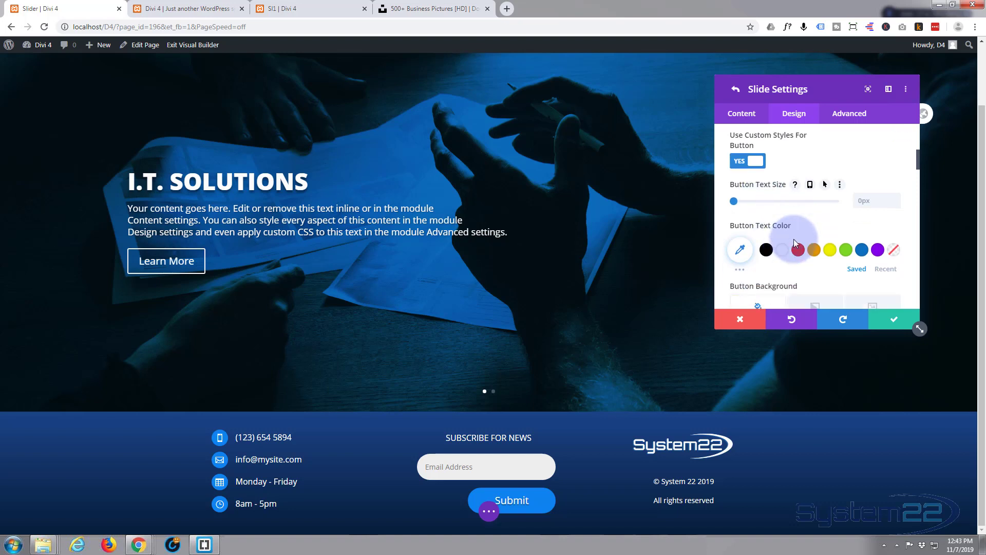
pyautogui.scroll(-1, 794, 238)
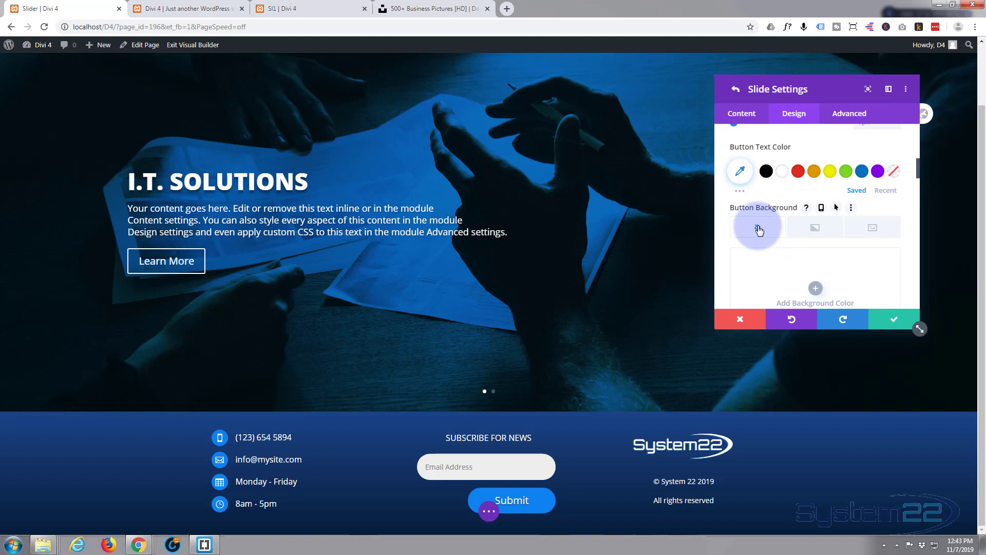
pyautogui.click(815, 286)
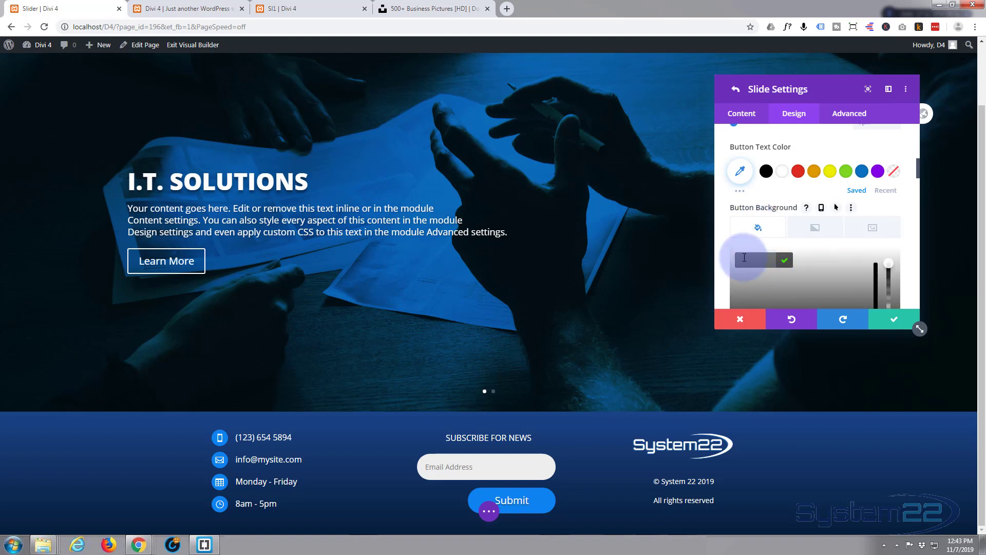
pyautogui.click(744, 258)
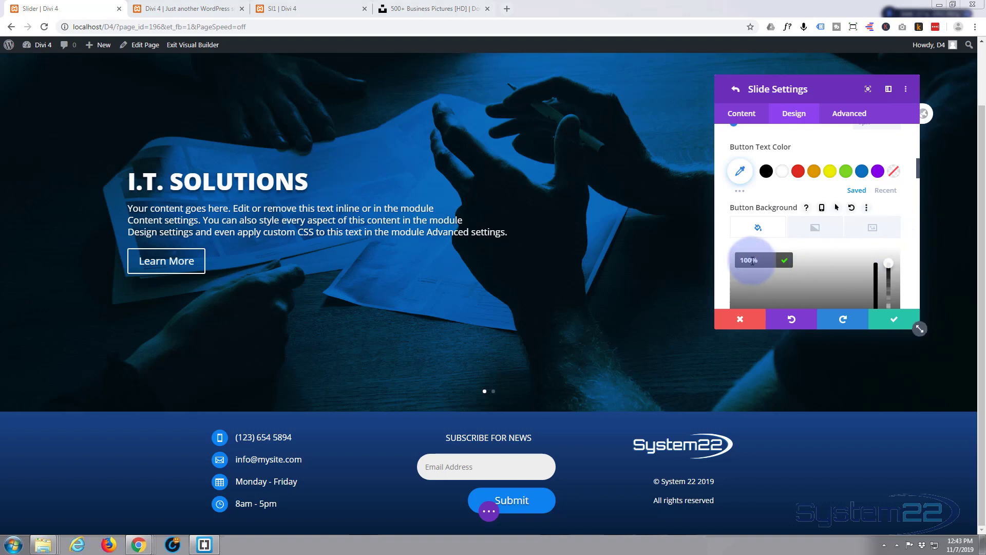
pyautogui.write('#0e82ef')
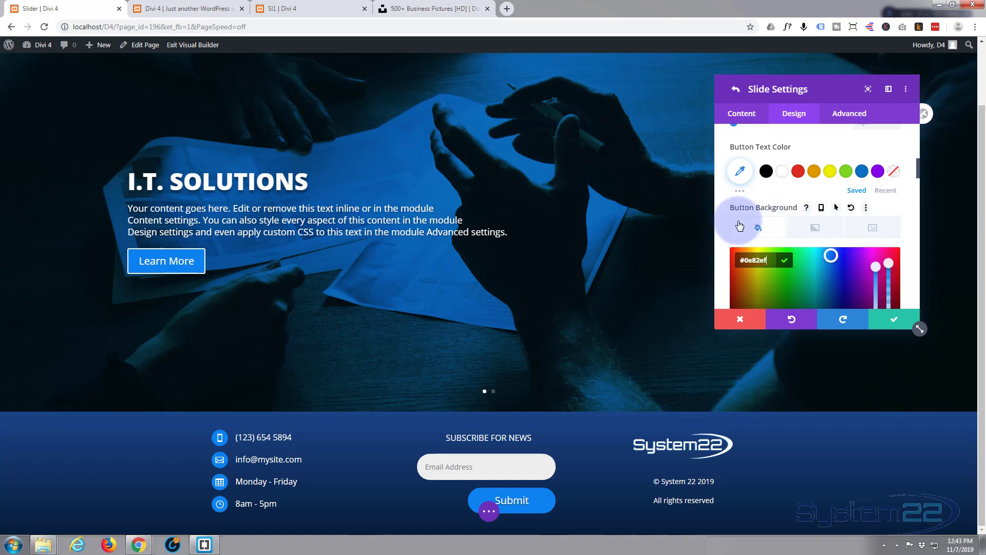
# Step: Set the slide button's border colour to #0e82ef to match its background
pyautogui.scroll(-3, 725, 223)
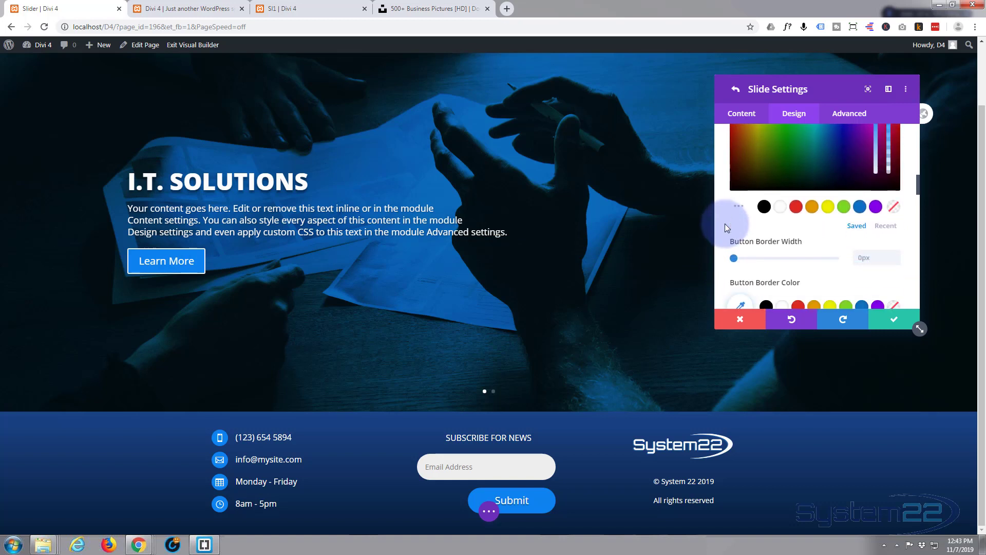
pyautogui.scroll(-1, 725, 223)
pyautogui.scroll(-1, 725, 223)
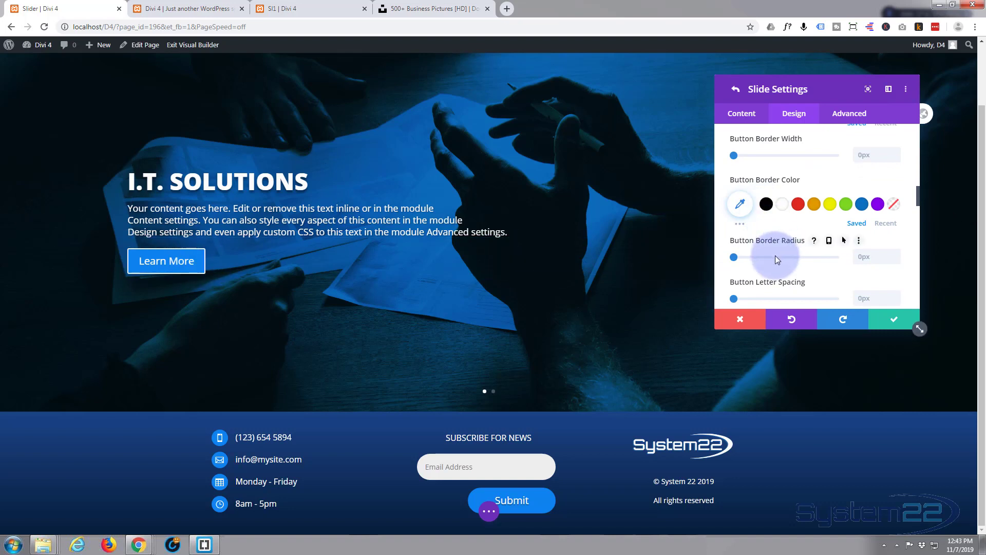
pyautogui.click(740, 204)
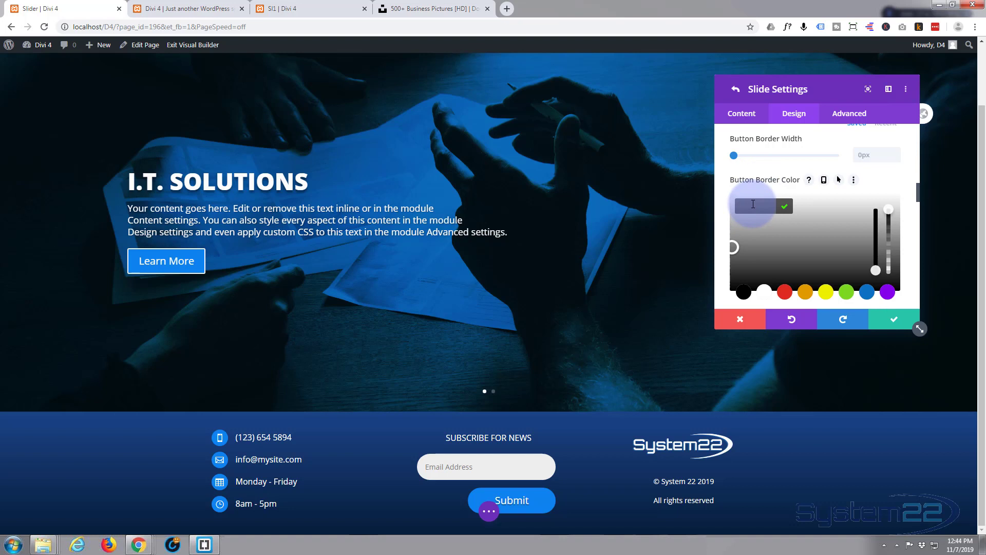
pyautogui.write('#0e82ef')
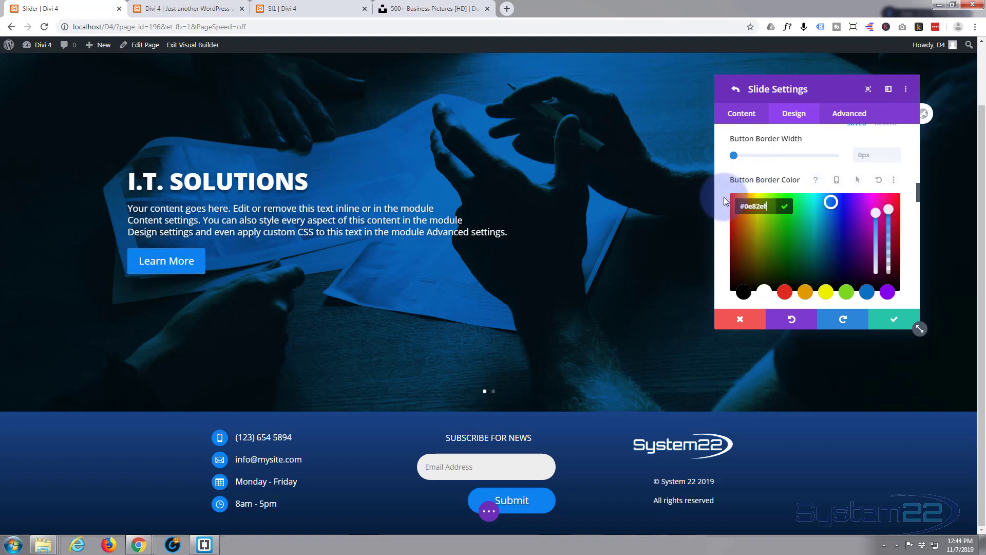
pyautogui.scroll(5, 716, 206)
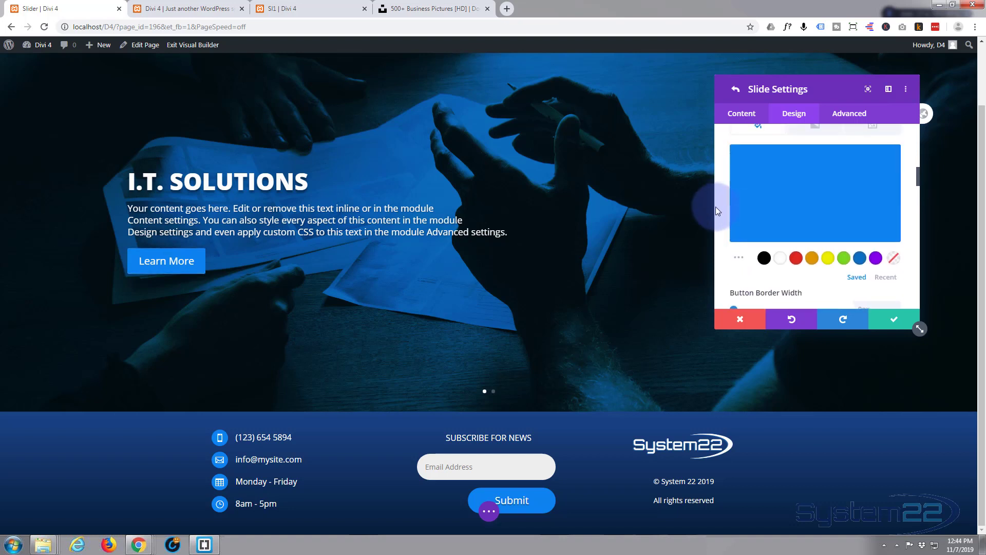
pyautogui.scroll(1, 716, 206)
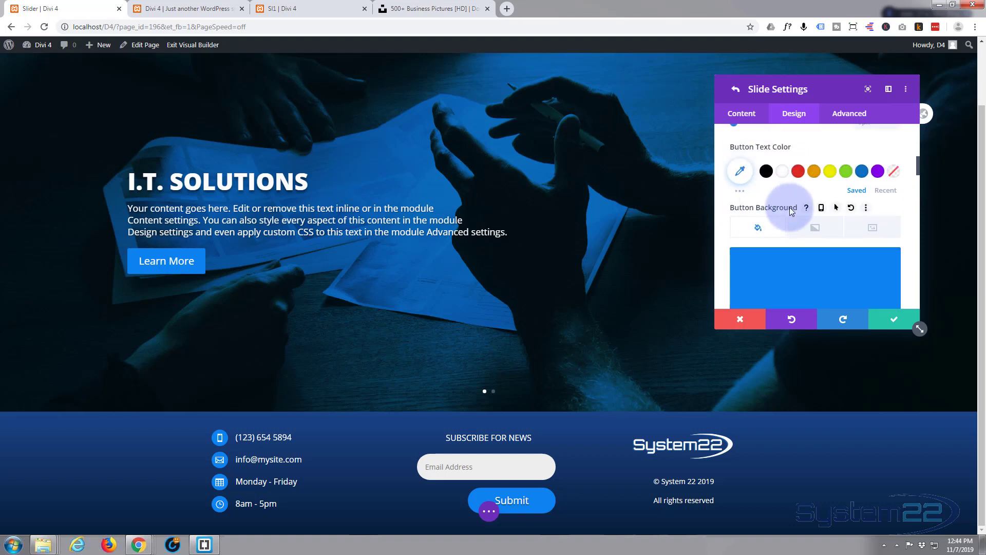
# Step: Give the slide button's background a lighter blue hover colour of #0ebff9
pyautogui.click(836, 209)
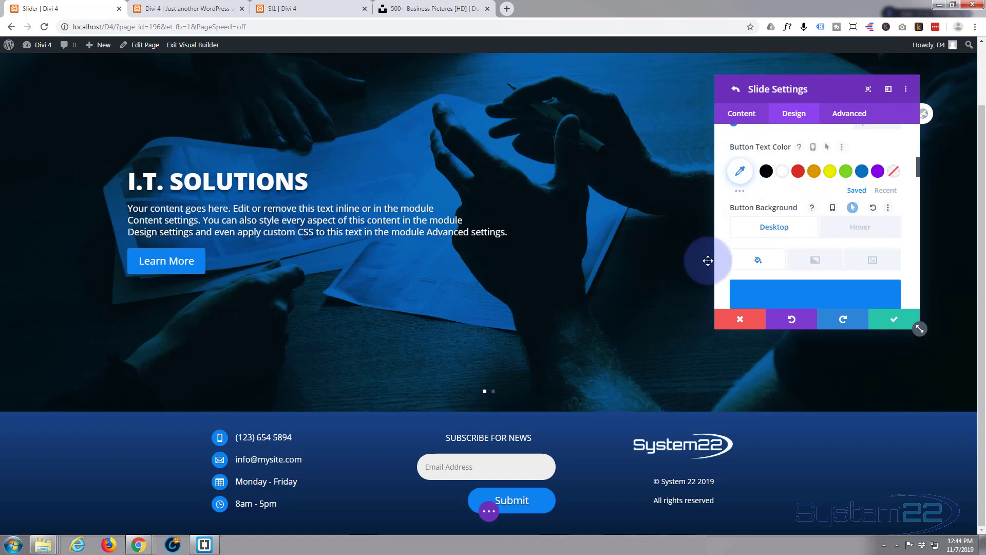
pyautogui.moveTo(752, 207)
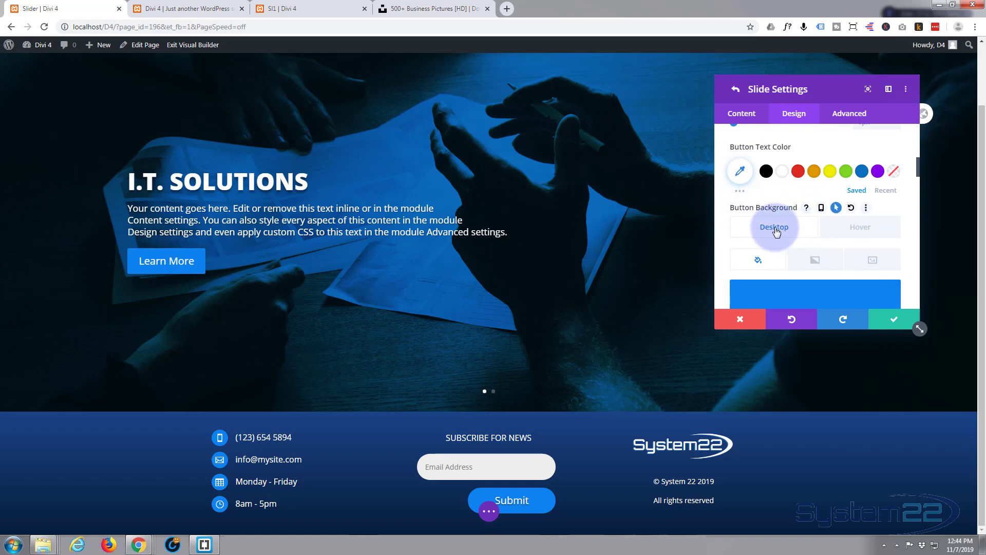
pyautogui.click(862, 233)
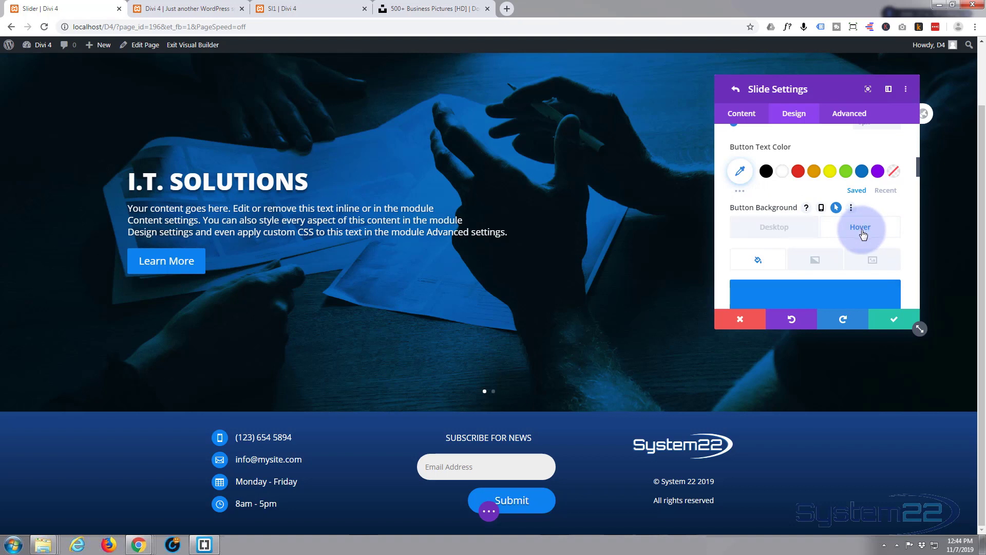
pyautogui.scroll(-1, 851, 232)
pyautogui.click(829, 255)
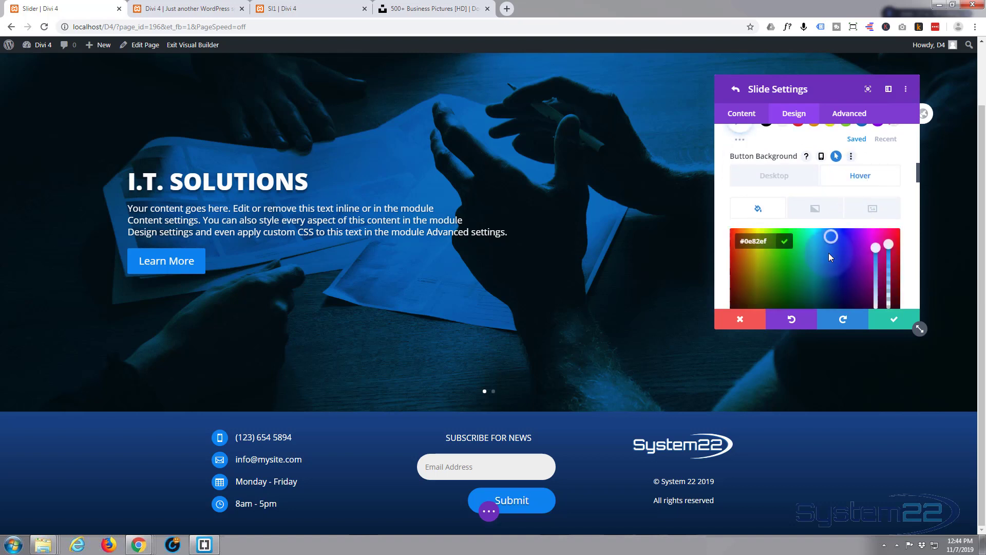
pyautogui.moveTo(824, 237); pyautogui.dragTo(823, 233)
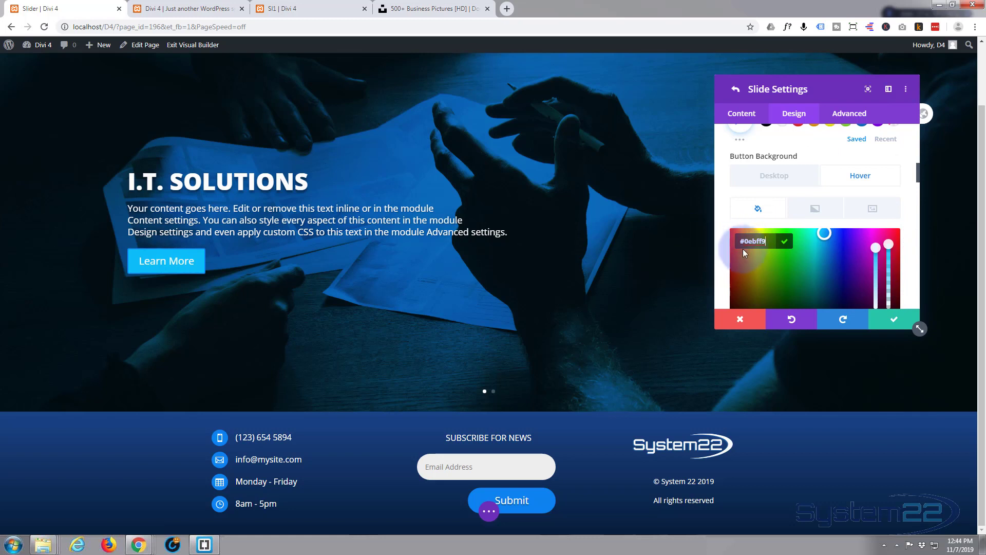
# Step: Set the slide button's border radius to 50px and return its background settings to the desktop state
pyautogui.scroll(-3, 722, 252)
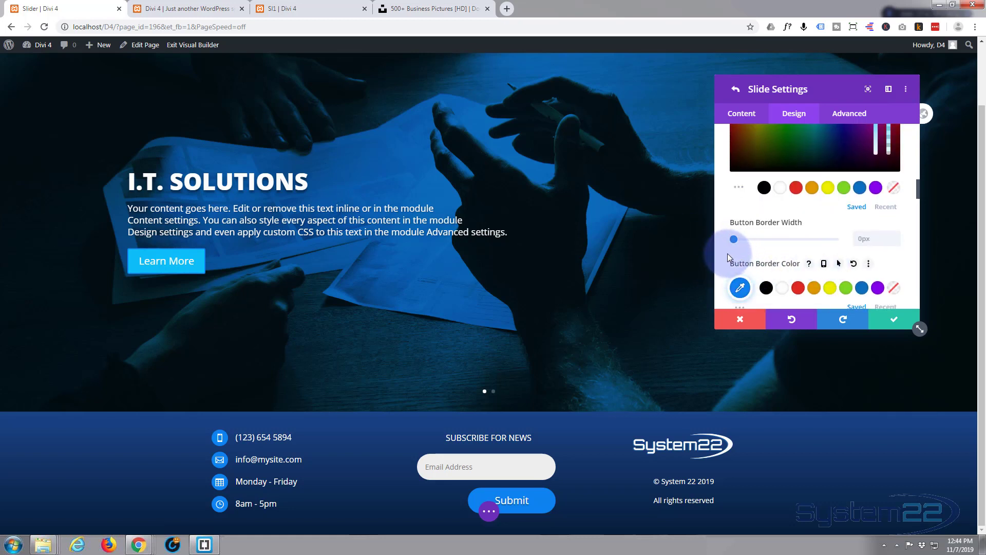
pyautogui.scroll(-3, 724, 254)
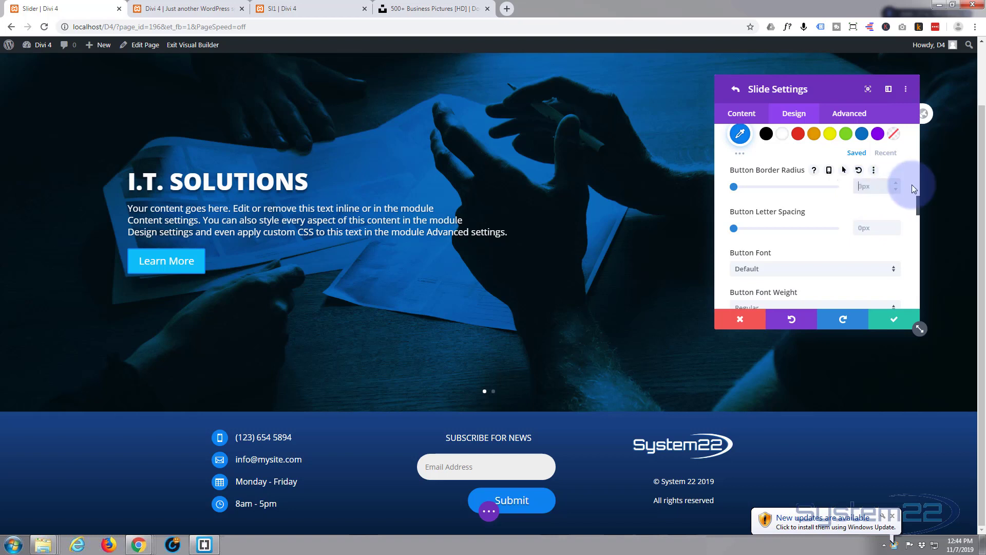
pyautogui.write('50')
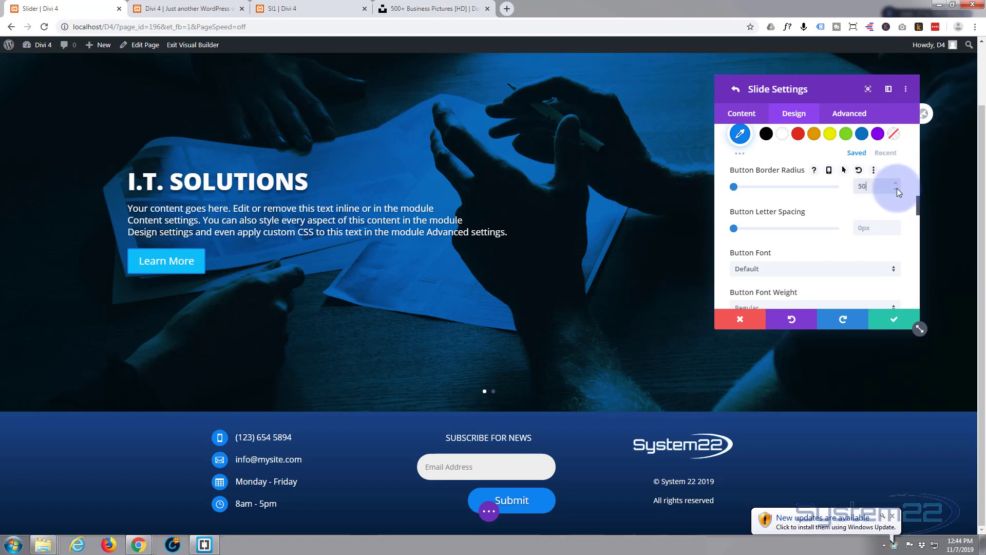
pyautogui.write('px')
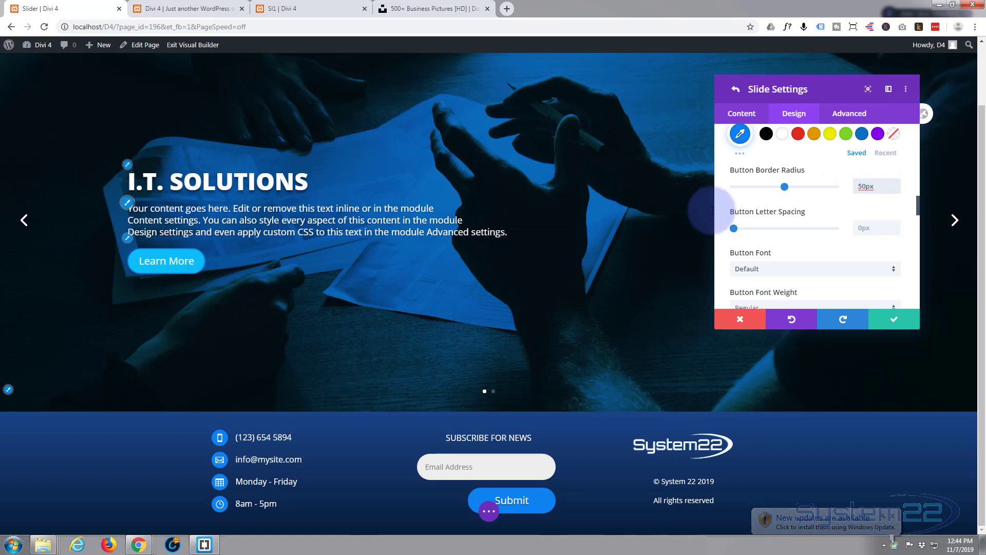
pyautogui.scroll(5, 798, 224)
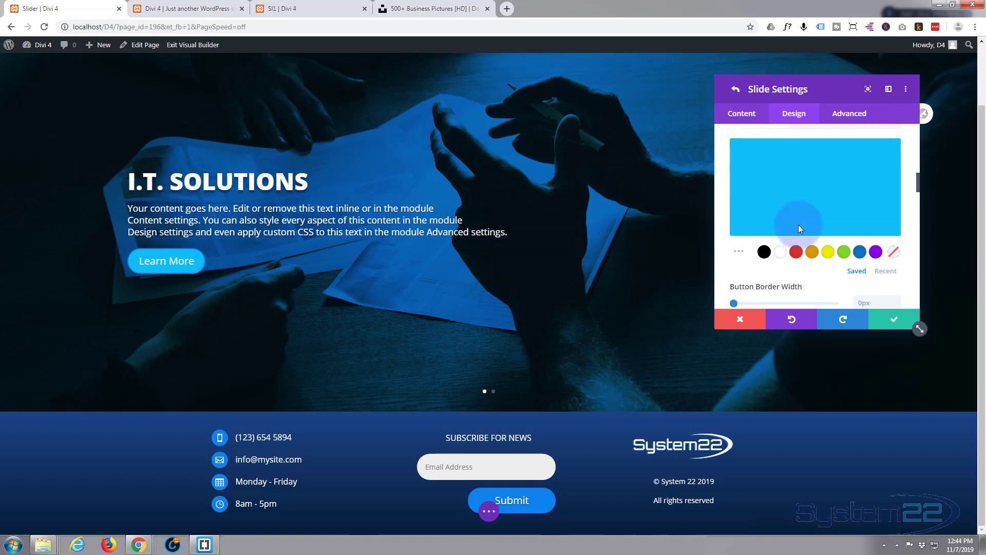
pyautogui.click(777, 176)
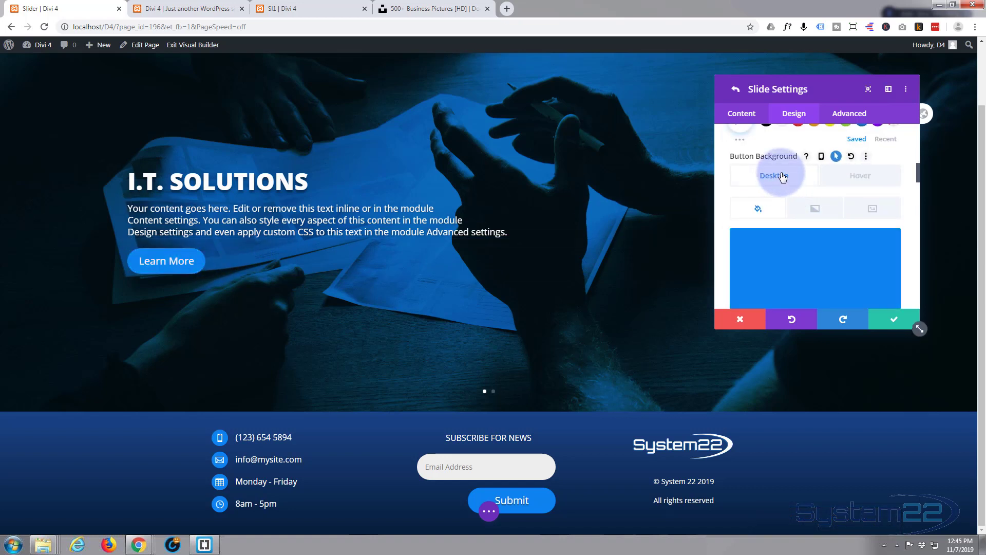
# Step: Turn off the icon on the slide button
pyautogui.scroll(-5, 727, 215)
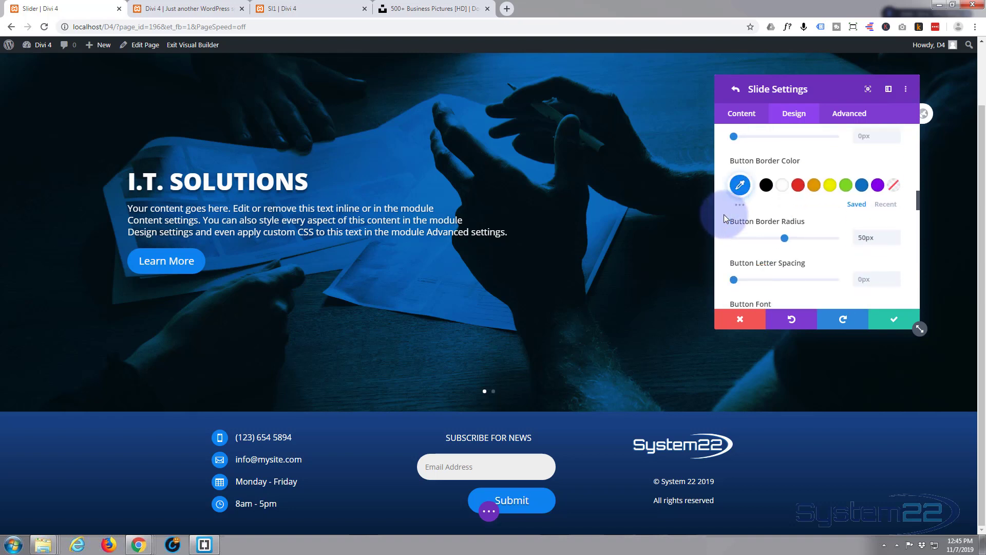
pyautogui.scroll(-5, 722, 214)
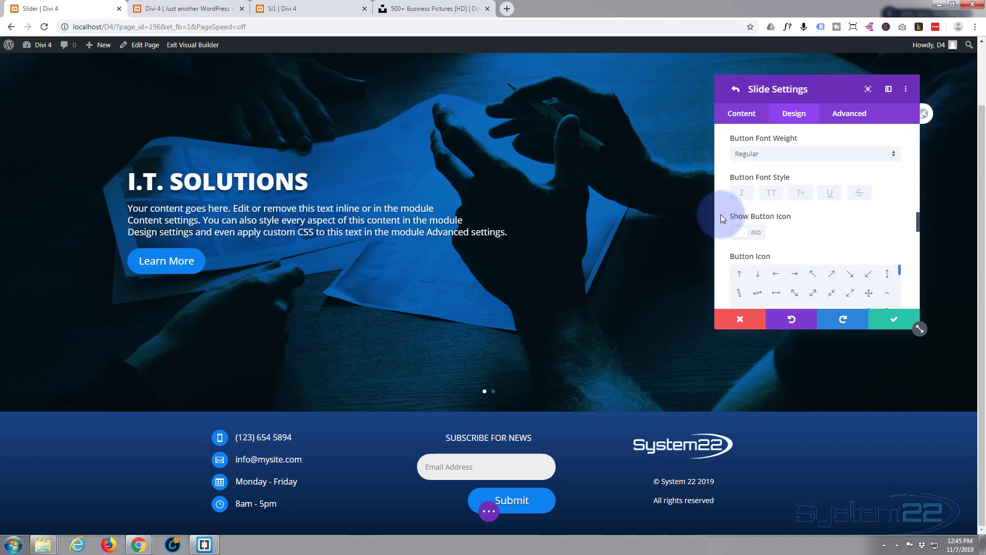
pyautogui.scroll(5, 720, 214)
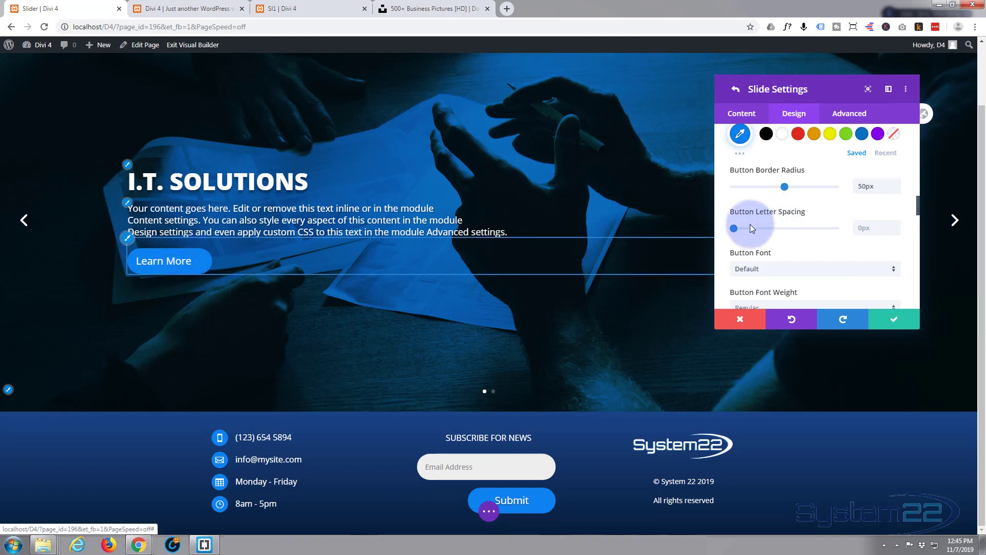
pyautogui.scroll(-2, 735, 211)
pyautogui.scroll(-3, 731, 208)
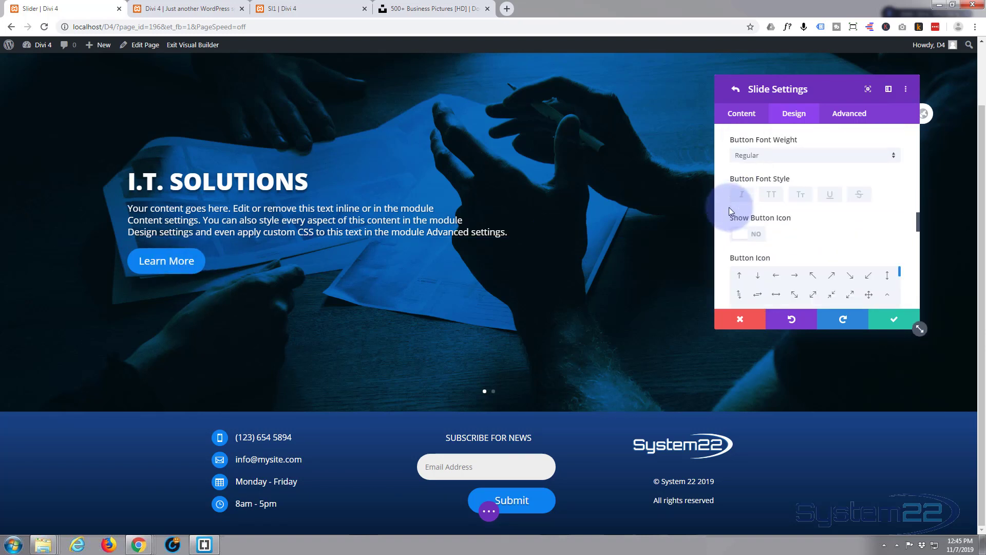
pyautogui.scroll(1, 721, 207)
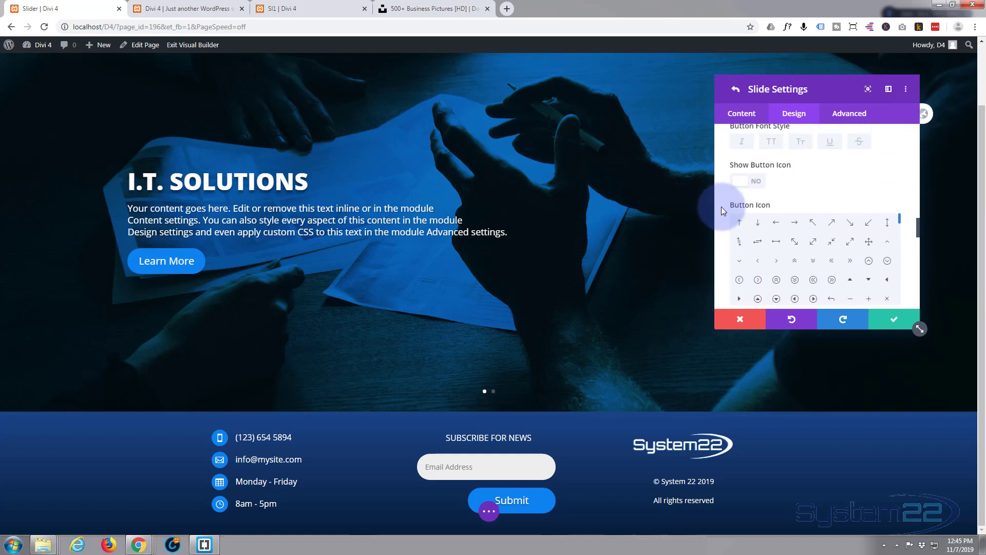
pyautogui.click(759, 184)
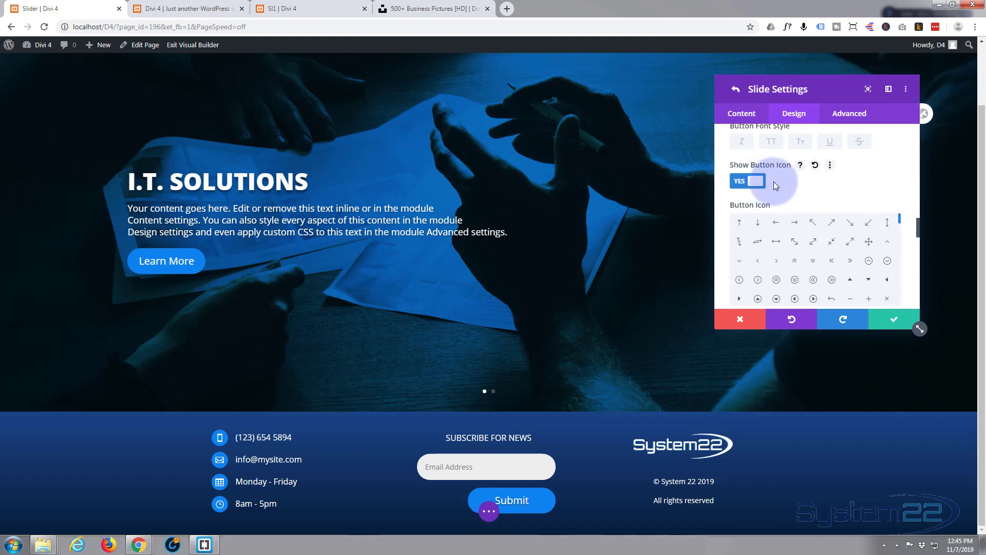
pyautogui.click(739, 185)
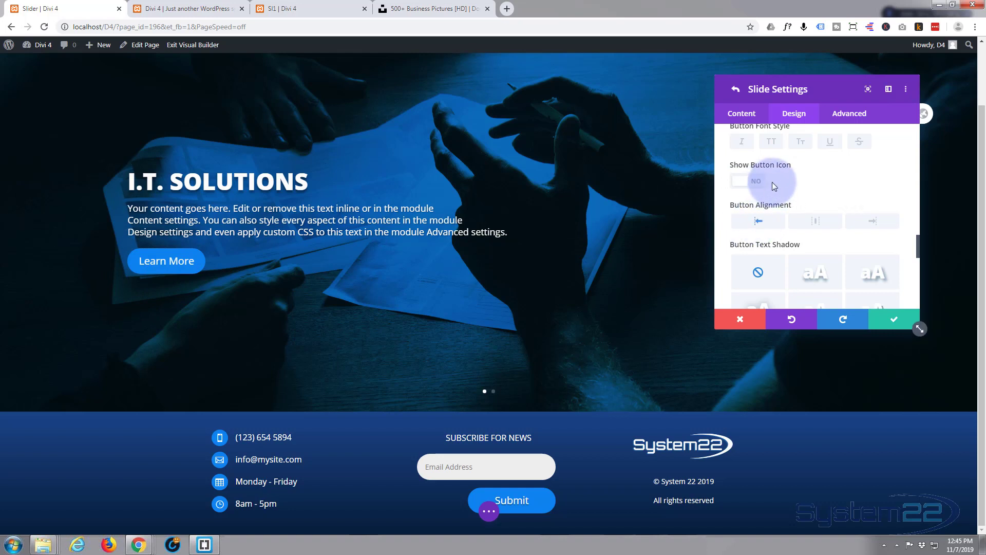
# Step: Enable the slide button's icon to browse the available icon choices, and disable it again
pyautogui.click(756, 185)
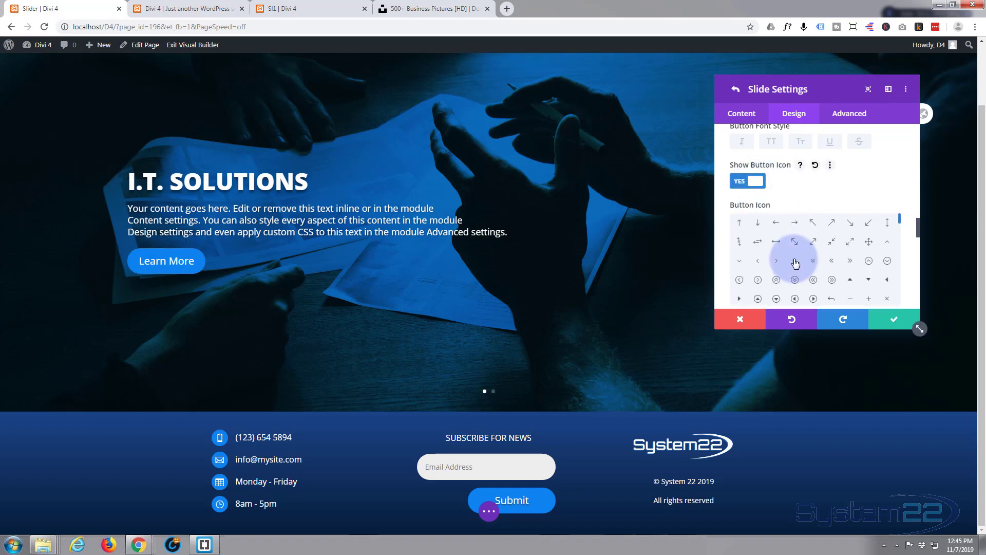
pyautogui.scroll(-10, 790, 258)
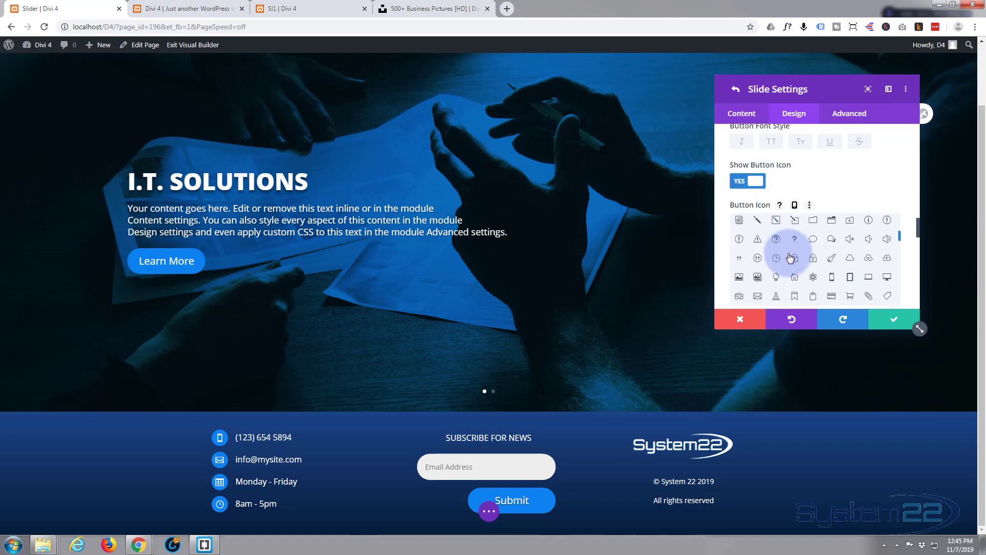
pyautogui.scroll(-10, 788, 257)
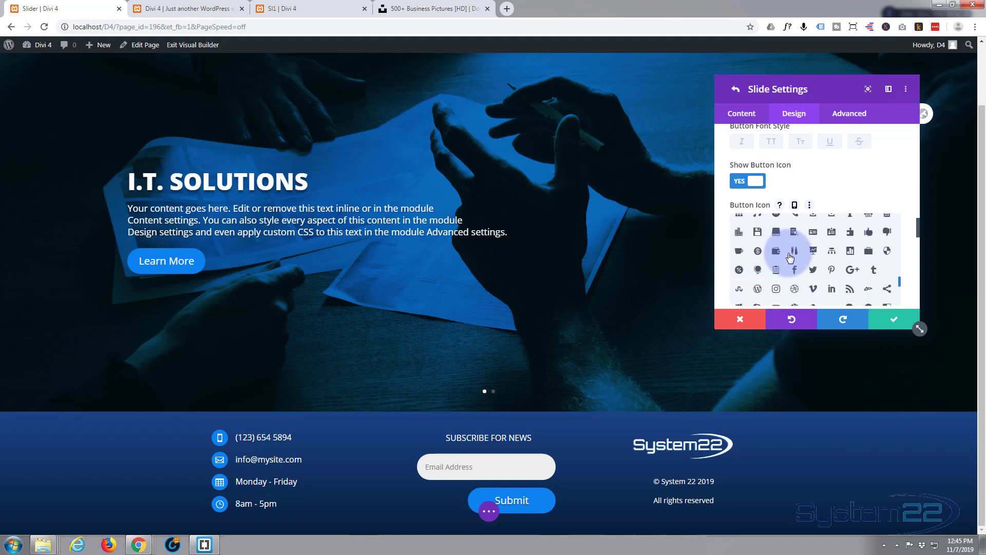
pyautogui.click(741, 185)
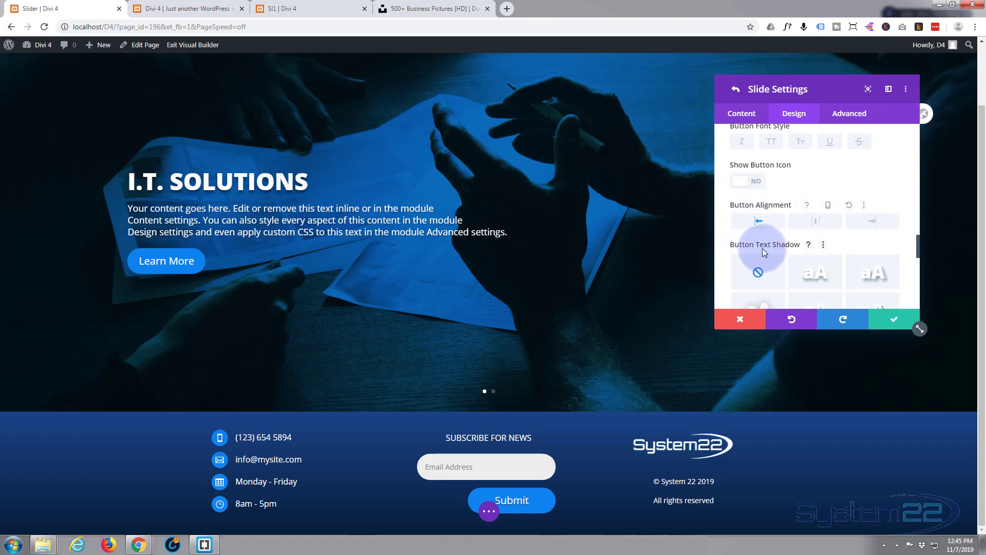
# Step: Compare text shadow presets for the slide button and apply the one with 0.08em horizontal and vertical lengths
pyautogui.click(817, 274)
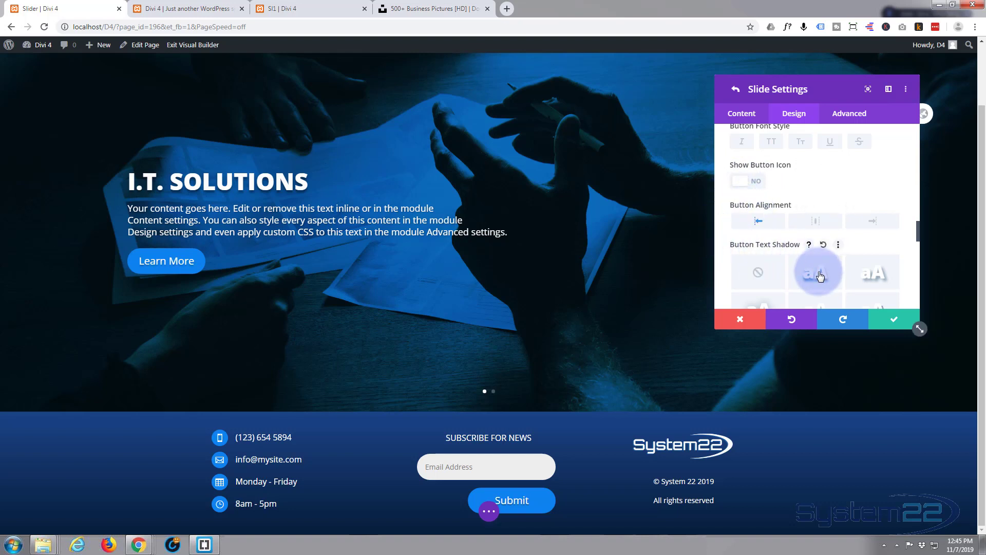
pyautogui.click(876, 277)
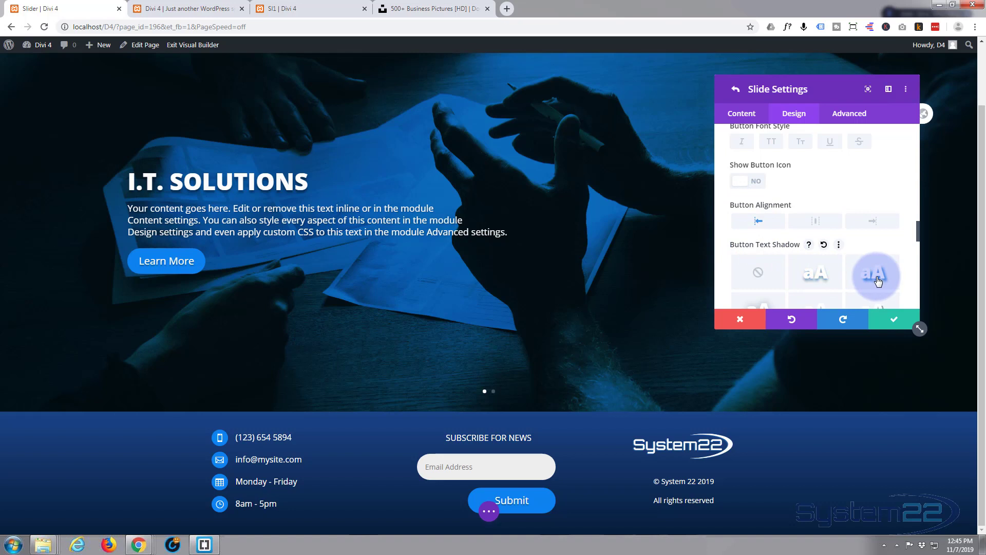
pyautogui.scroll(-1, 717, 239)
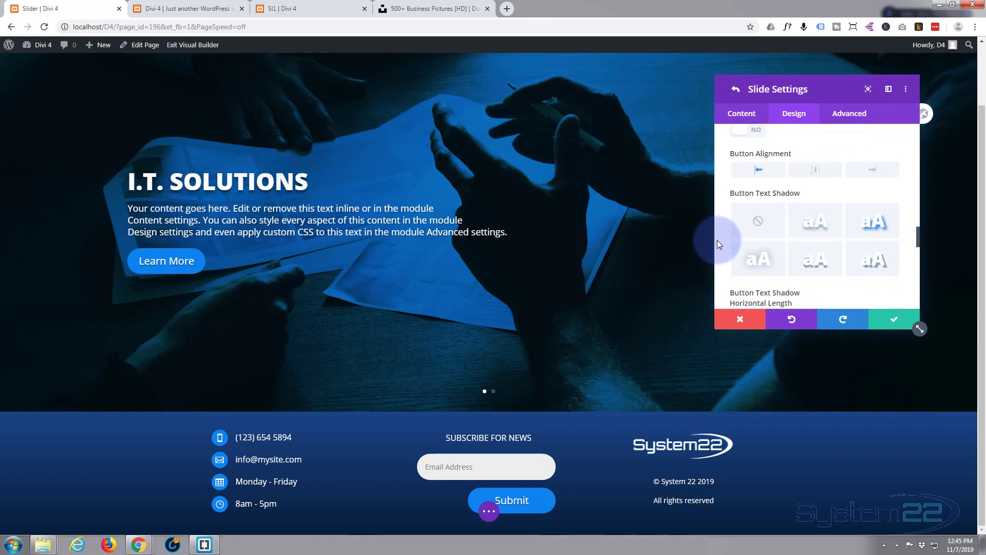
pyautogui.scroll(-2, 717, 239)
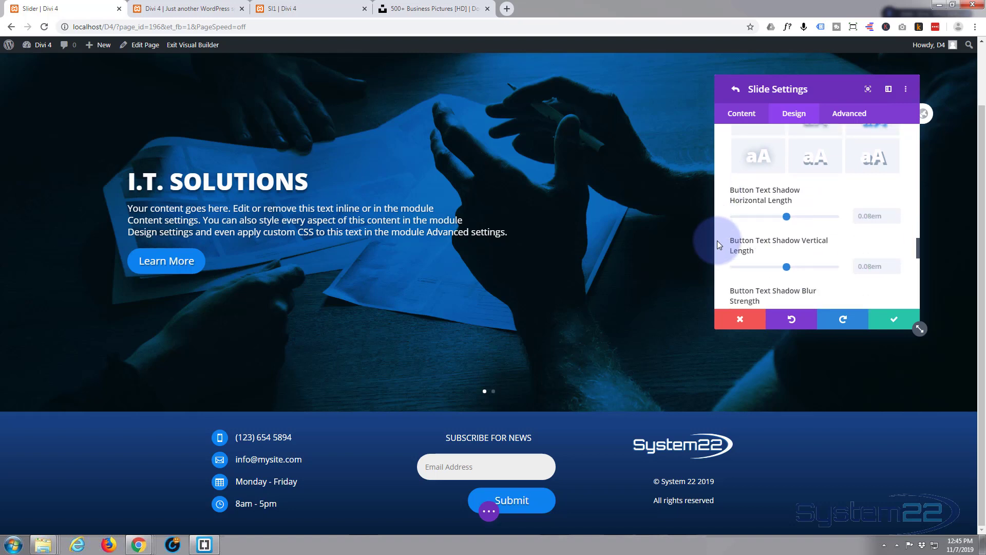
# Step: Try a top margin of 30px and slightly more on the slide button, and clear the value
pyautogui.scroll(-5, 717, 241)
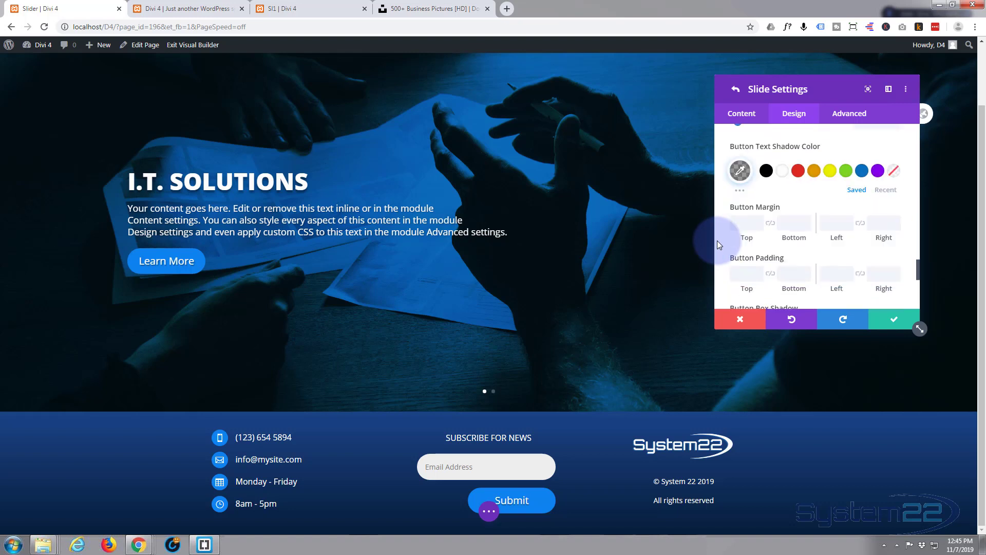
pyautogui.scroll(1, 717, 240)
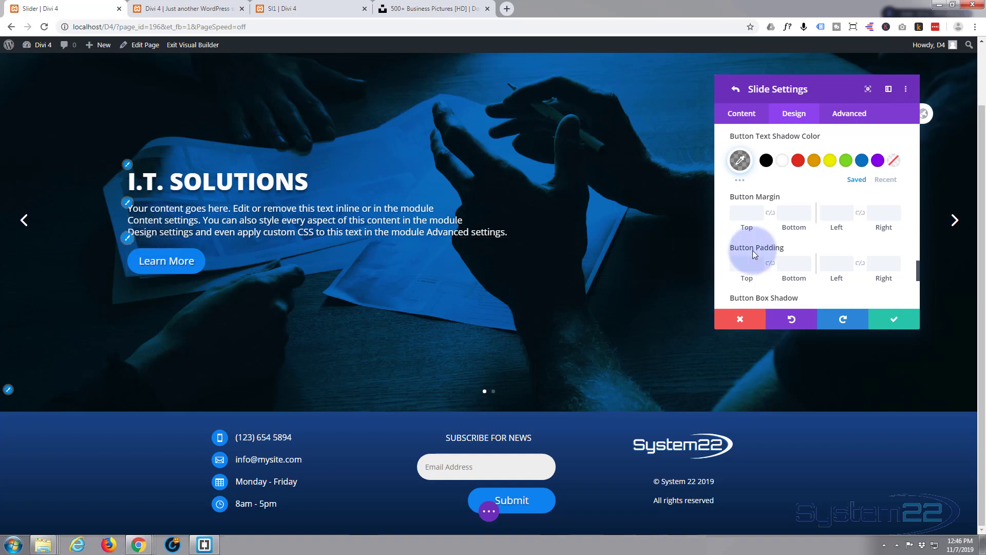
pyautogui.click(760, 221)
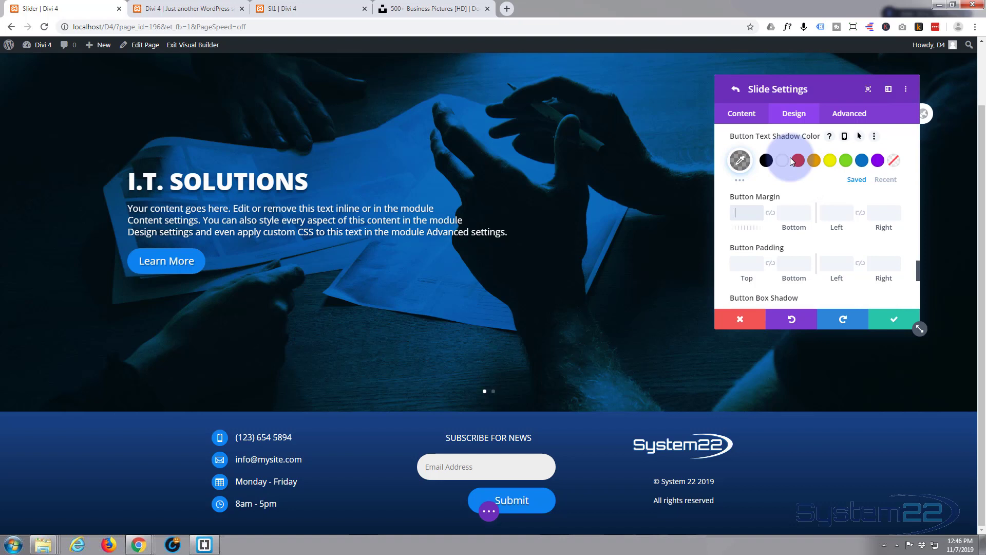
pyautogui.write('30')
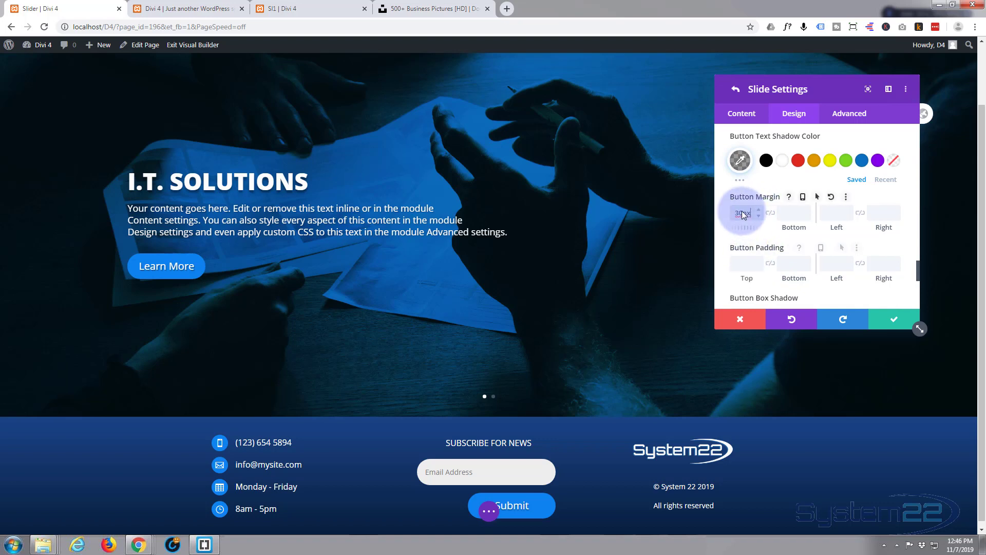
pyautogui.press('Up')
pyautogui.press('Up')
pyautogui.moveTo(732, 211); pyautogui.dragTo(752, 211)
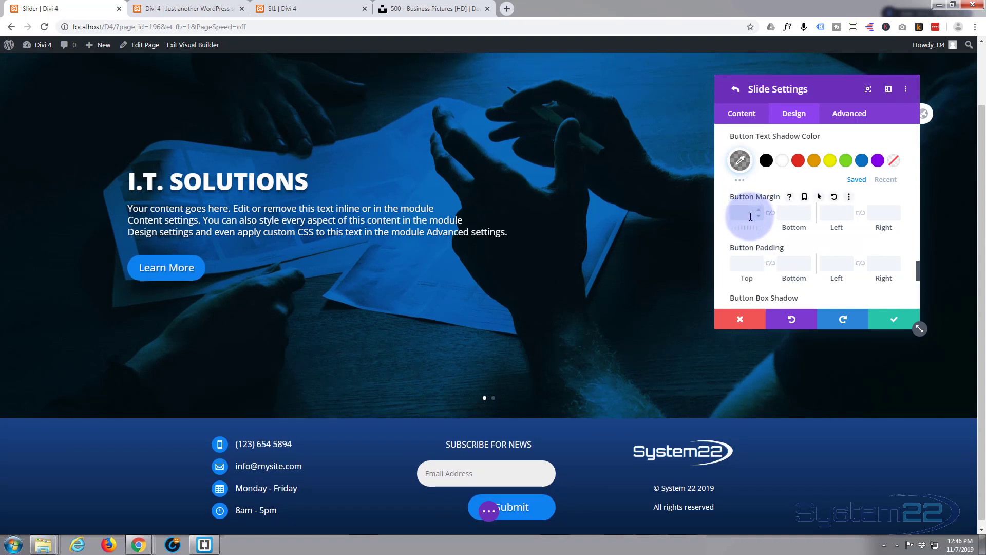
# Step: Try a top padding of 30px and 31px on the slide button, and clear the value
pyautogui.click(741, 264)
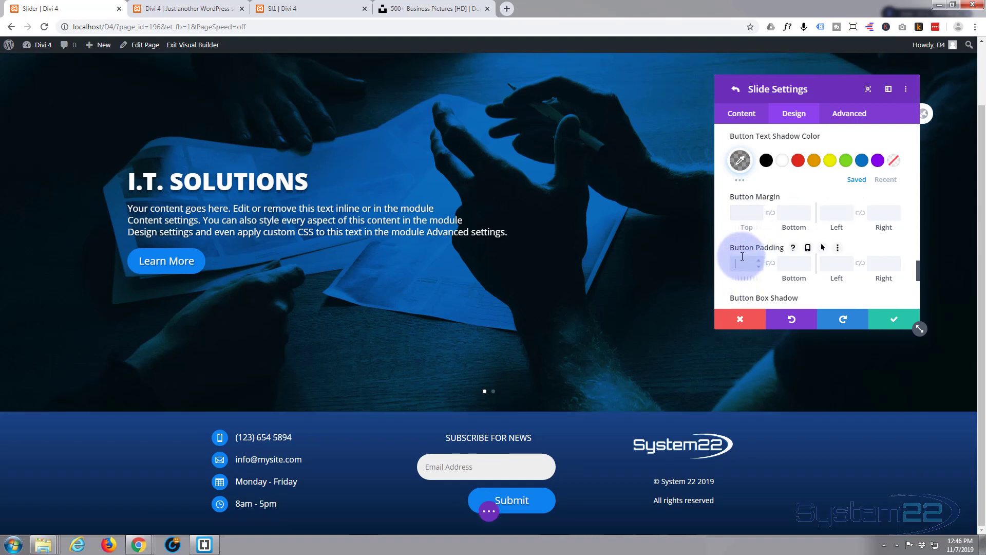
pyautogui.click(769, 165)
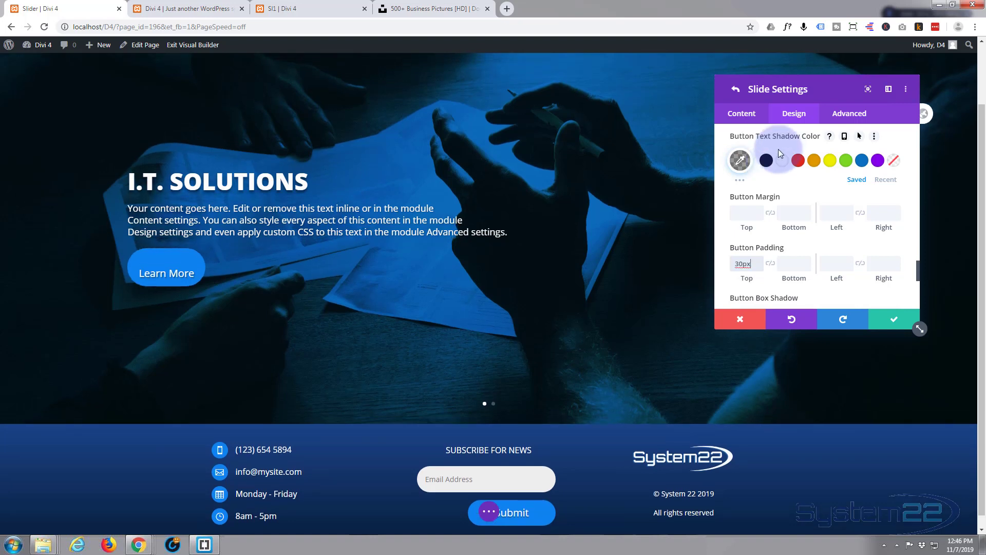
pyautogui.click(755, 262)
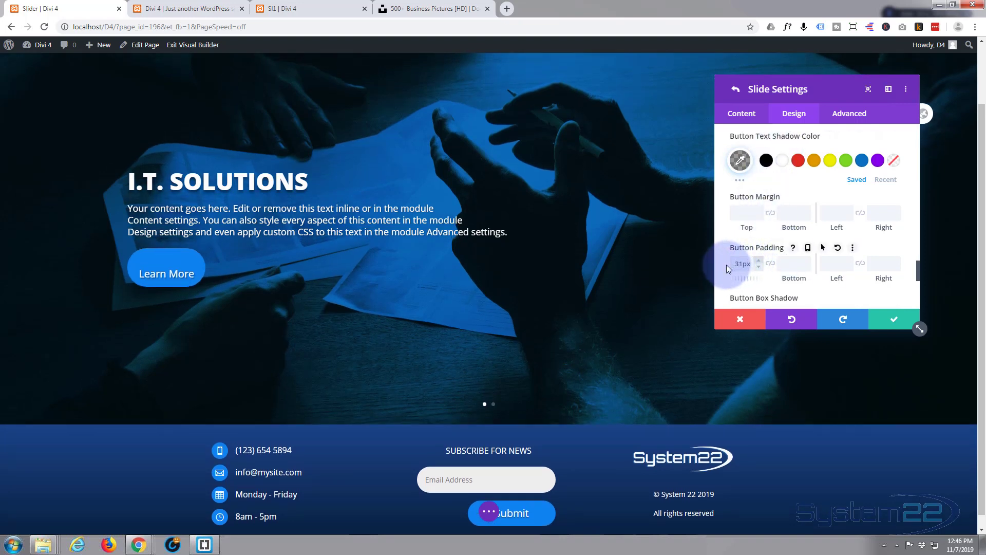
pyautogui.moveTo(726, 265); pyautogui.dragTo(751, 263)
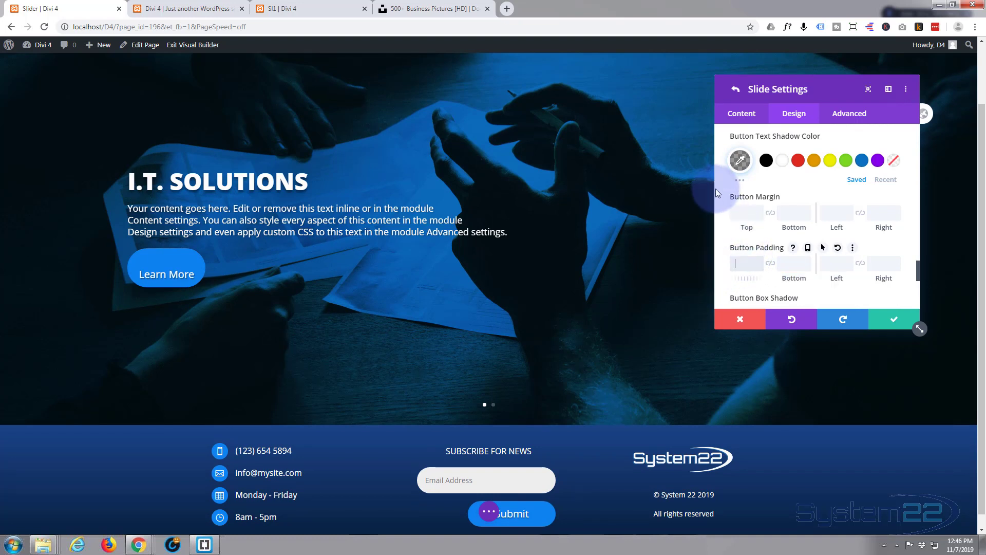
# Step: Set the slide button's top margin to 30px and its linked left and right padding to 30px
pyautogui.click(734, 210)
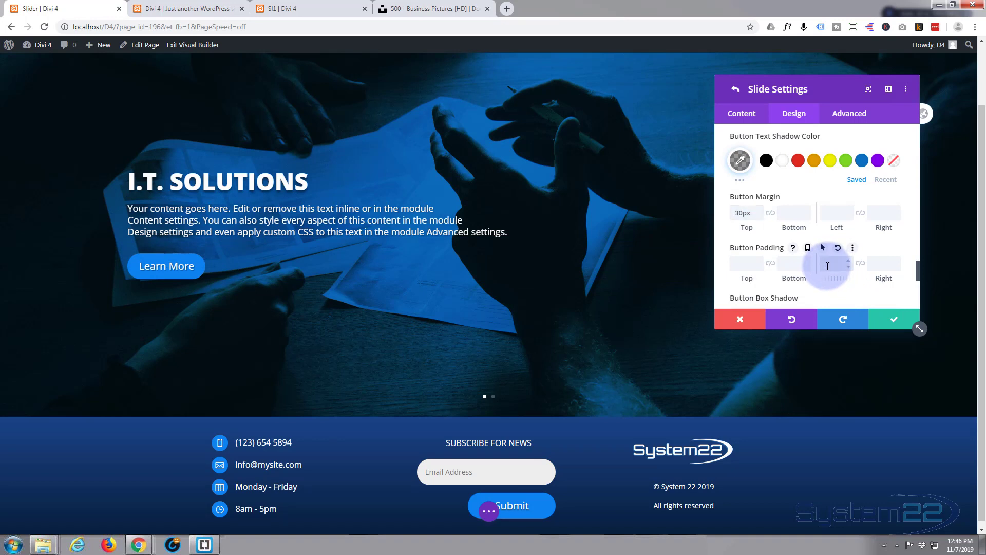
pyautogui.write('30px')
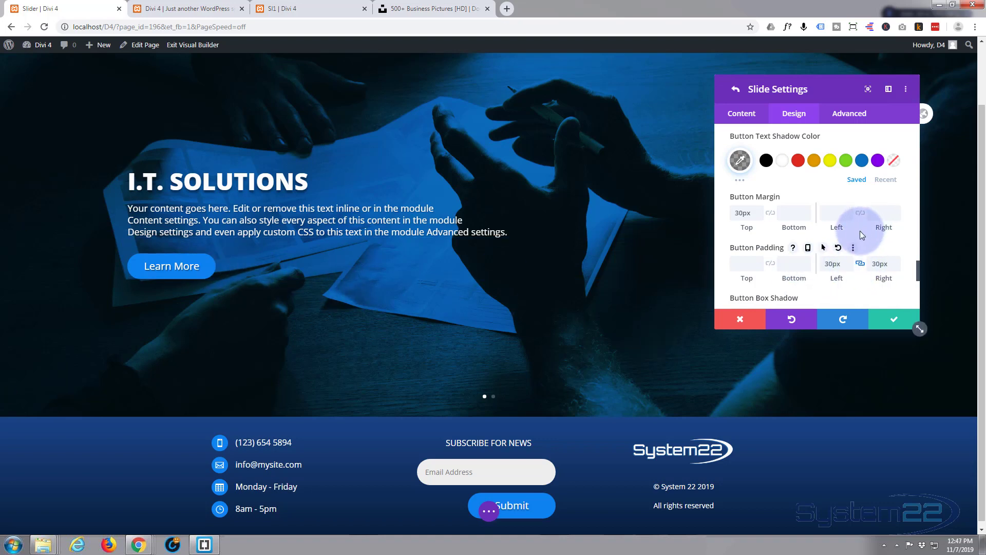
# Step: Apply the box shadow preset with 12px vertical position, 18px blur and -6px spread to the slide button
pyautogui.scroll(-2, 863, 231)
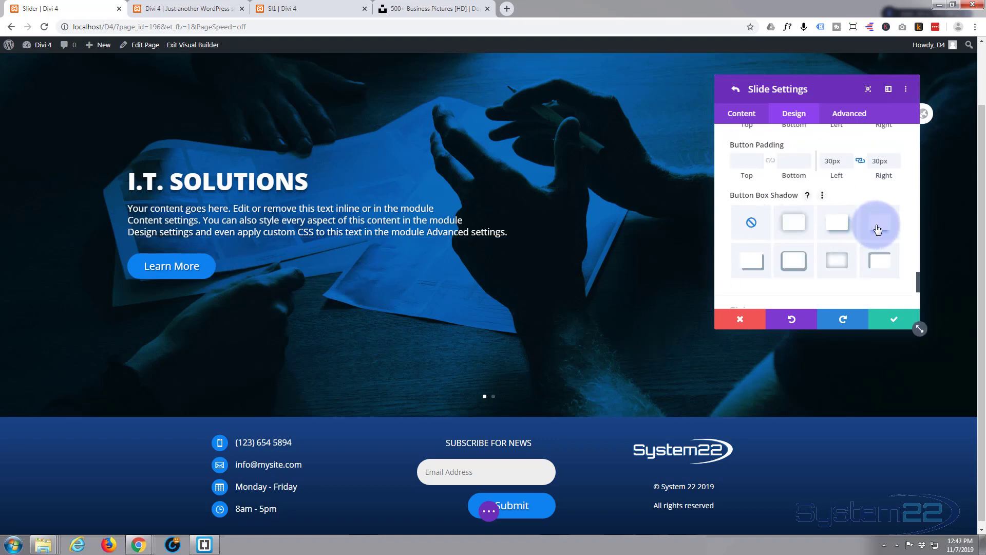
pyautogui.click(878, 229)
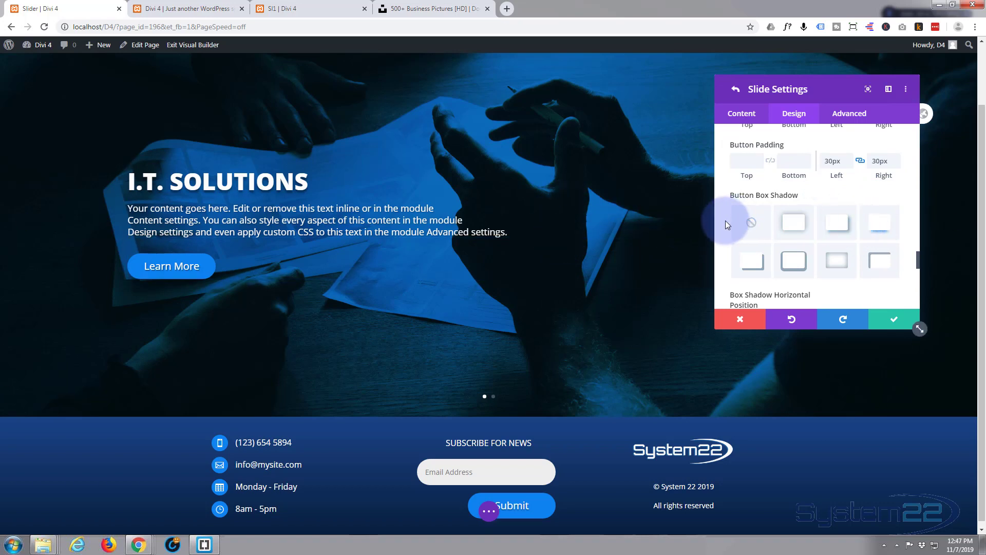
pyautogui.scroll(-2, 726, 221)
pyautogui.scroll(-4, 726, 220)
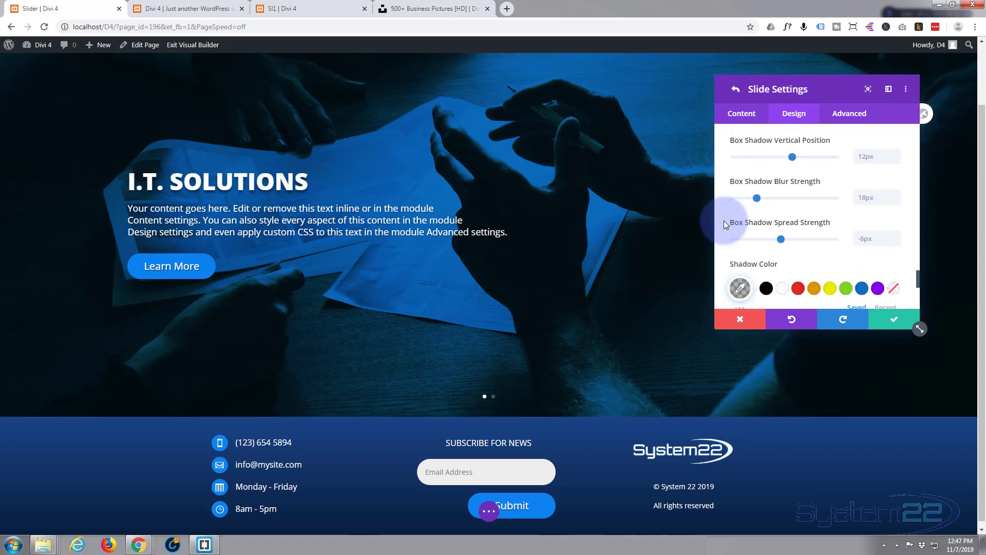
pyautogui.scroll(-2, 720, 221)
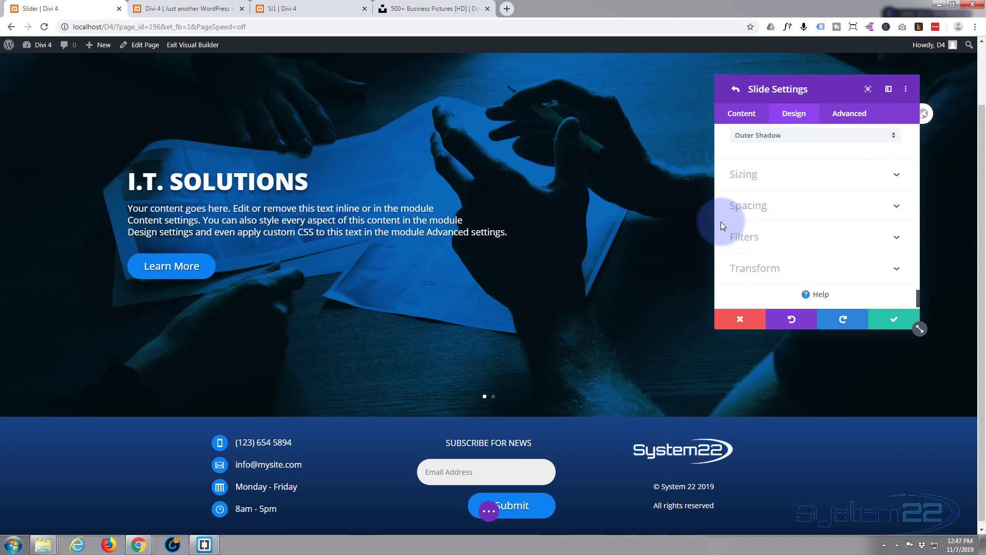
pyautogui.scroll(-1, 720, 222)
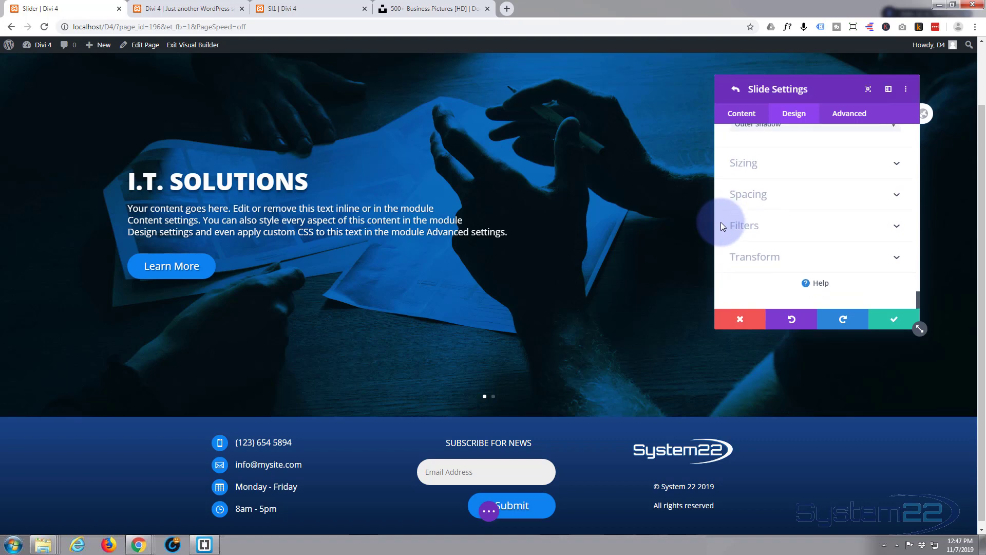
# Step: Review the slide's button and module link options, and save the slide settings
pyautogui.click(738, 114)
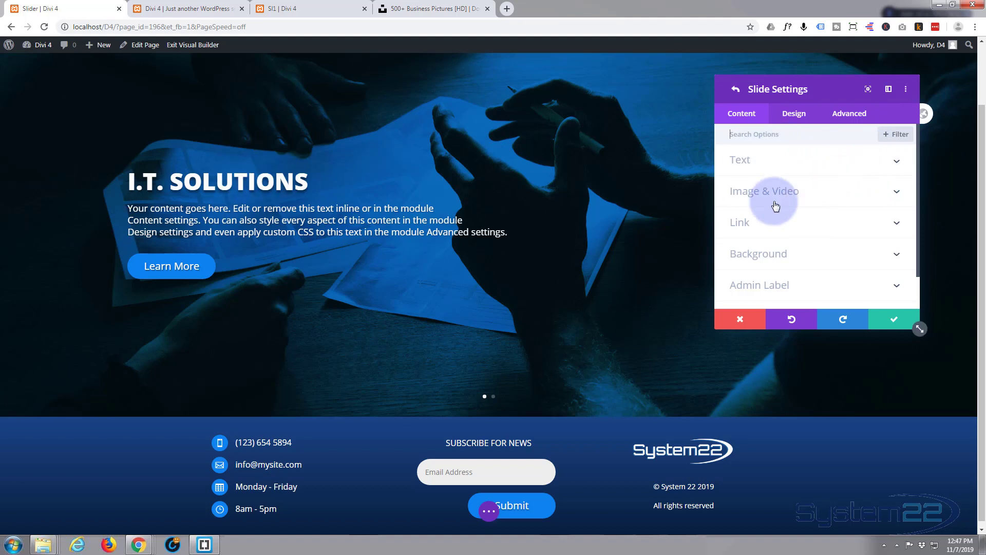
pyautogui.scroll(-1, 779, 210)
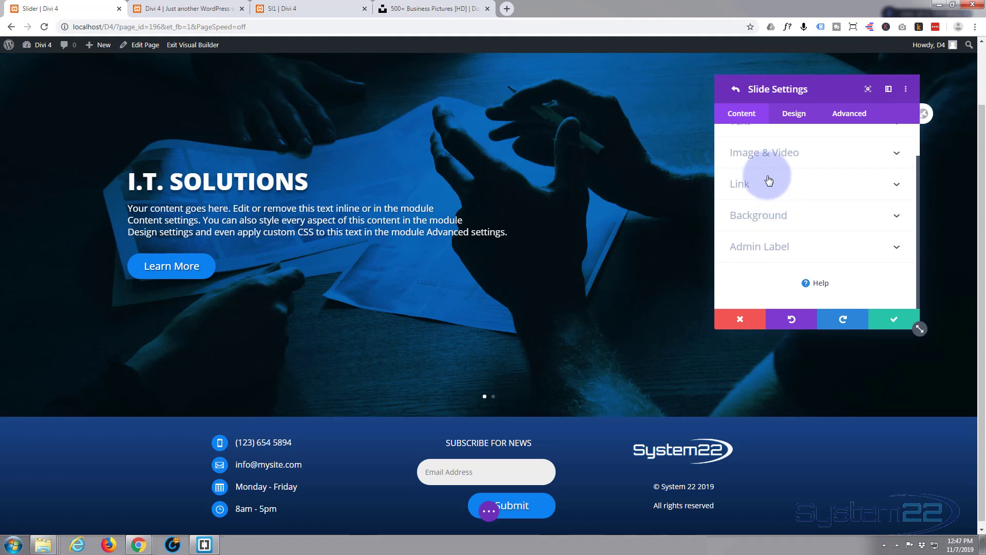
pyautogui.click(779, 185)
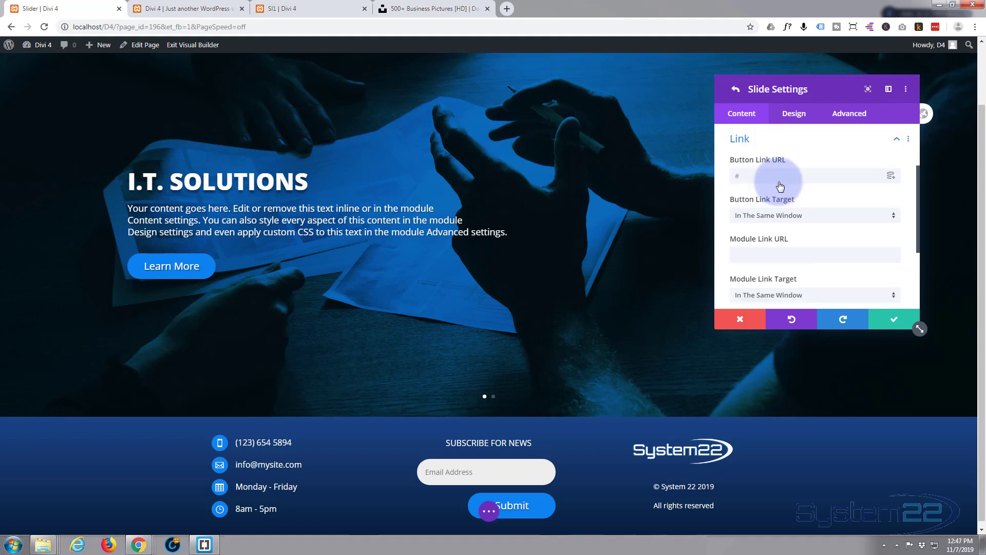
pyautogui.click(747, 185)
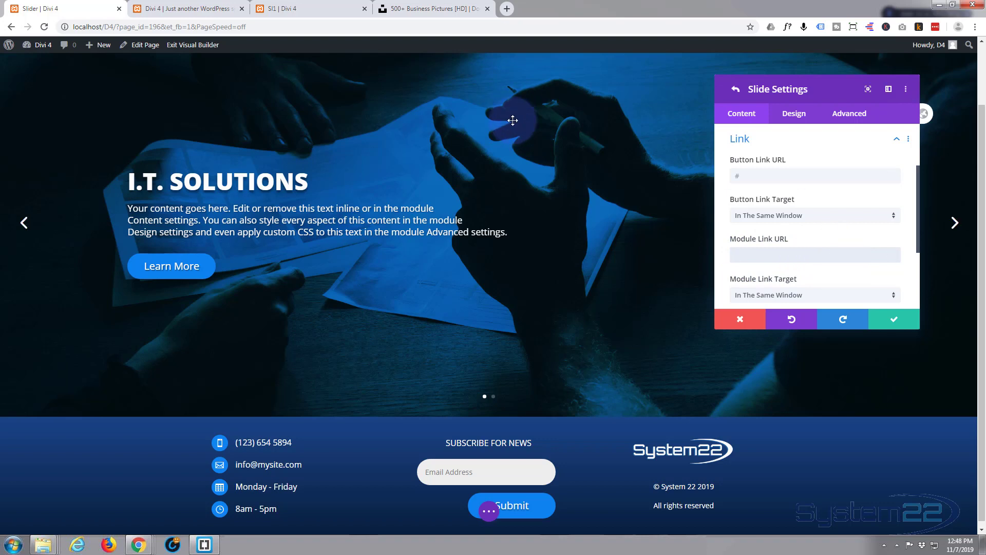
pyautogui.click(820, 256)
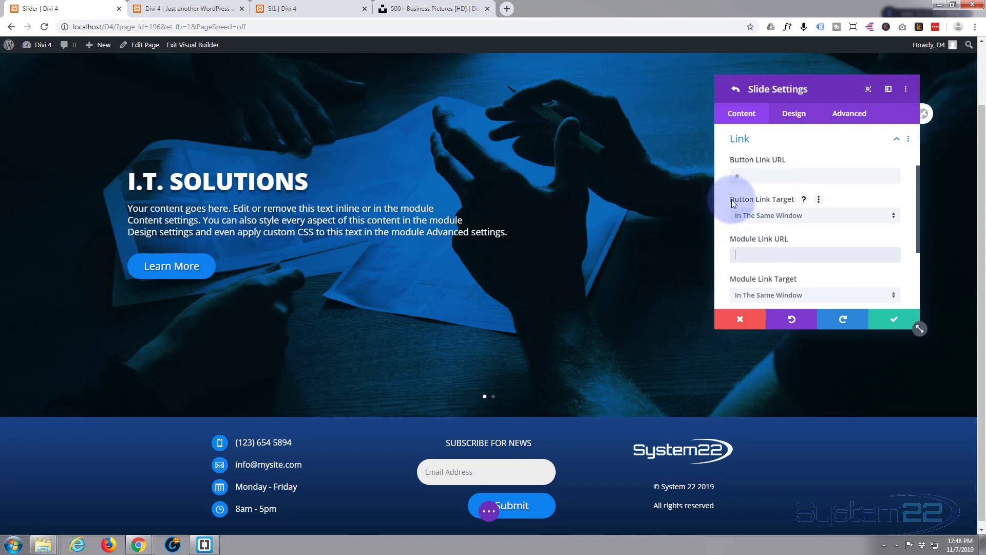
pyautogui.click(894, 322)
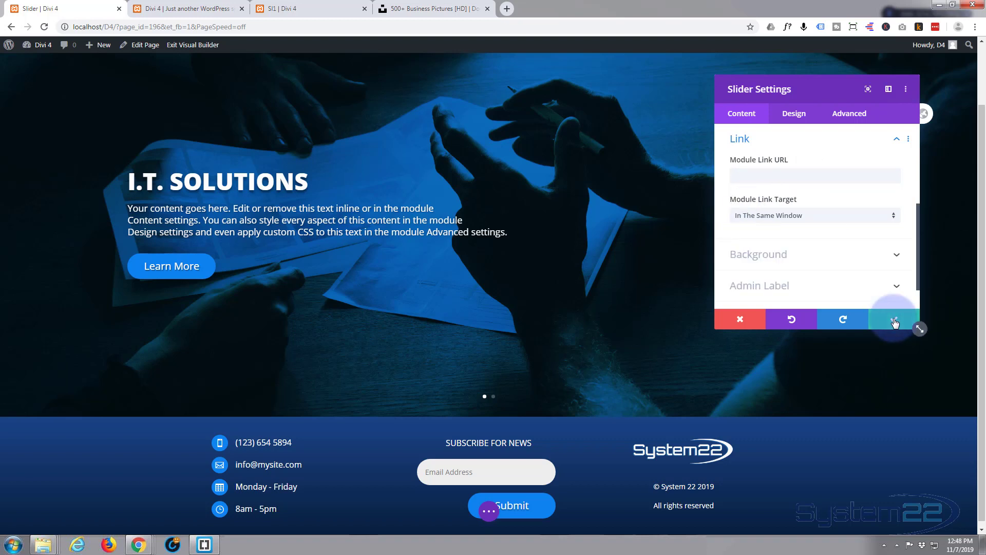
# Step: Set the slider's navigation arrow color to #0e82ef
pyautogui.scroll(3, 771, 236)
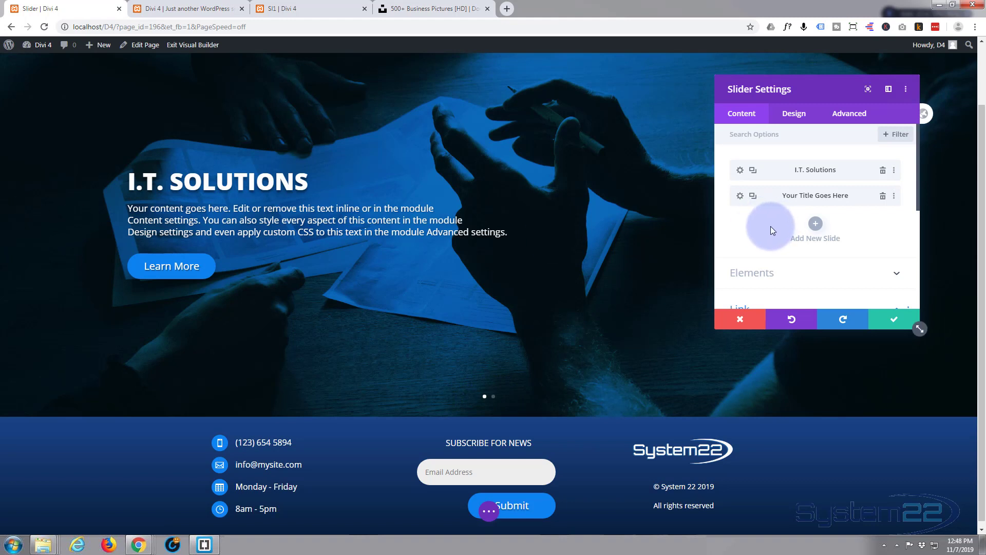
pyautogui.click(794, 114)
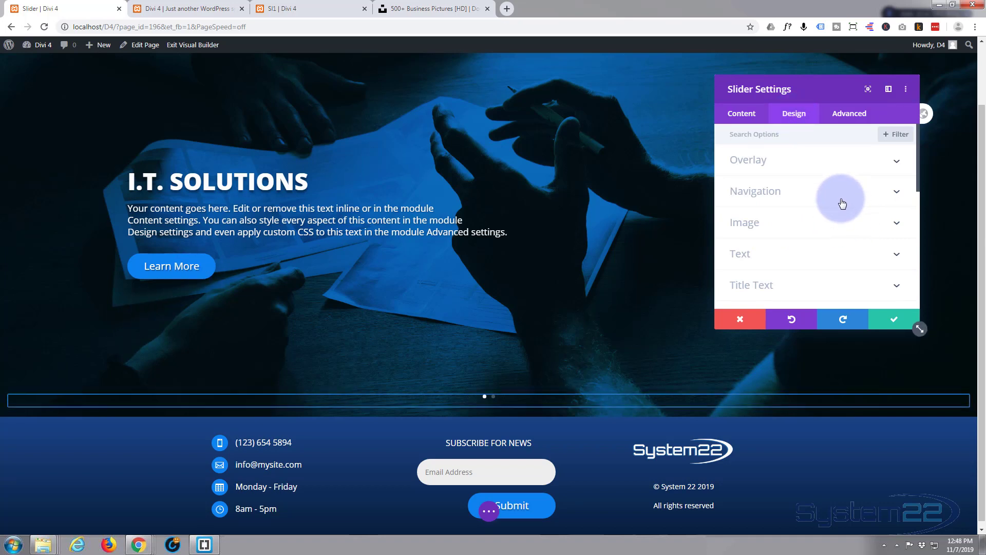
pyautogui.click(804, 197)
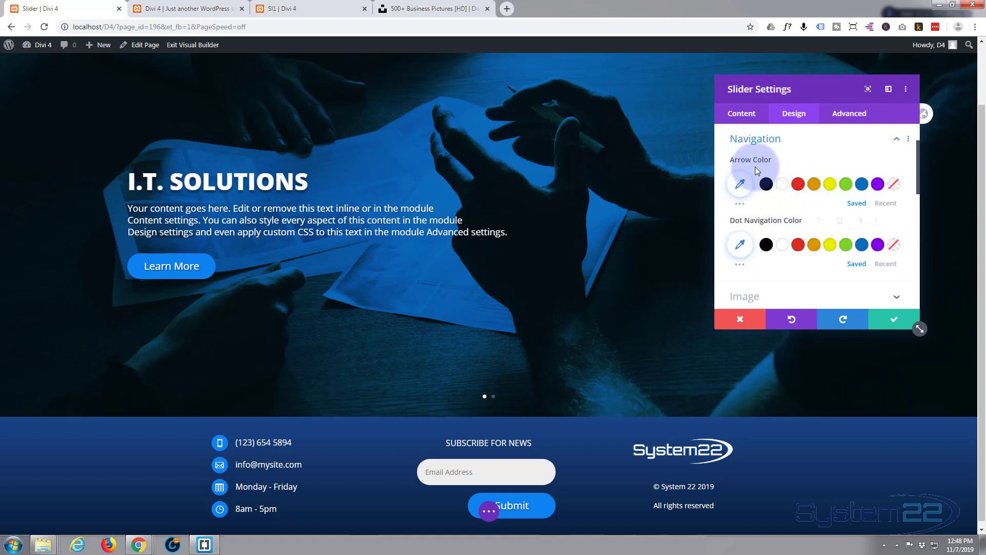
pyautogui.click(740, 184)
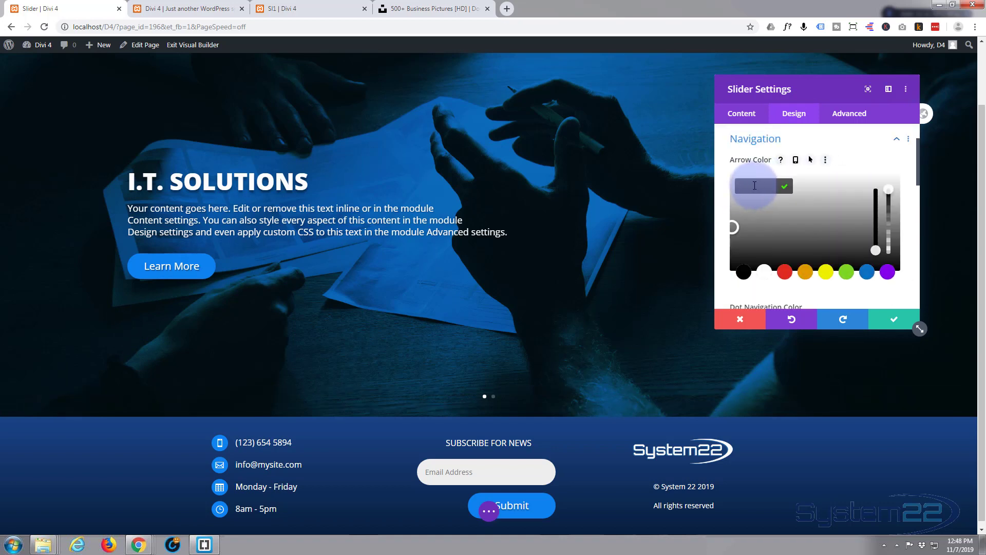
pyautogui.write('#0e82ef')
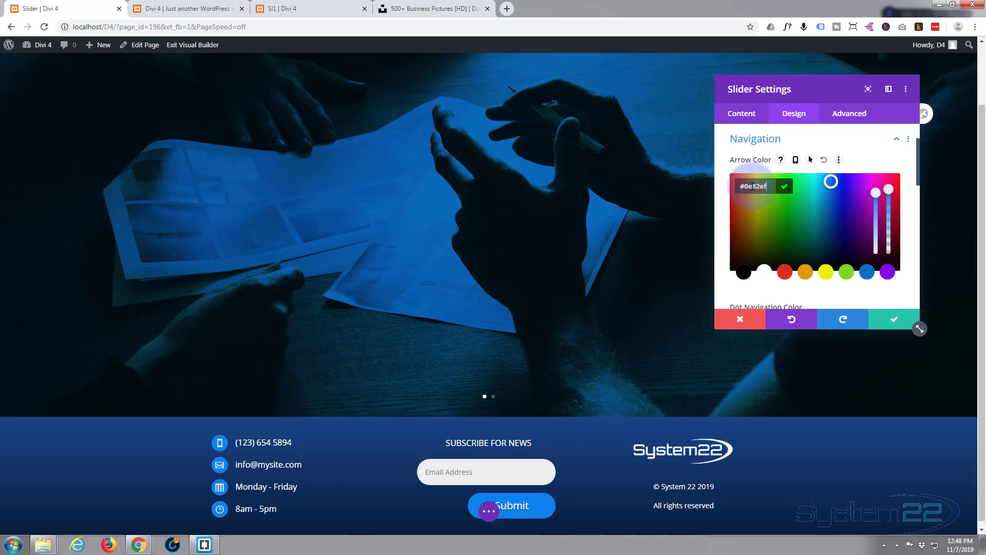
pyautogui.moveTo(24, 247)
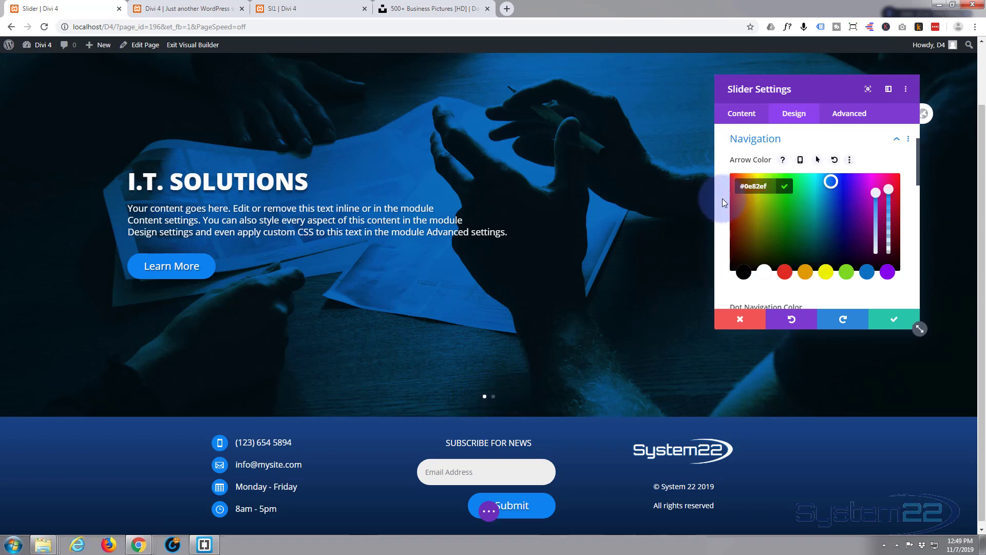
# Step: Set the slider's dot navigation color to #0e82ef and check the navigation on the slide
pyautogui.scroll(-2, 722, 198)
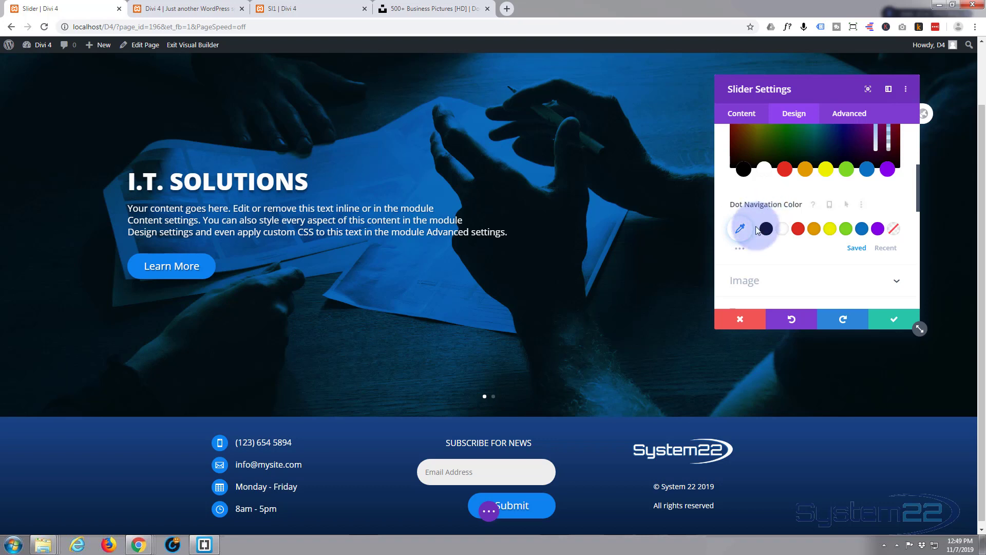
pyautogui.click(739, 229)
pyautogui.click(745, 143)
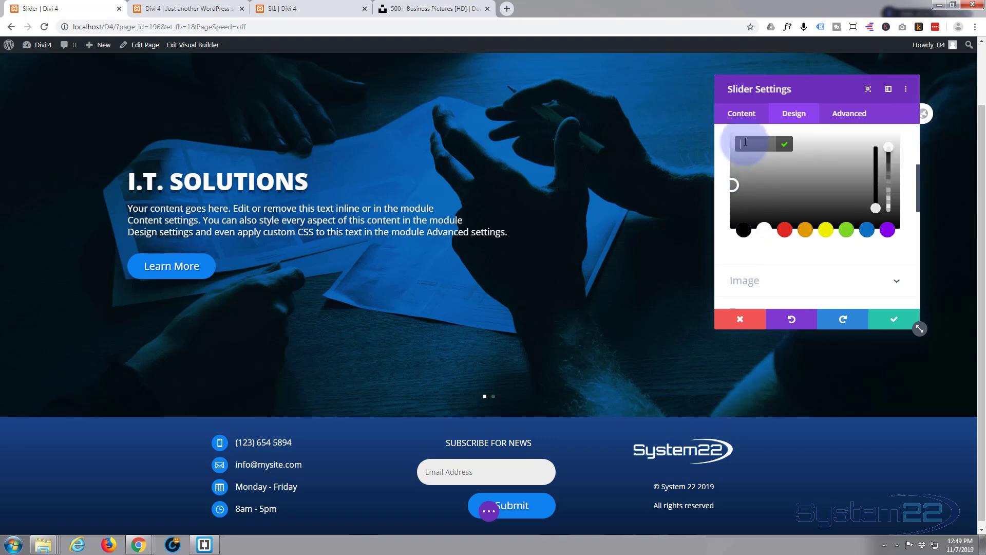
pyautogui.write('#0e82ef')
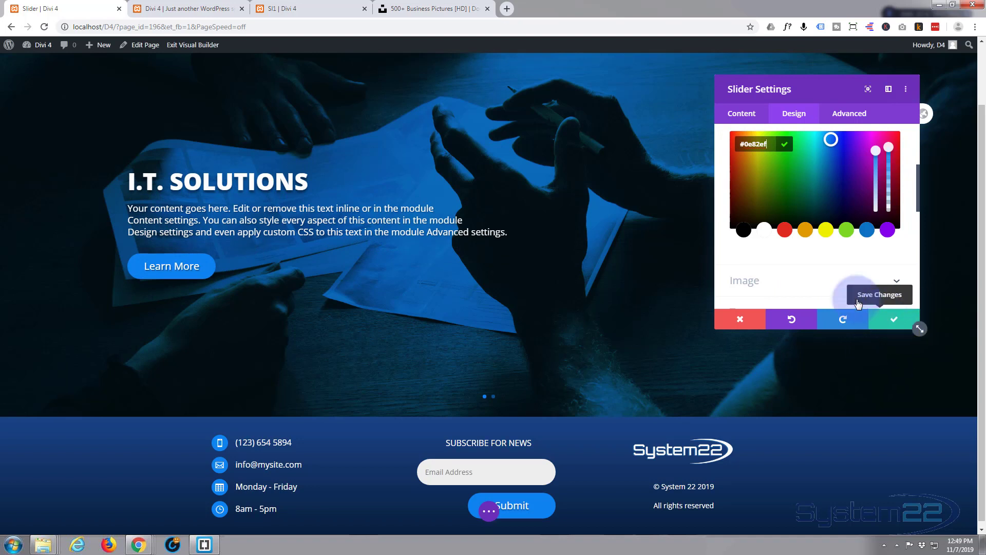
pyautogui.scroll(3, 769, 213)
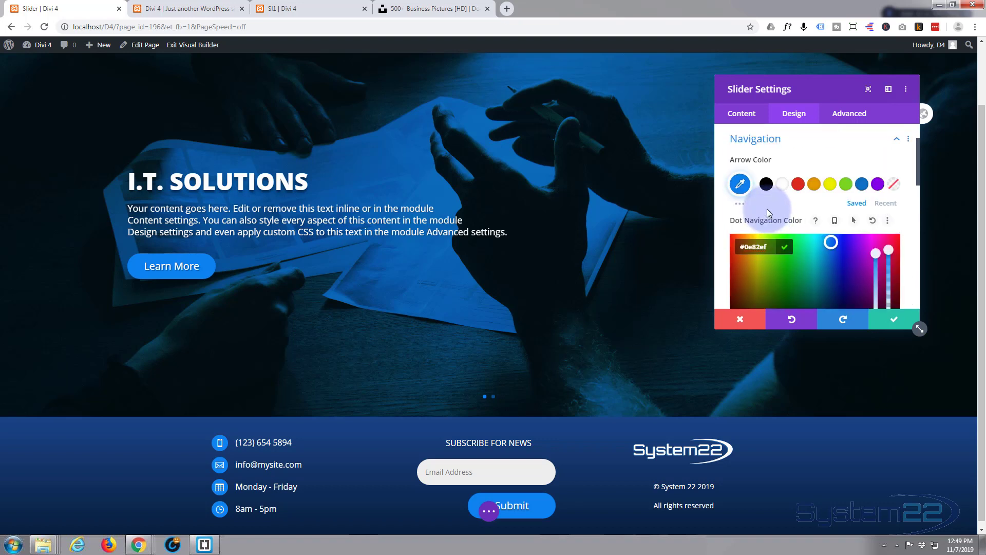
pyautogui.click(742, 114)
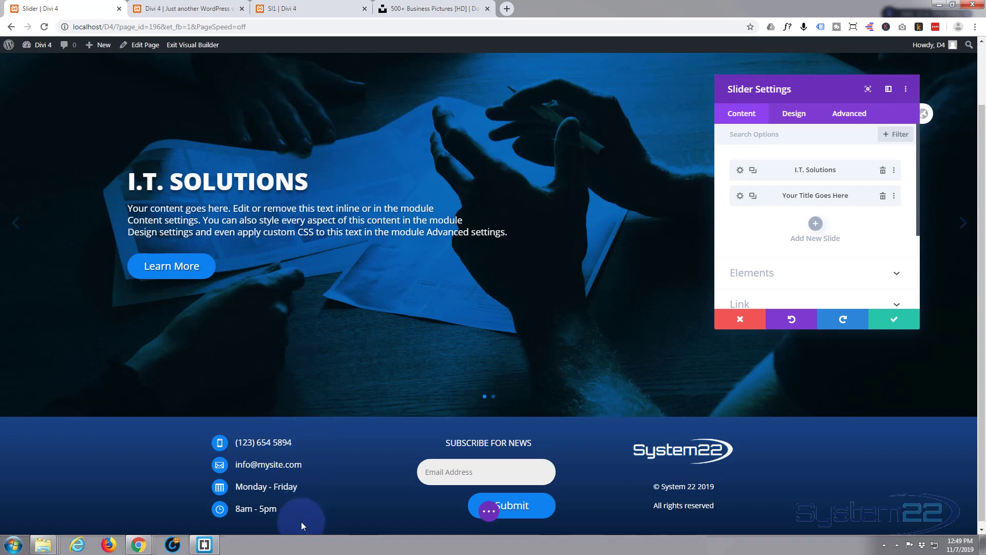
pyautogui.moveTo(301, 533)
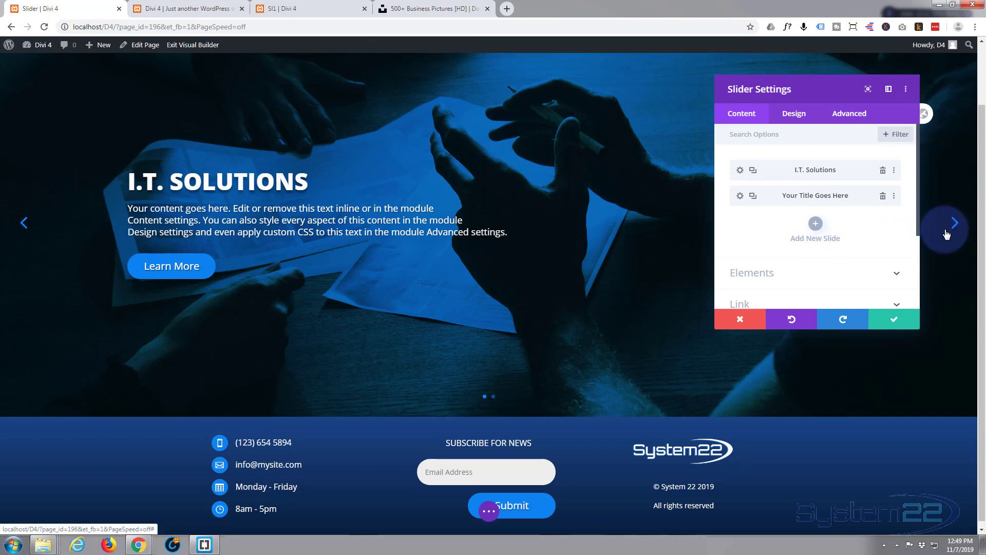
# Step: Set the slider's height to 100vh in its sizing options
pyautogui.click(795, 115)
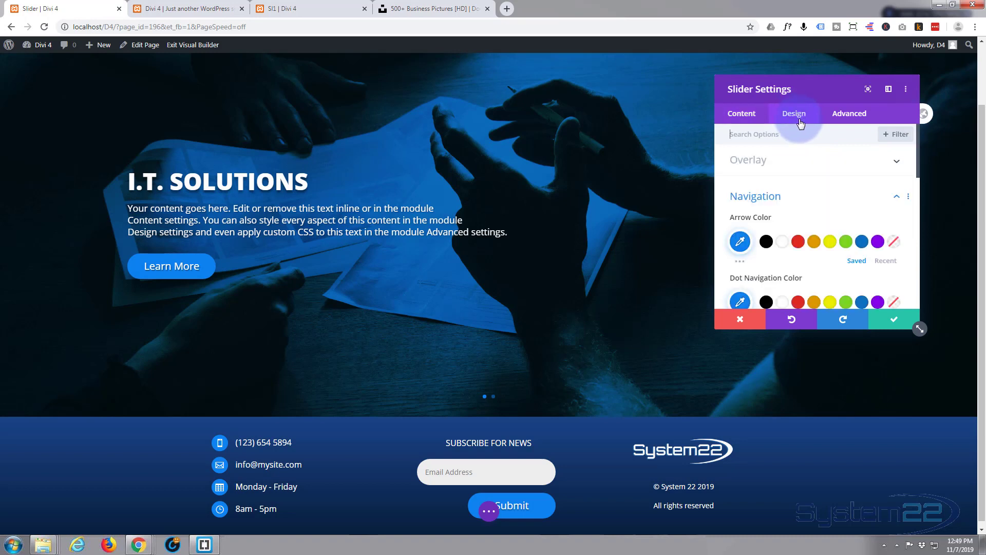
pyautogui.click(833, 193)
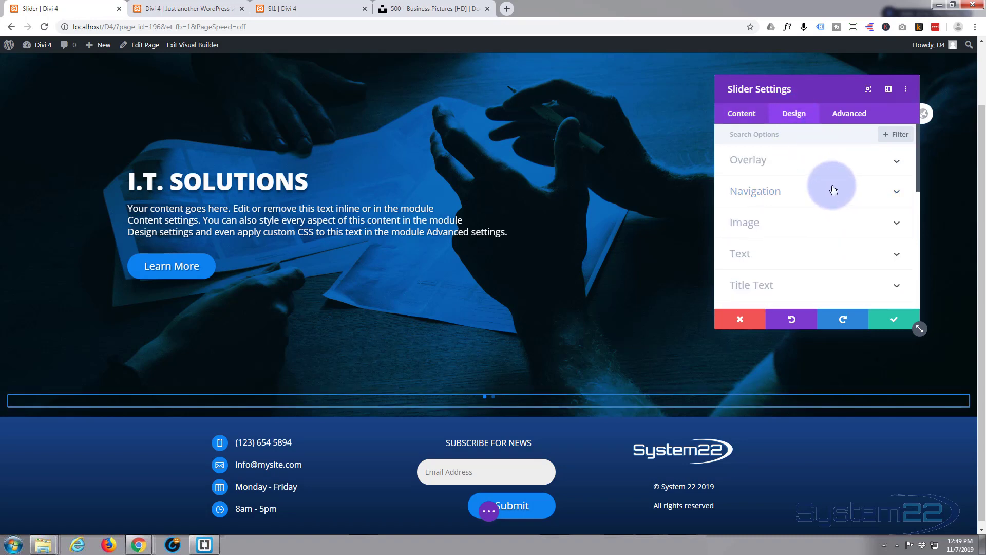
pyautogui.scroll(-2, 825, 179)
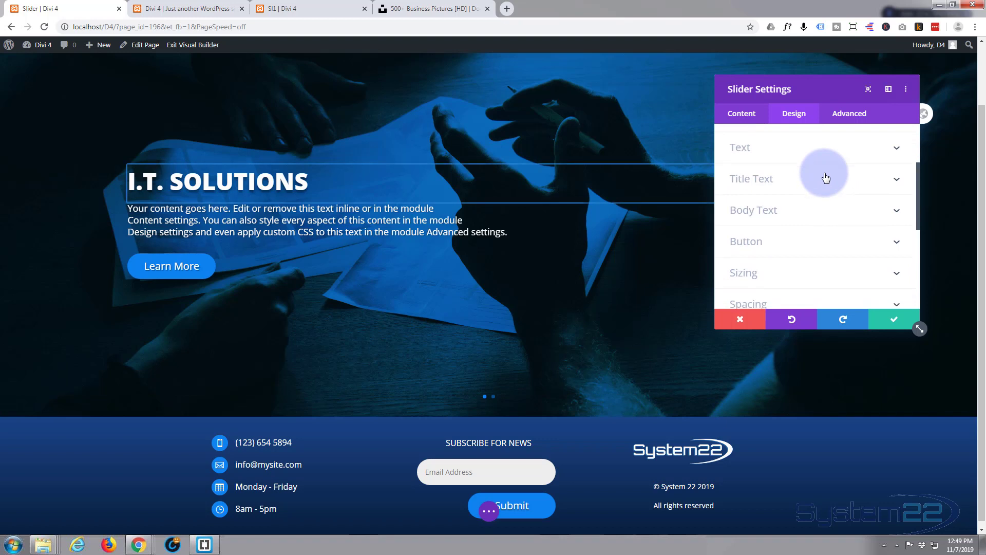
pyautogui.scroll(-1, 814, 201)
pyautogui.click(803, 228)
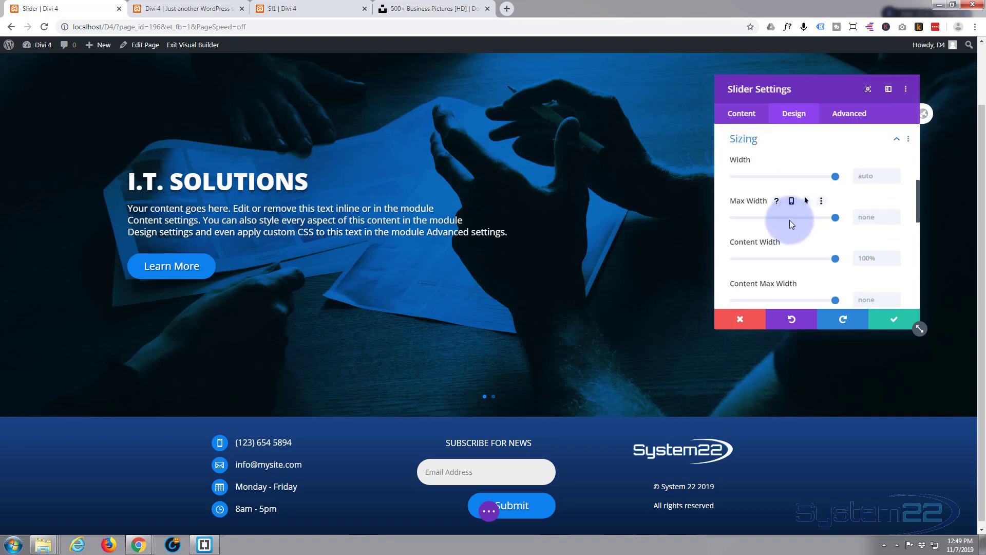
pyautogui.scroll(-2, 777, 241)
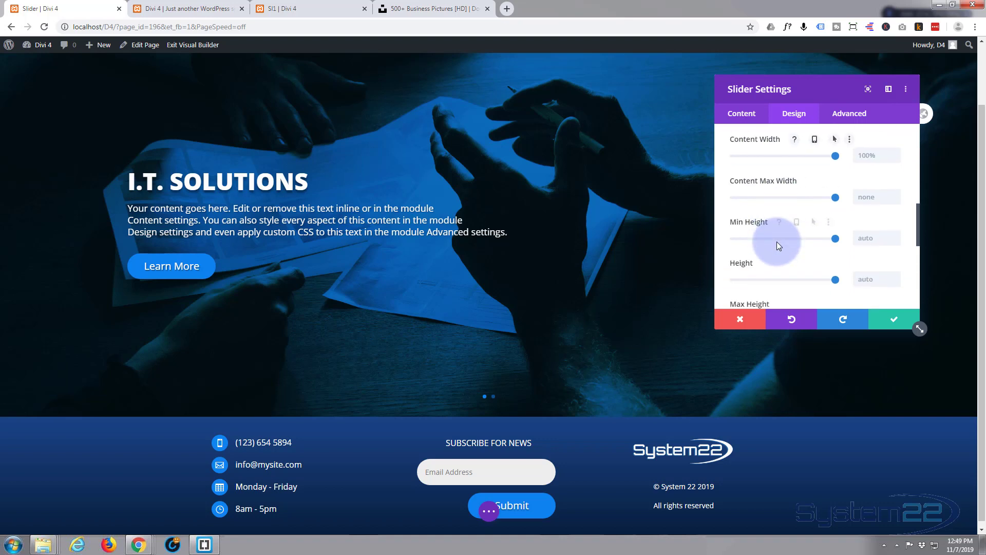
pyautogui.click(857, 279)
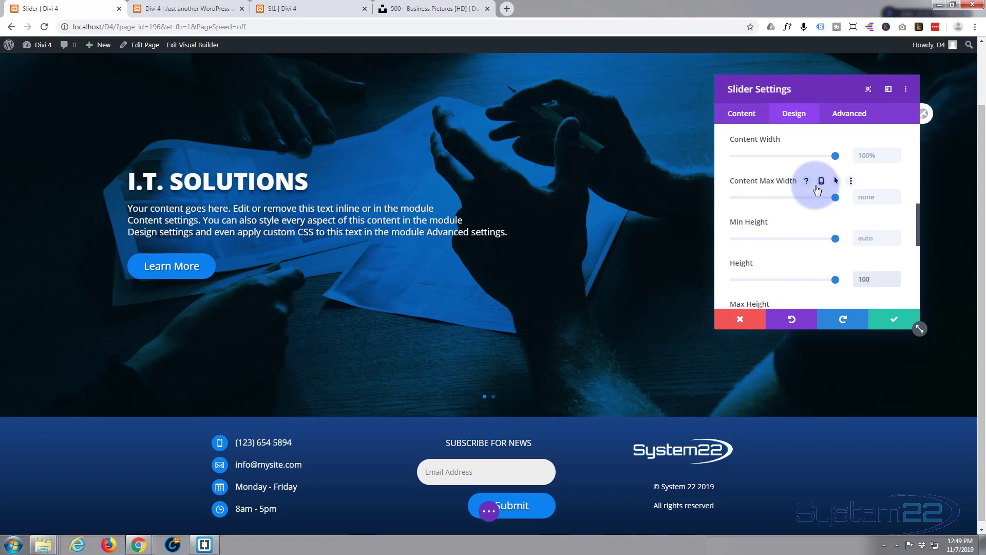
pyautogui.write('vh')
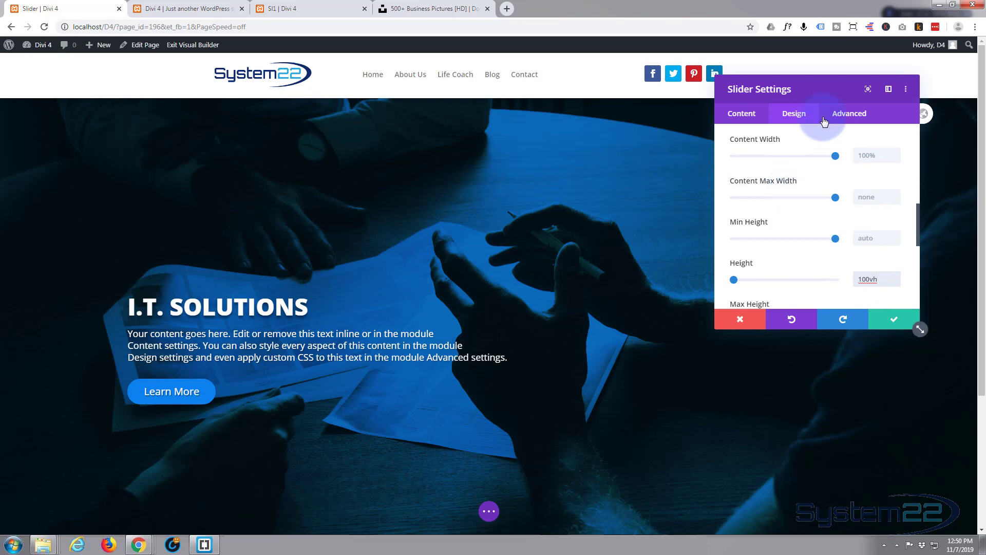
# Step: Dock and undock the slider settings window, and place it over the right part of the slide to uncover the slide text
pyautogui.moveTo(819, 89); pyautogui.dragTo(984, 92)
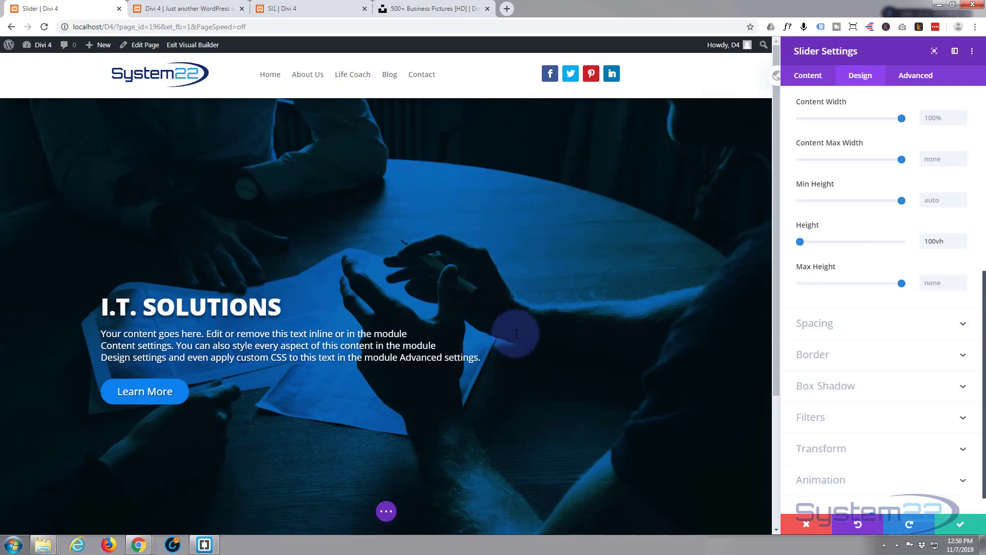
pyautogui.click(955, 53)
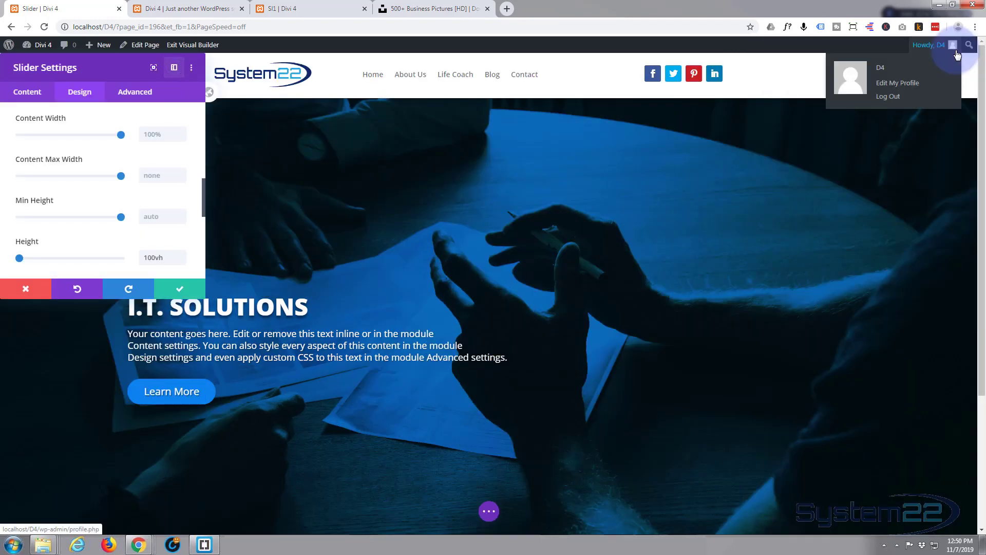
pyautogui.moveTo(107, 65); pyautogui.dragTo(877, 100)
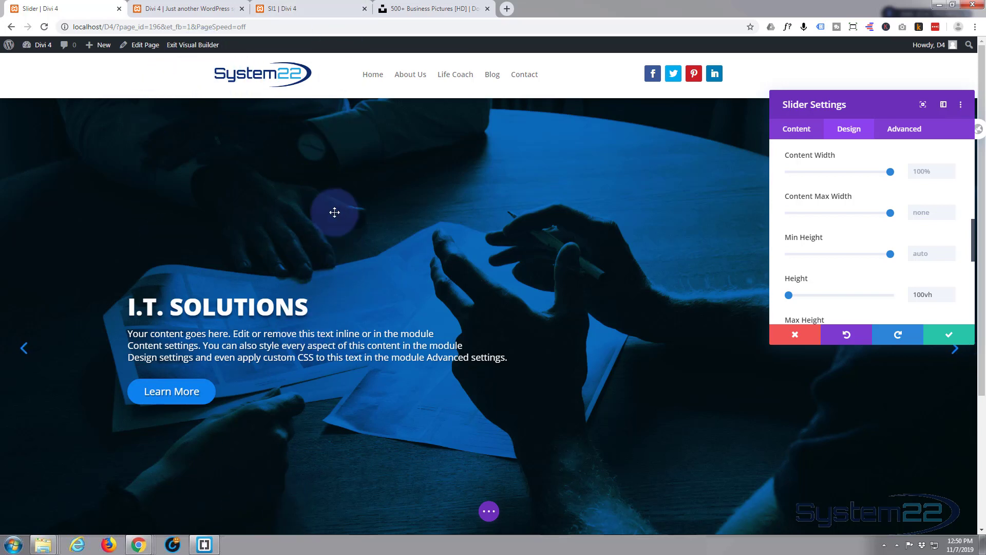
# Step: Examine how the full-height slider fits on the page, from the header to the footer
pyautogui.scroll(-1, 334, 185)
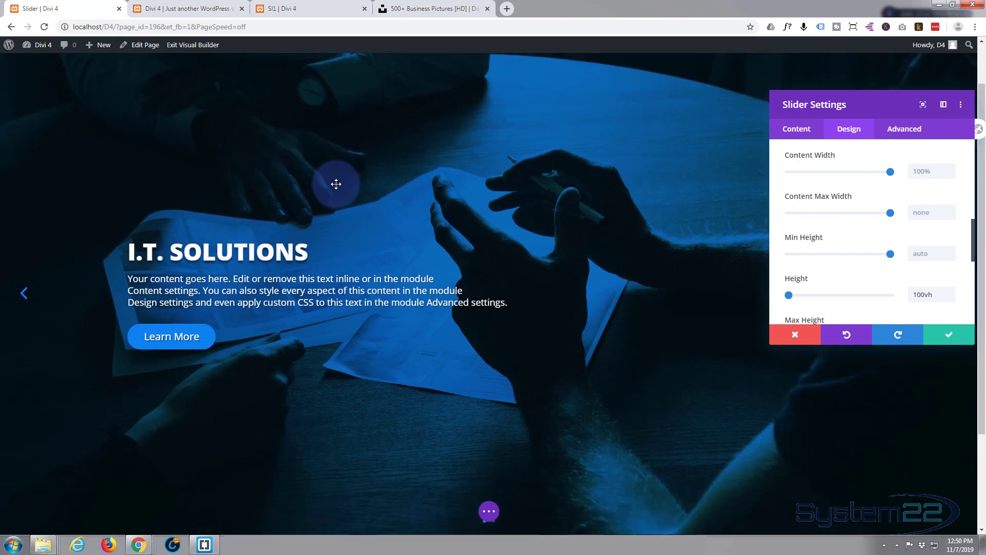
pyautogui.scroll(-2, 335, 183)
pyautogui.scroll(2, 339, 183)
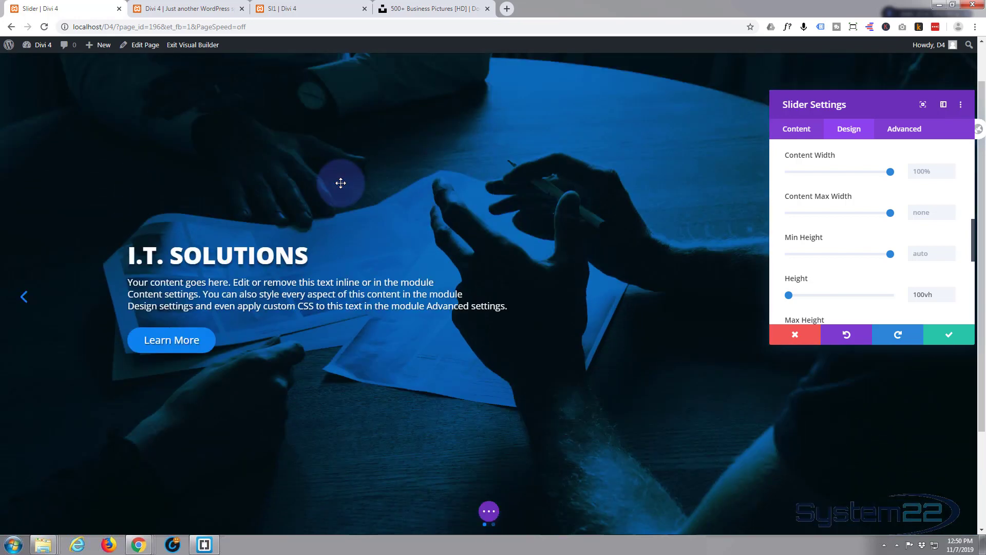
pyautogui.scroll(1, 341, 182)
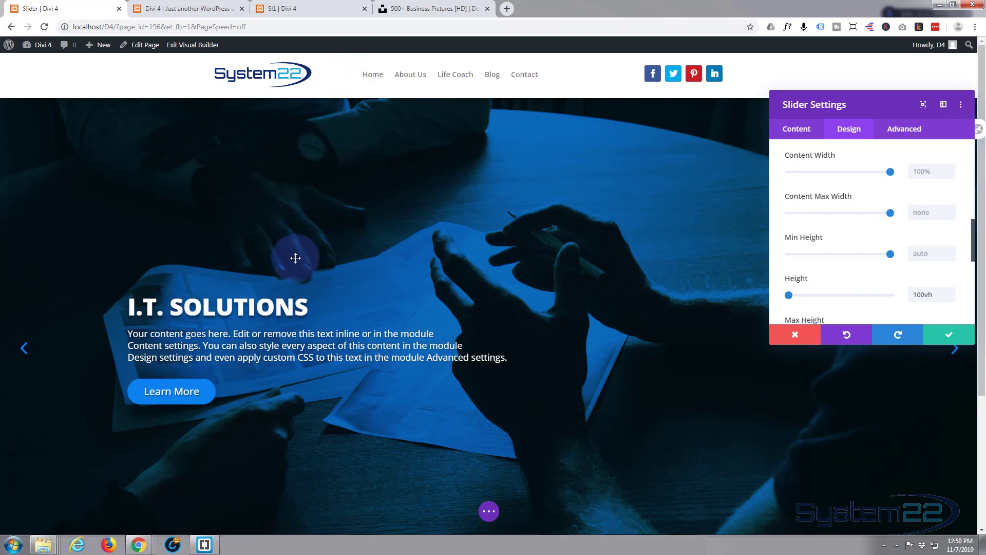
pyautogui.scroll(-1, 302, 239)
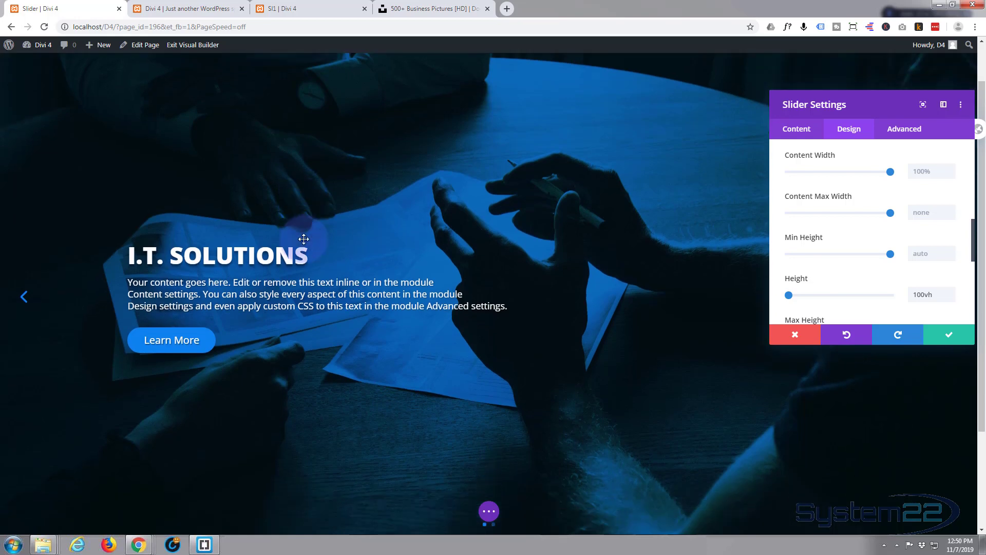
pyautogui.scroll(-1, 305, 239)
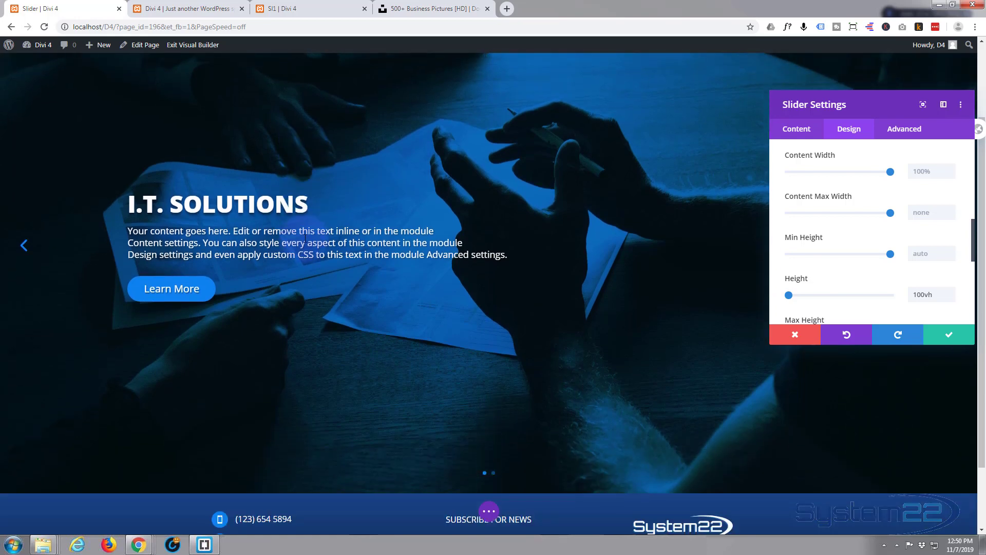
pyautogui.scroll(2, 307, 239)
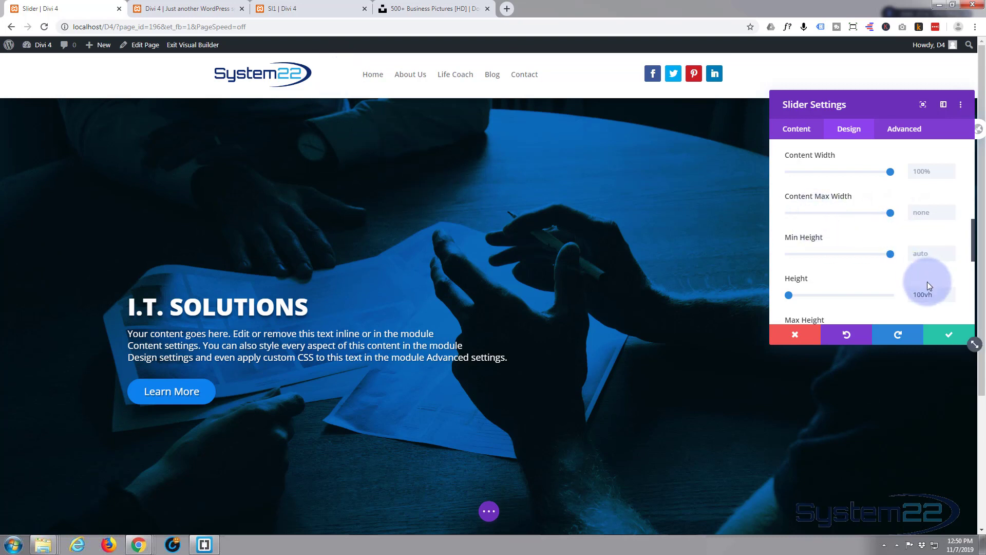
# Step: Reduce the slider's height, trying 90vh and 87vh and settling on 88vh
pyautogui.moveTo(917, 295); pyautogui.dragTo(924, 294)
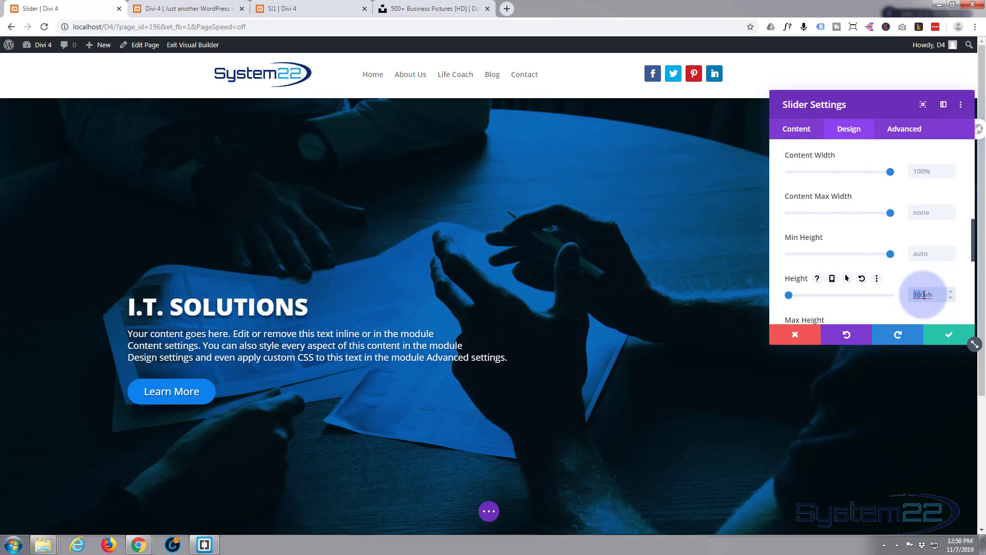
pyautogui.write('90')
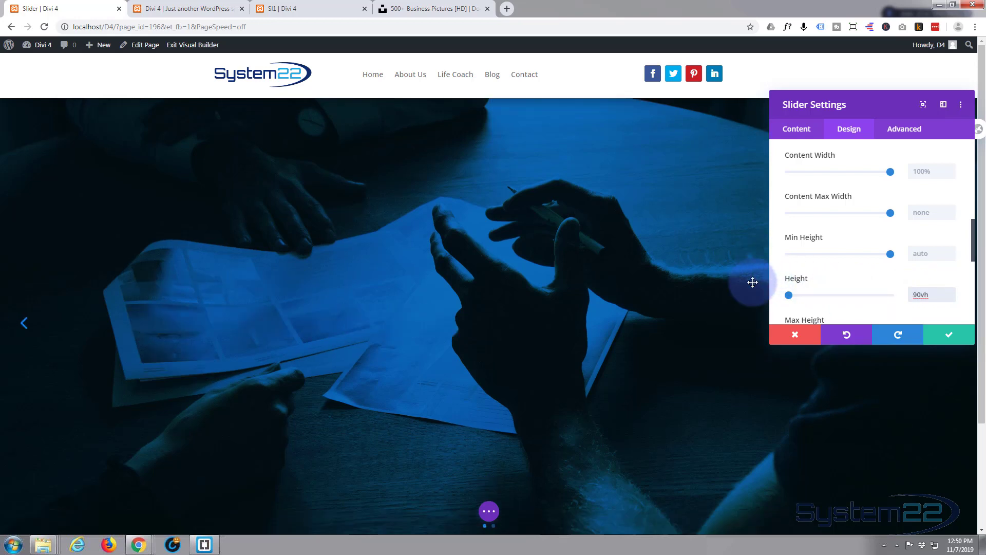
pyautogui.scroll(-1, 695, 270)
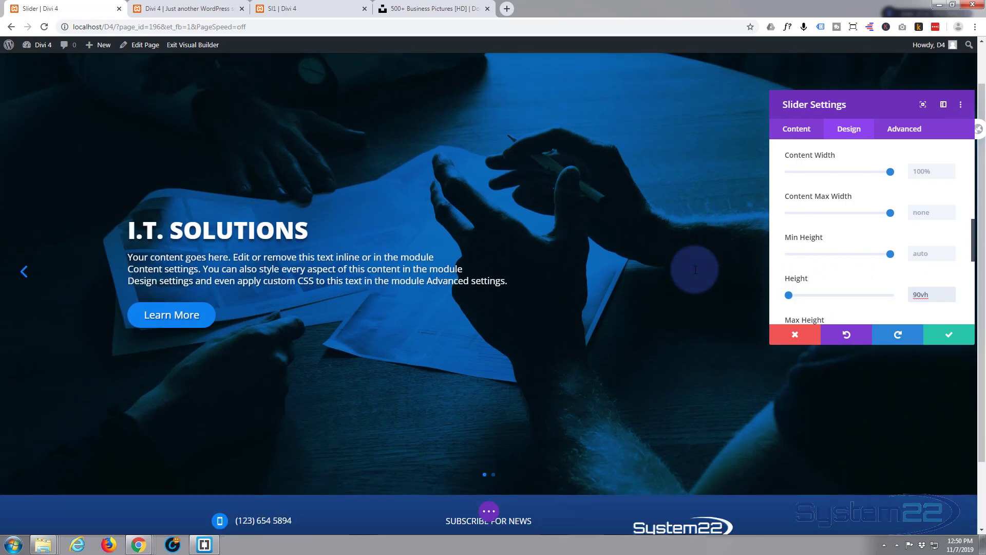
pyautogui.scroll(1, 695, 269)
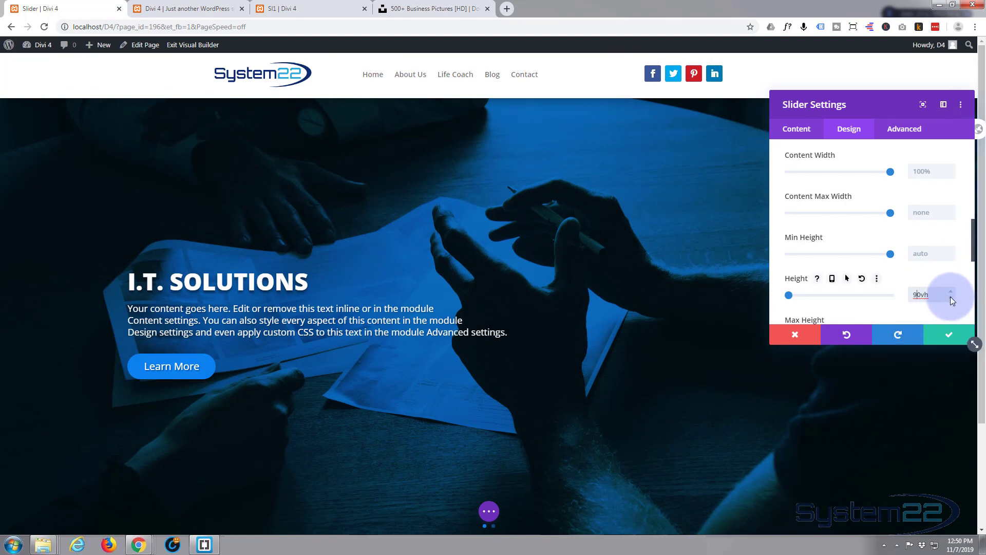
pyautogui.click(950, 297)
pyautogui.click(950, 297)
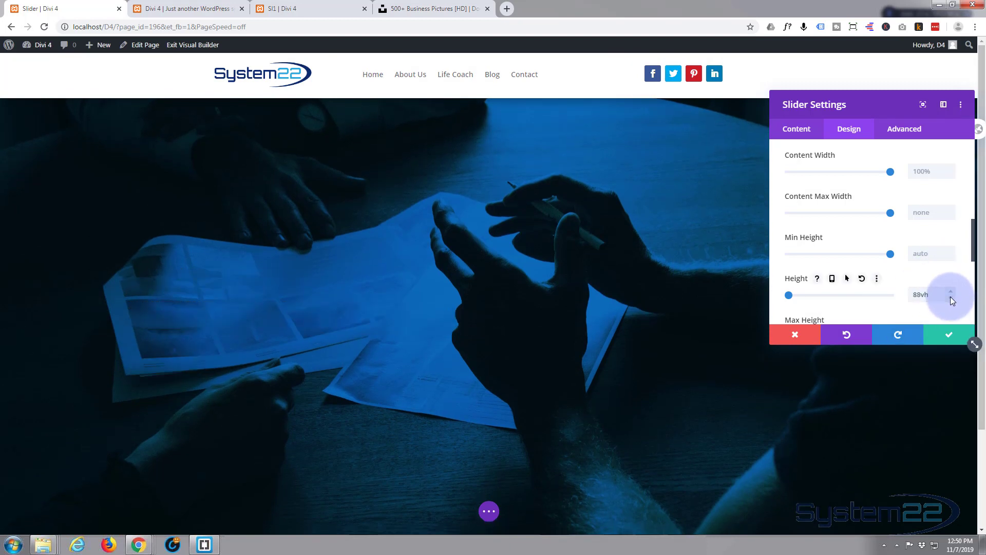
pyautogui.click(950, 297)
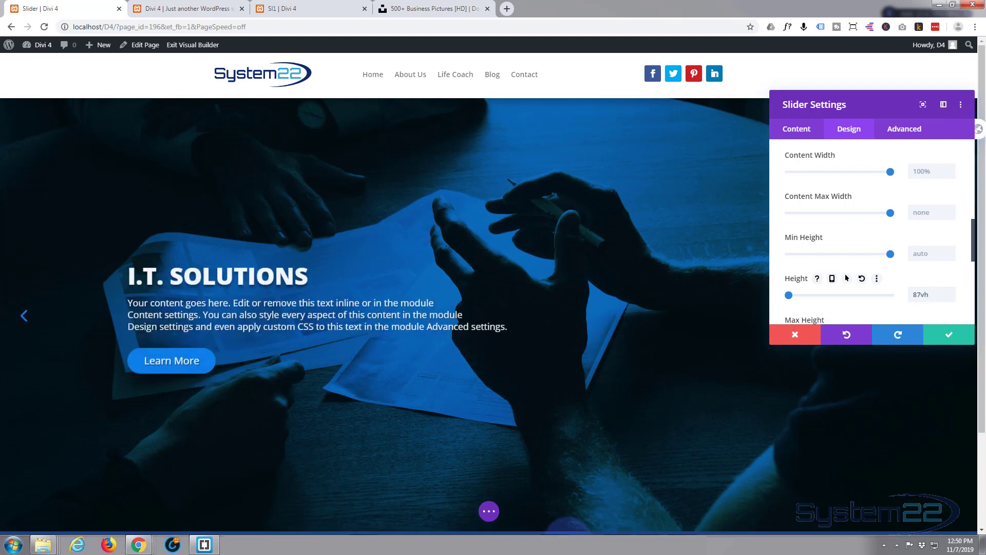
pyautogui.click(951, 292)
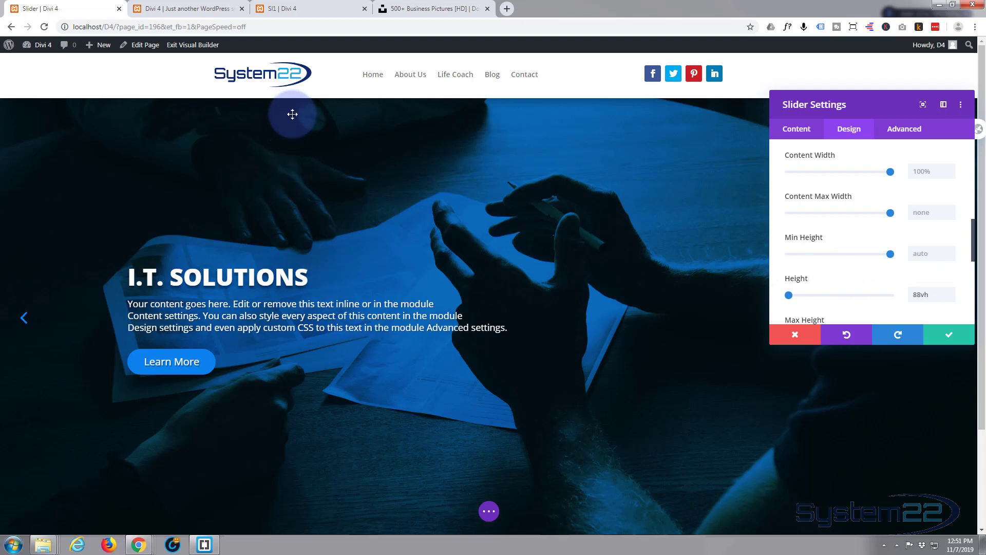
# Step: Preview the slider in the tablet and phone views, and return to the desktop view
pyautogui.click(488, 513)
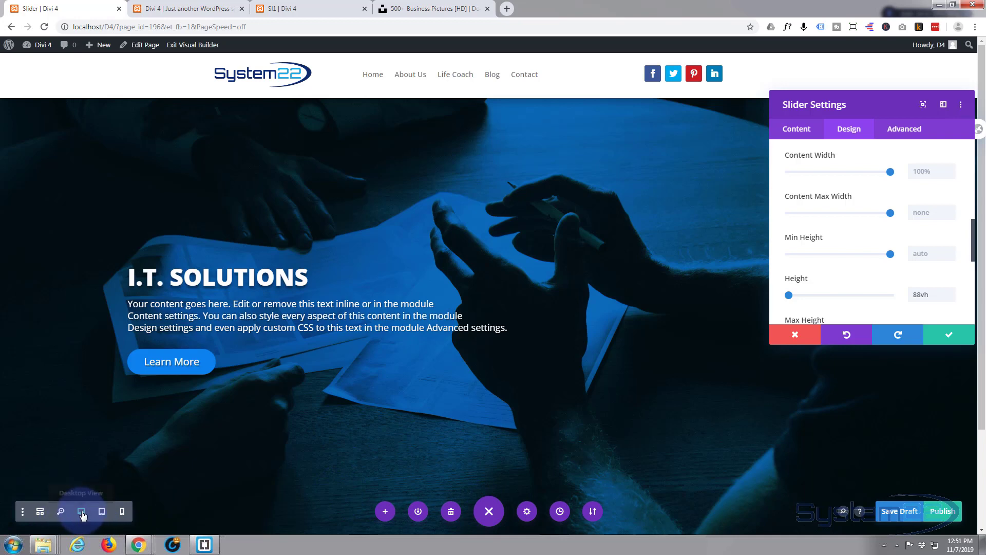
pyautogui.click(102, 511)
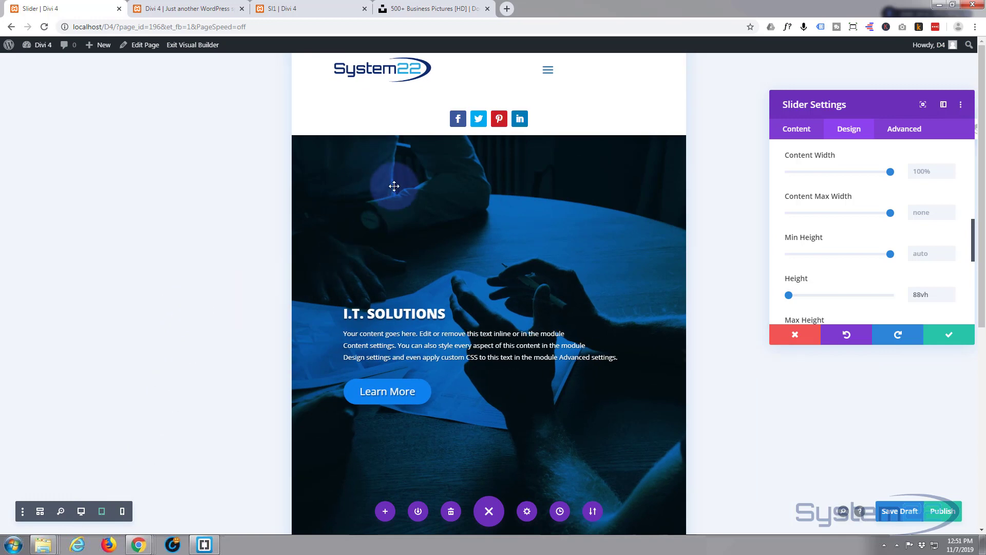
pyautogui.scroll(-2, 279, 279)
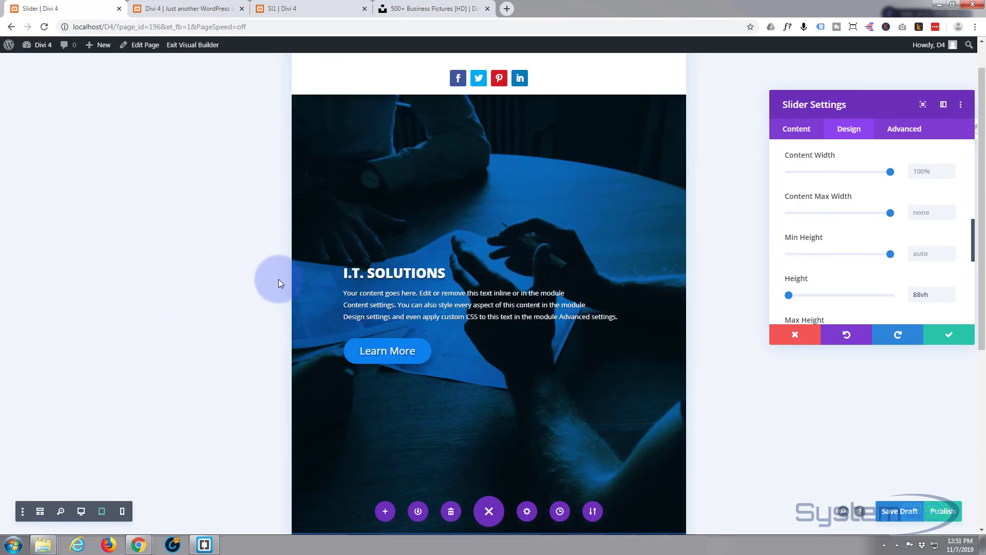
pyautogui.scroll(2, 278, 278)
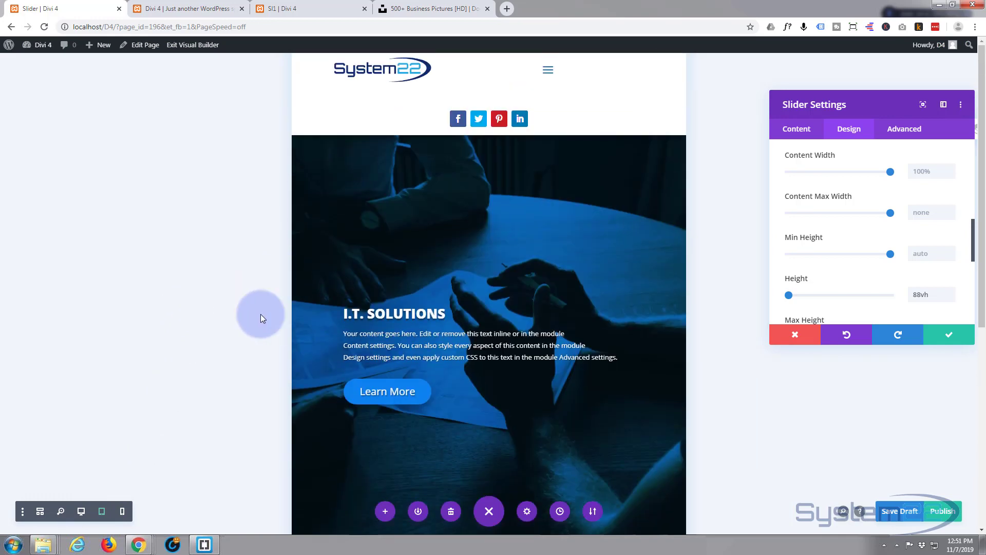
pyautogui.click(123, 513)
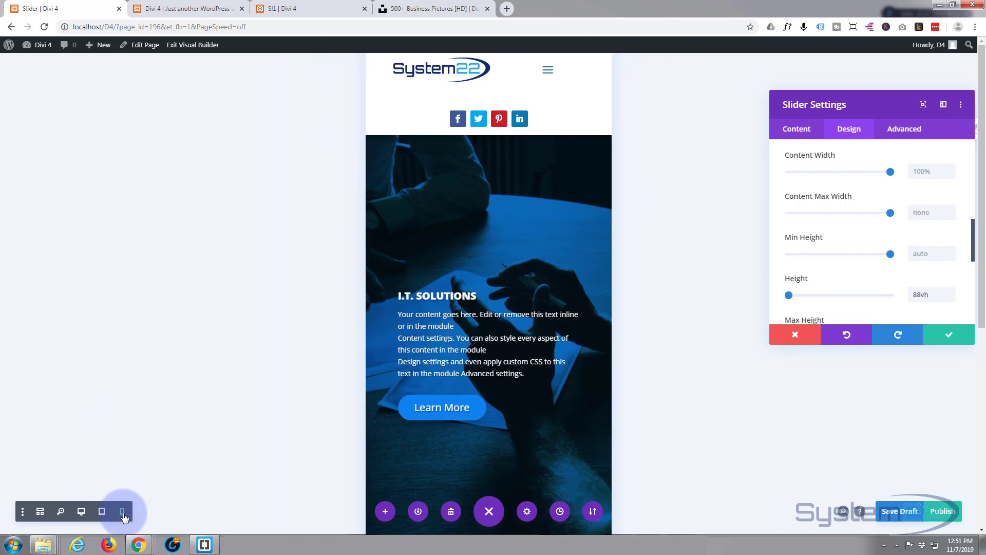
pyautogui.click(393, 510)
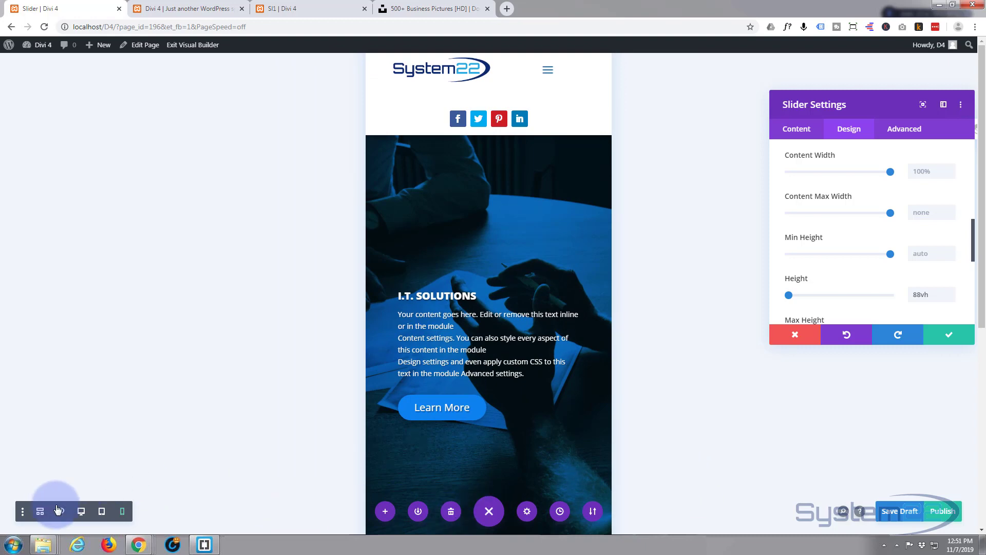
pyautogui.click(81, 512)
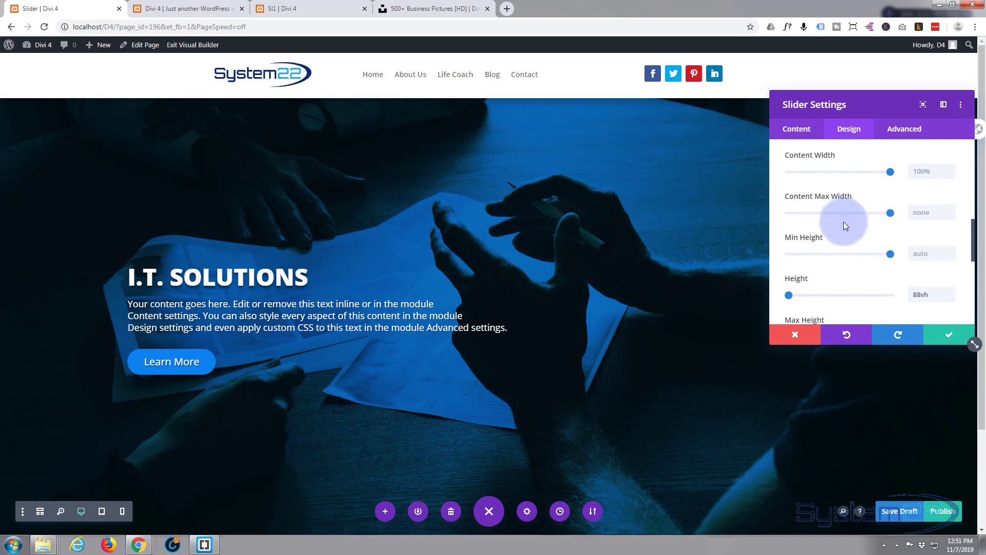
# Step: Open the settings of the second slide, "Your Title Goes Here", and look over the slide on the page
pyautogui.click(796, 132)
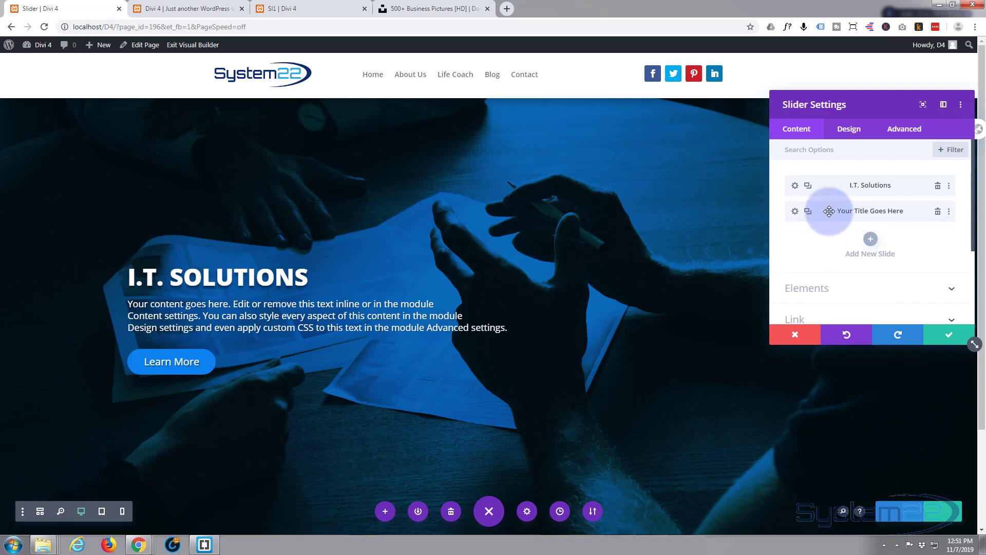
pyautogui.click(795, 212)
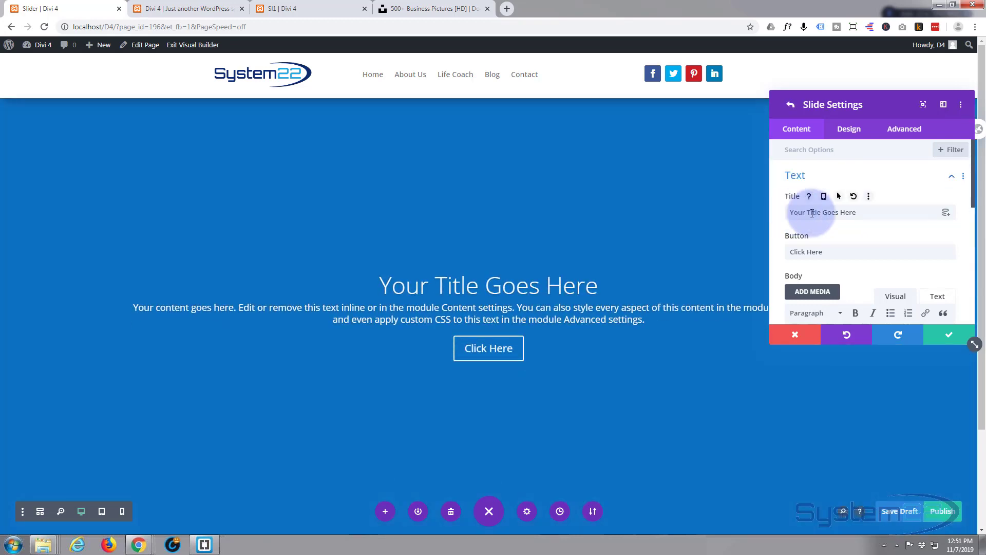
pyautogui.scroll(-2, 335, 255)
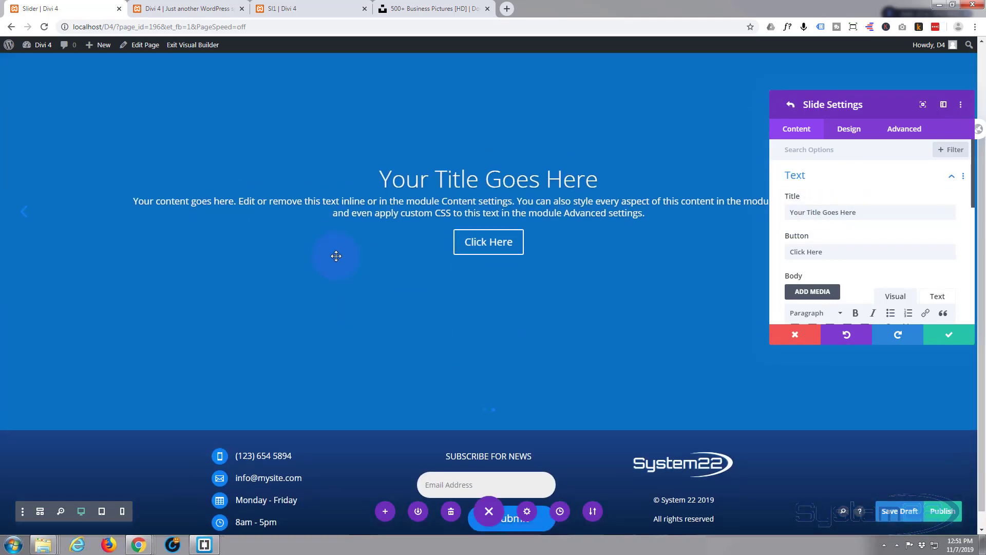
pyautogui.scroll(2, 336, 255)
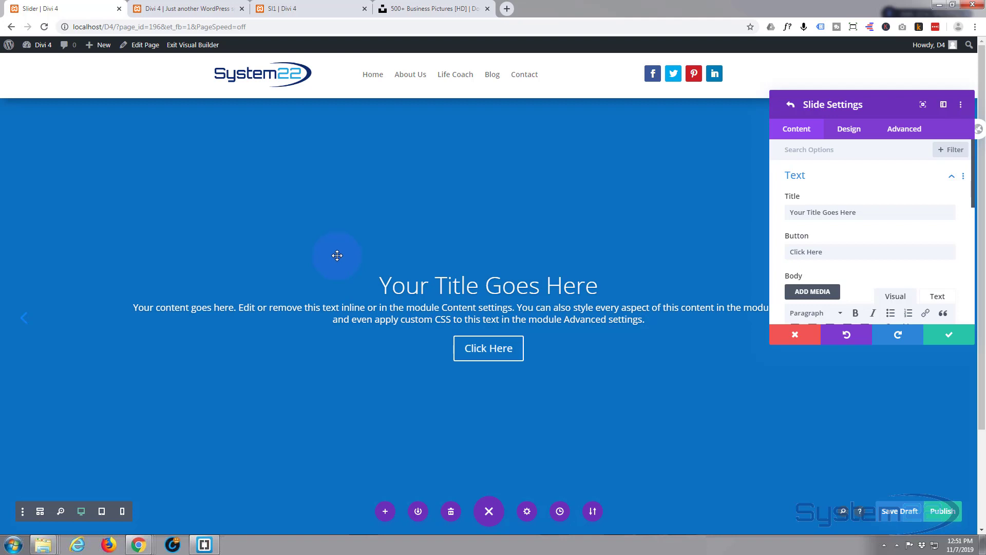
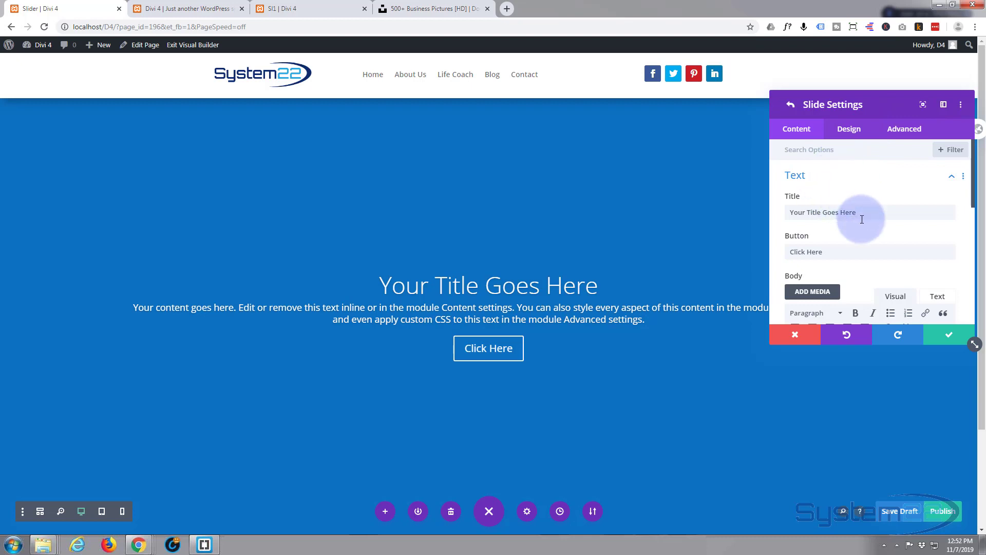
# Step: Set the second slide's title to "Networking Specialists" and its button text to "Get Connected"
pyautogui.moveTo(862, 215); pyautogui.dragTo(705, 176)
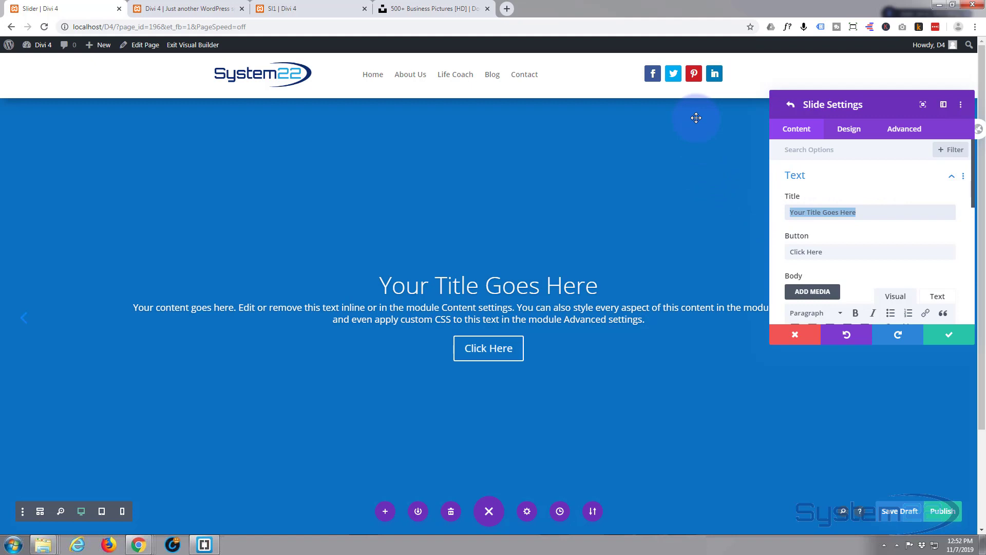
pyautogui.write('Net')
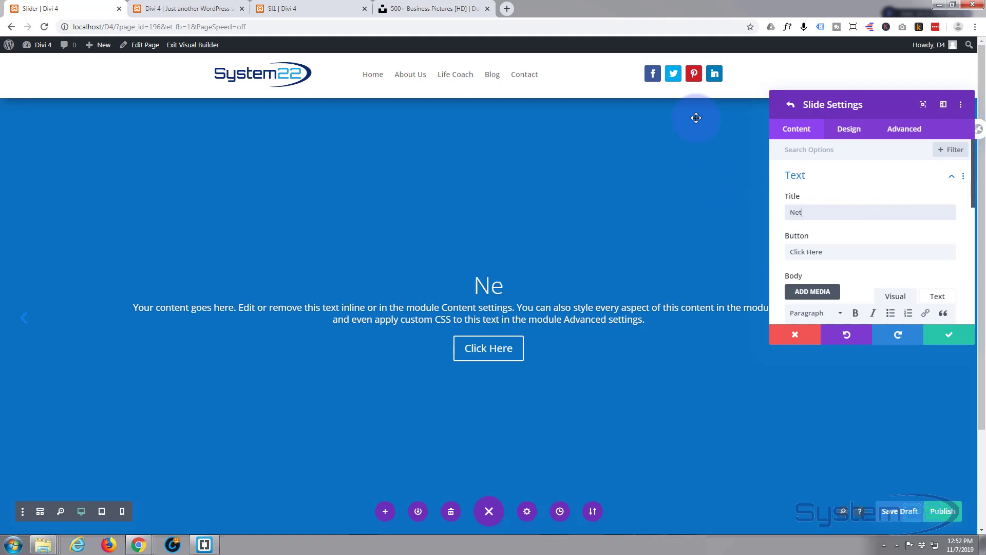
pyautogui.write('working')
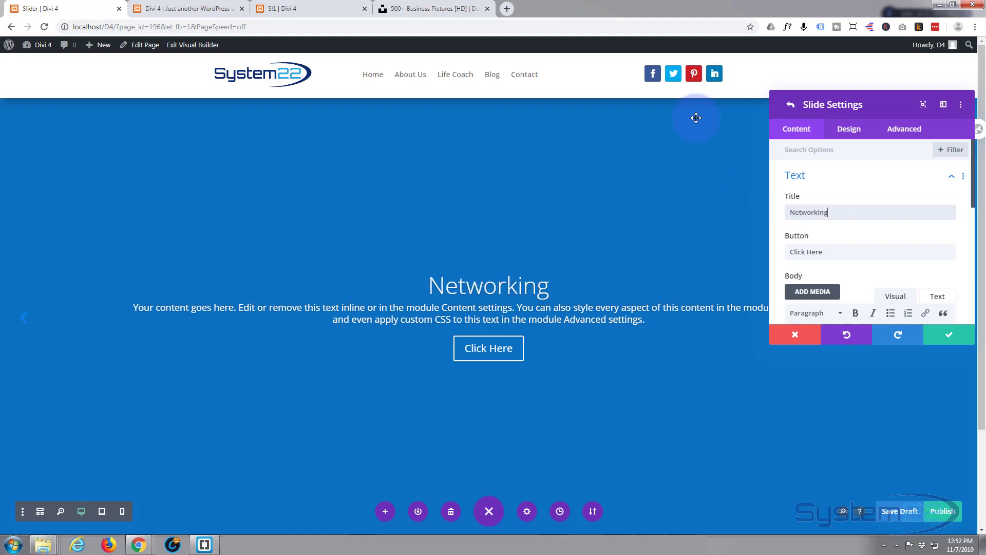
pyautogui.write(' Speci')
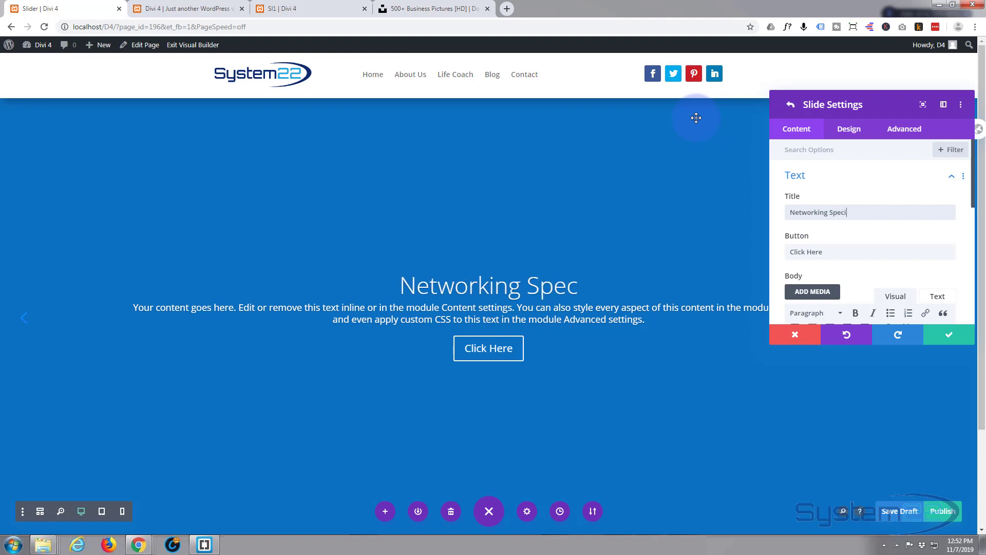
pyautogui.write('alists')
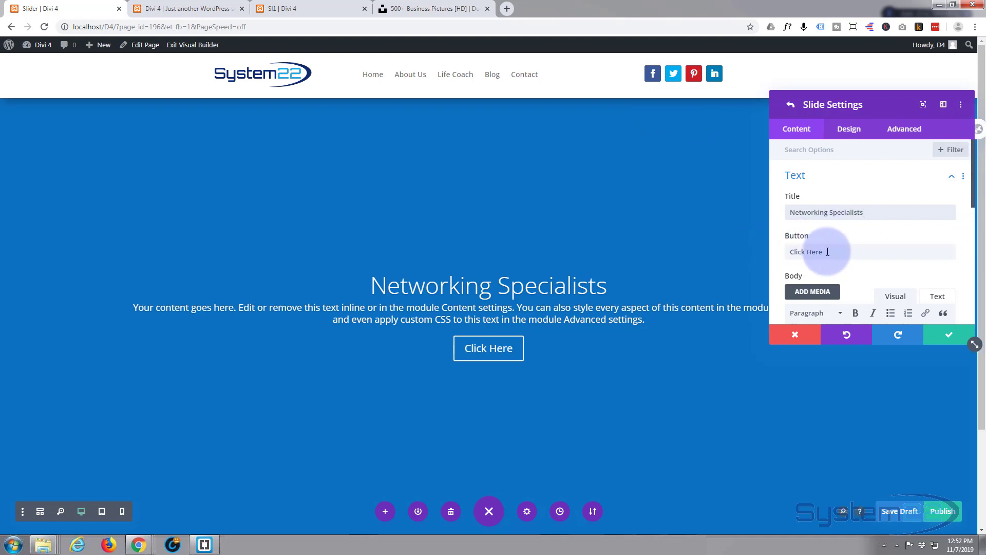
pyautogui.moveTo(825, 253); pyautogui.dragTo(784, 251)
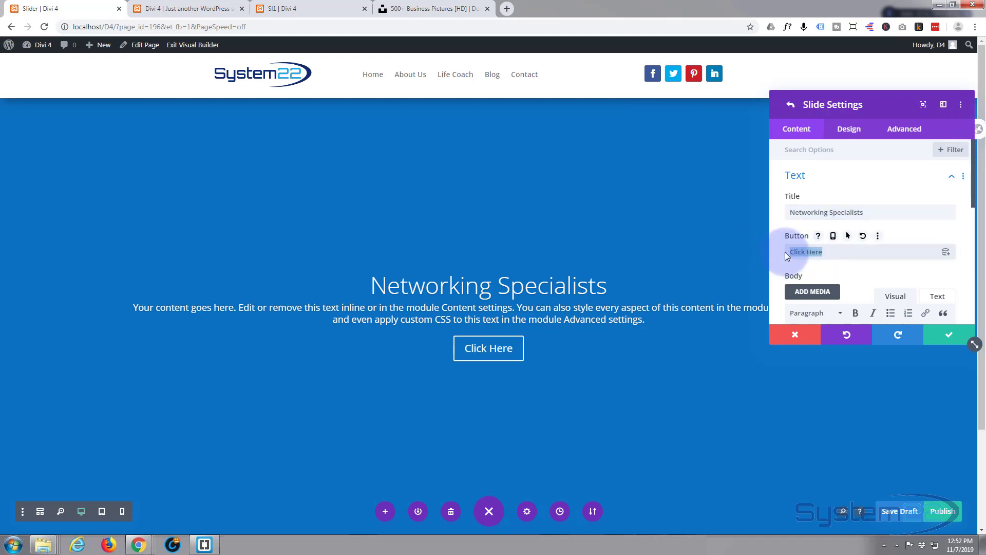
pyautogui.write('Get Connected')
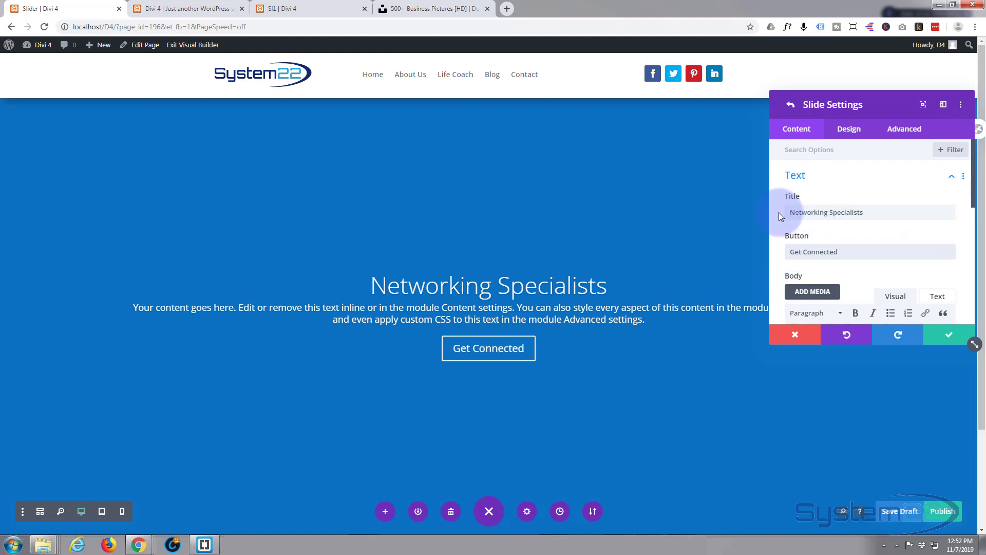
# Step: Split the slide's body text into three lines, breaking before "Content settings" and before "Design settings"
pyautogui.scroll(-3, 779, 211)
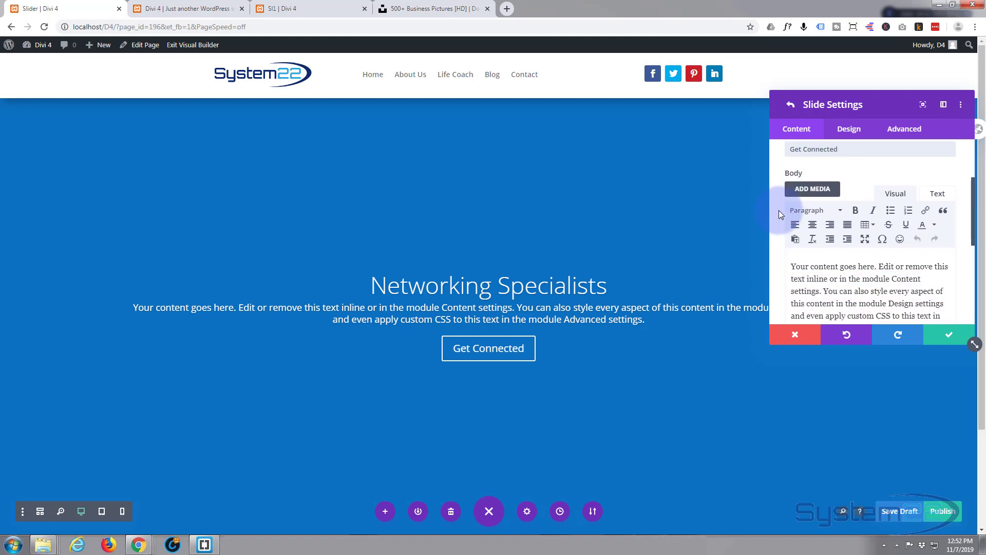
pyautogui.scroll(-1, 779, 211)
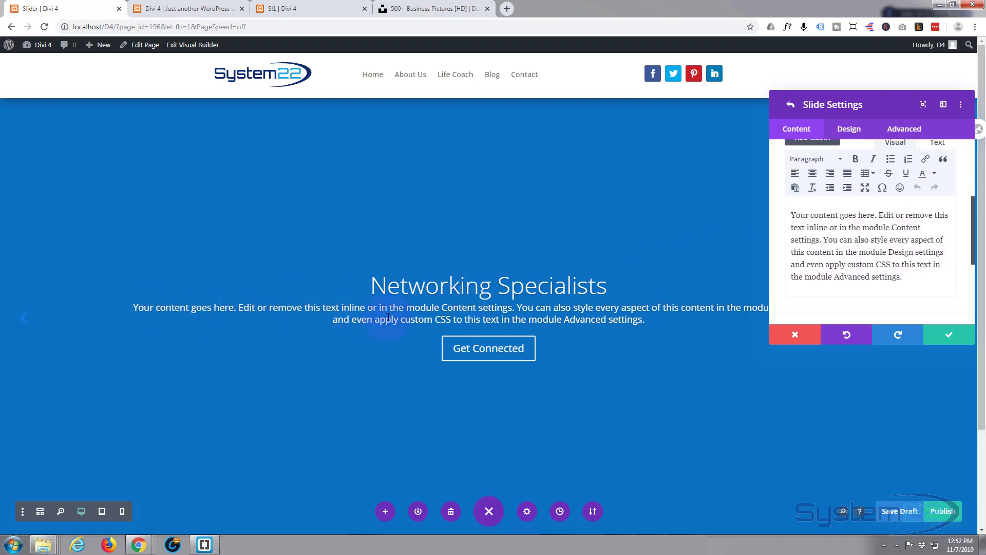
pyautogui.click(891, 227)
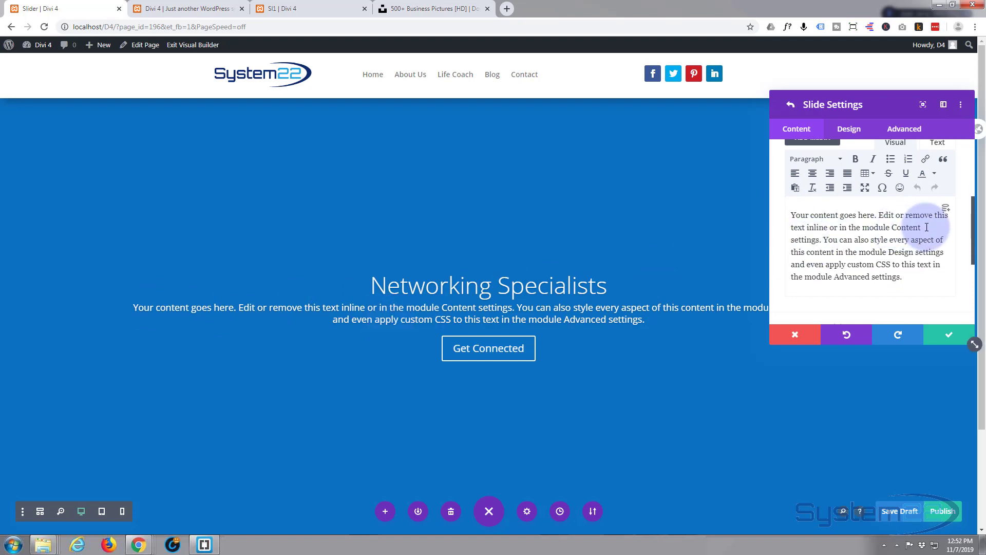
pyautogui.hotkey('shift', 'Return')
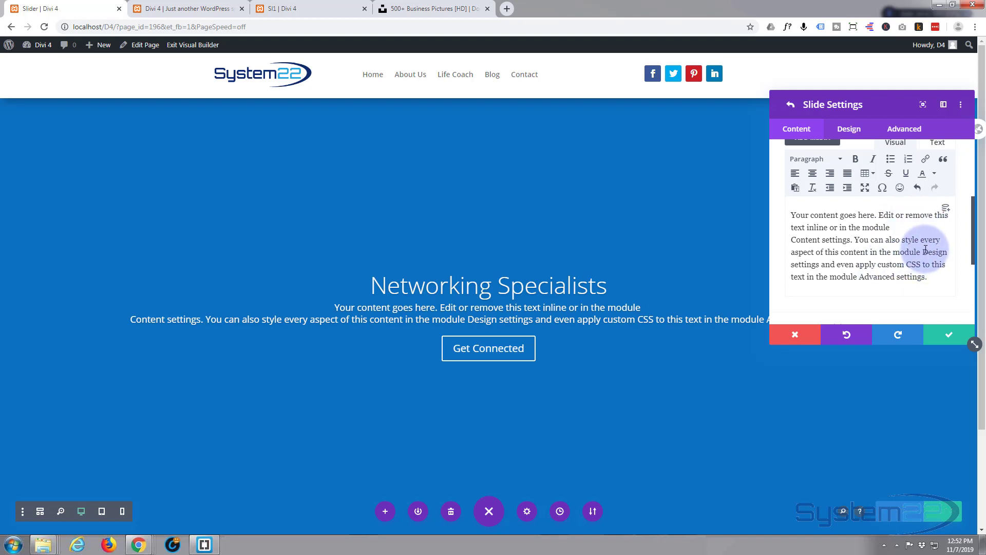
pyautogui.hotkey('shift', 'Return')
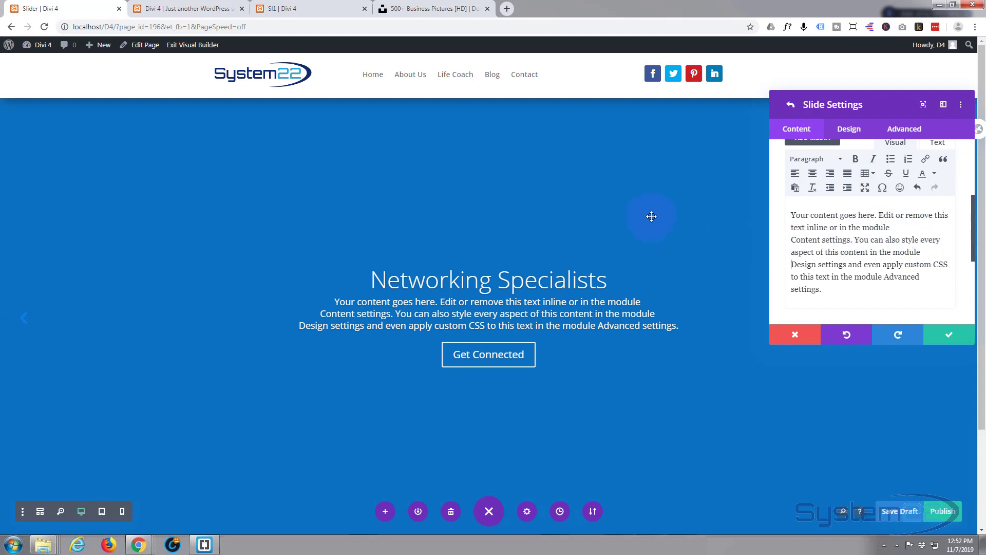
# Step: Set the second slide's background image to the media library photo of hands holding a glowing light bulb
pyautogui.scroll(-3, 783, 236)
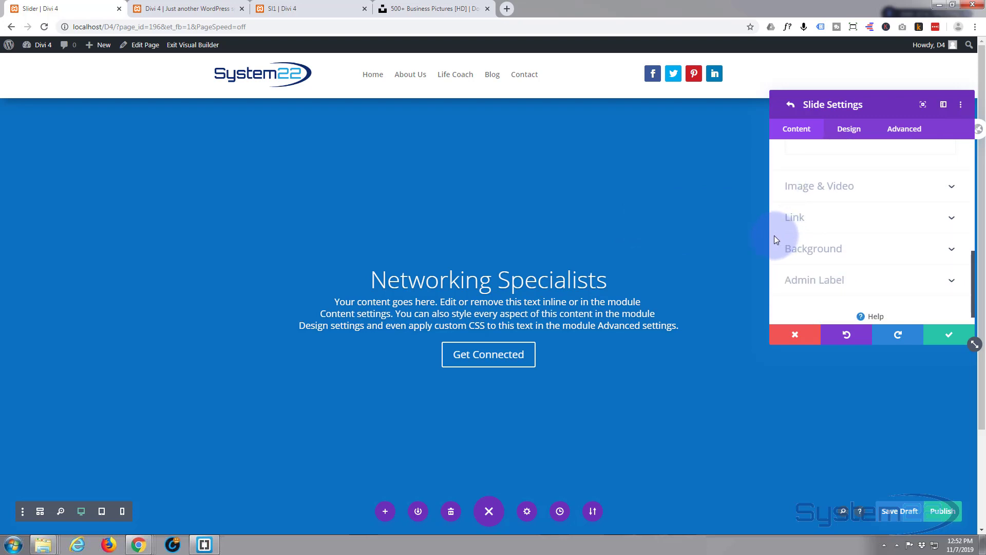
pyautogui.click(832, 251)
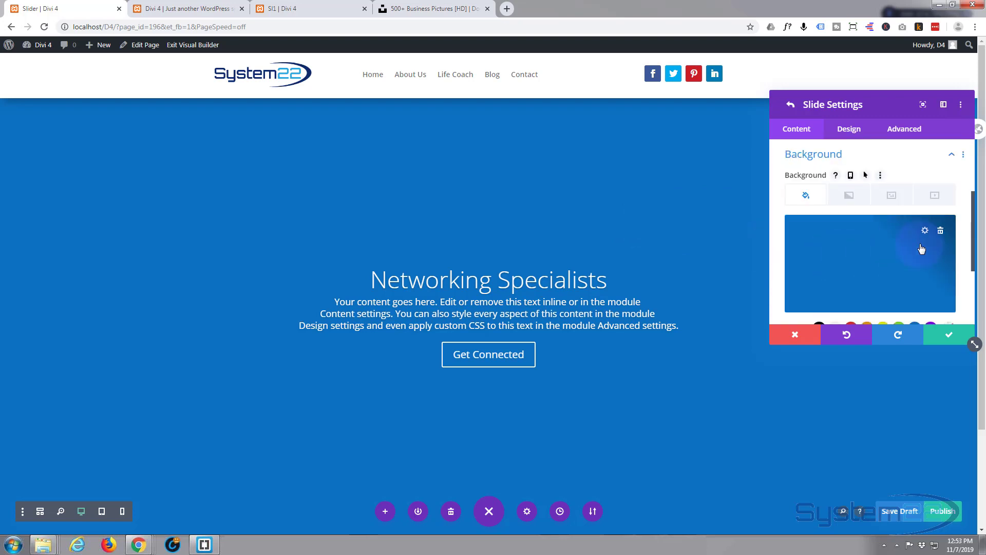
pyautogui.click(892, 197)
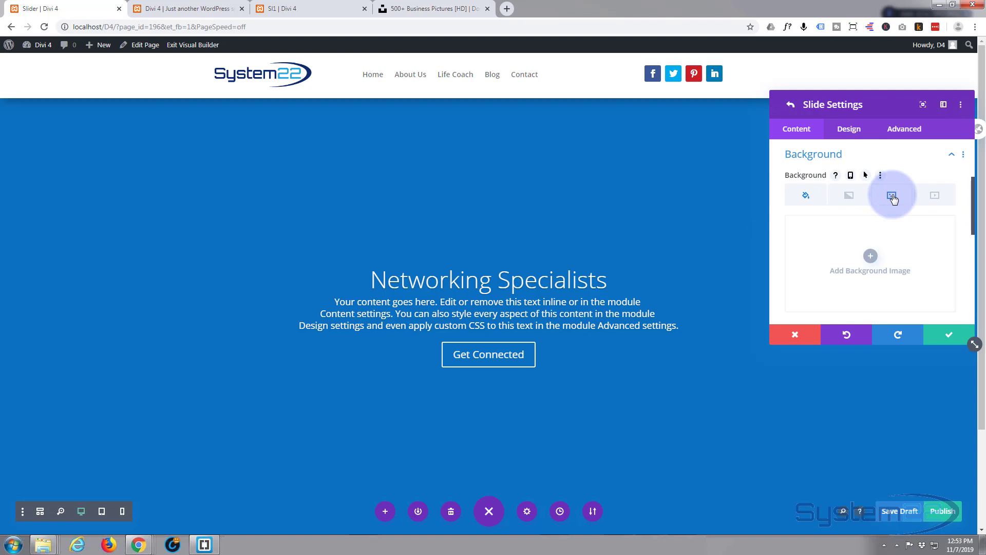
pyautogui.click(871, 257)
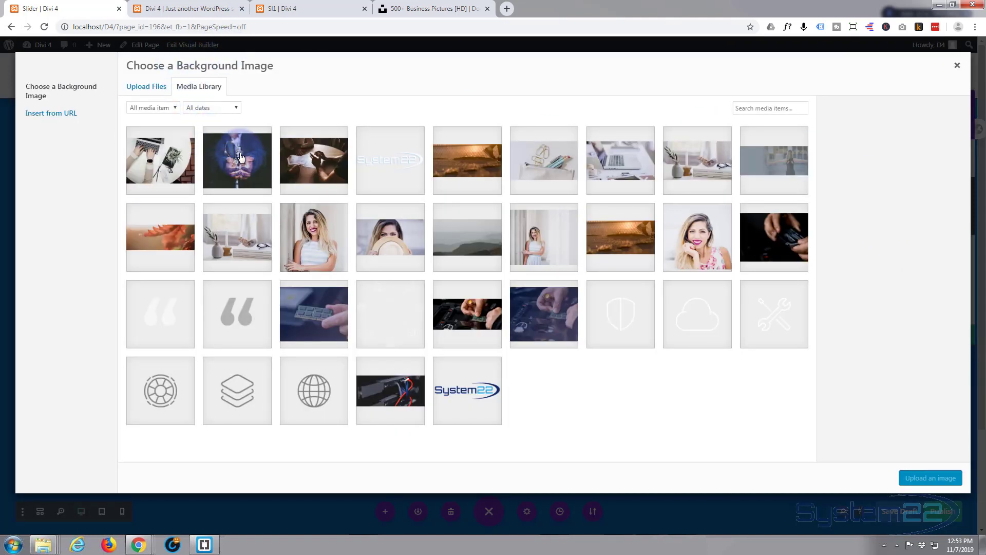
pyautogui.click(240, 157)
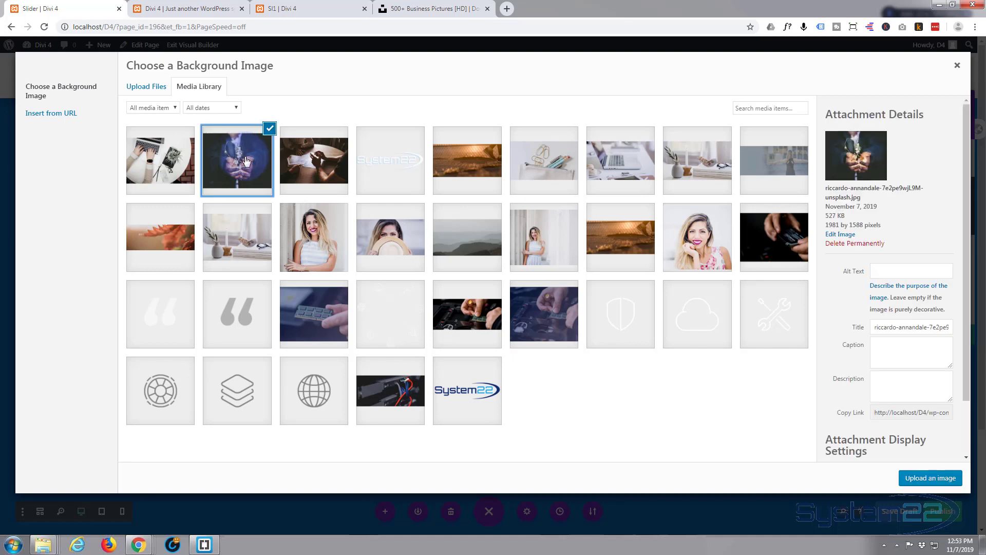
pyautogui.click(923, 483)
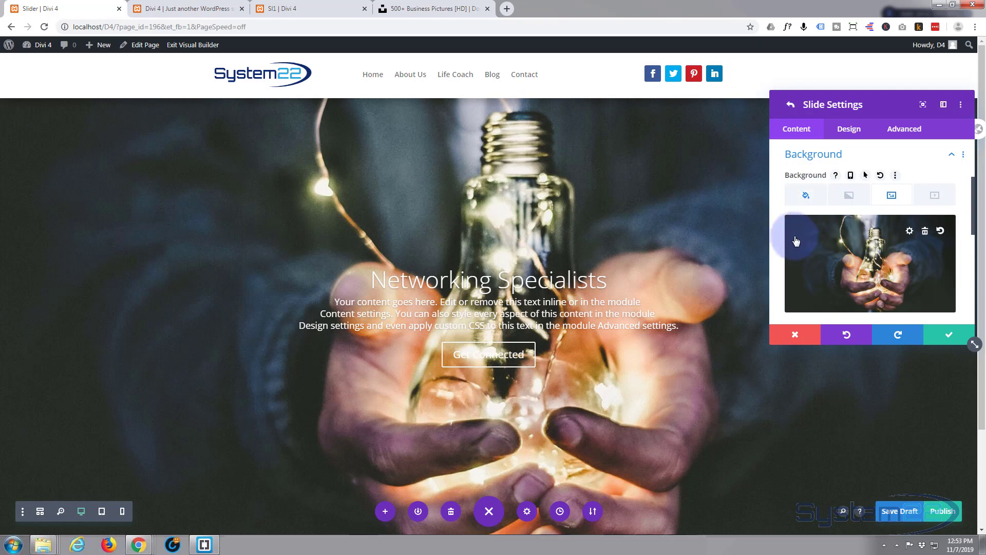
# Step: Enable the slide's background overlay and set its color to semi-transparent black, rgba(0,0,0,0.45)
pyautogui.scroll(-3, 781, 239)
pyautogui.scroll(-5, 781, 238)
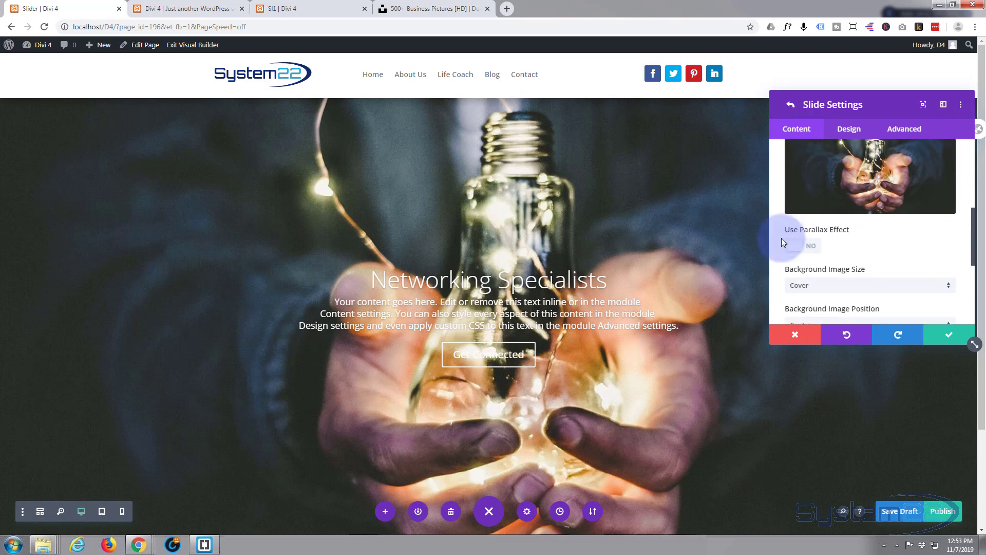
pyautogui.scroll(-2, 767, 221)
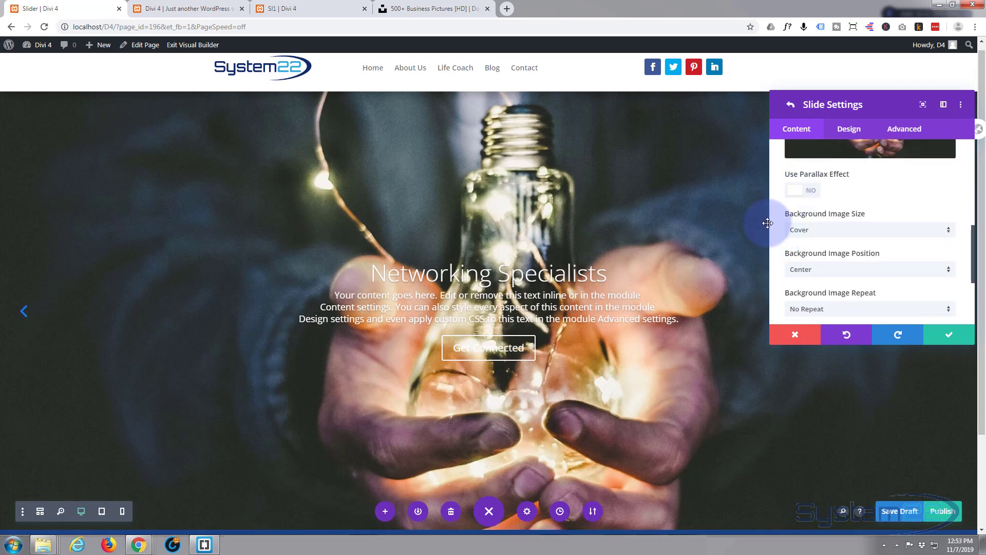
pyautogui.scroll(-3, 780, 253)
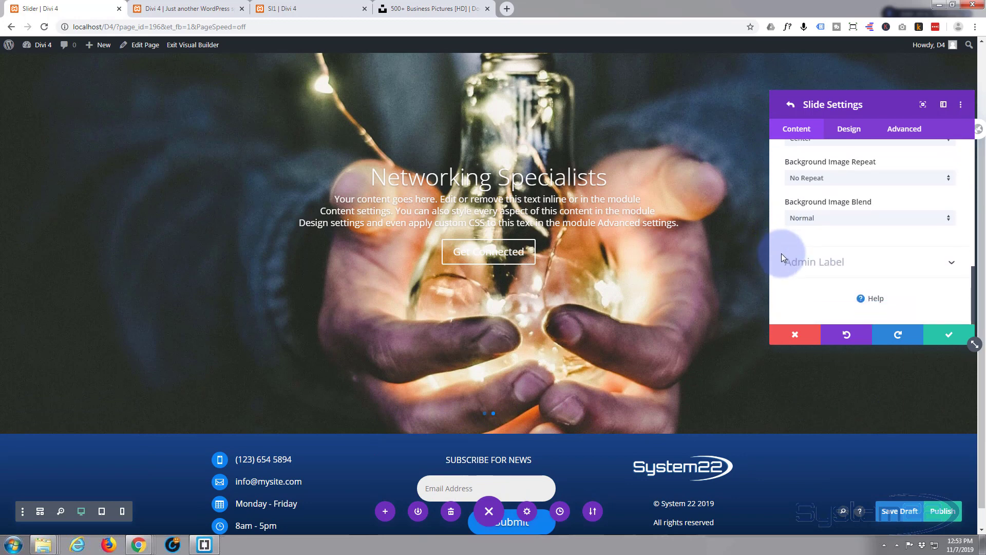
pyautogui.scroll(5, 785, 216)
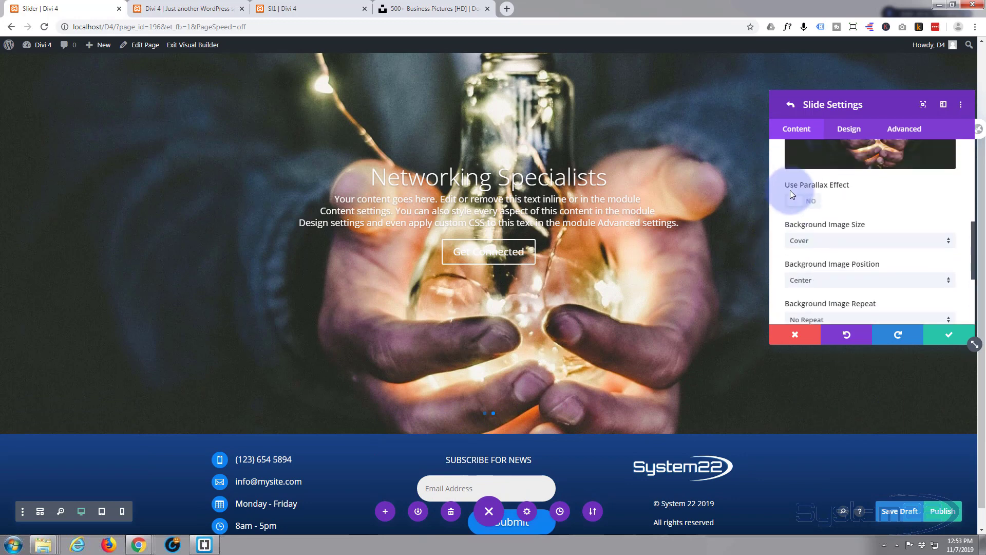
pyautogui.click(849, 130)
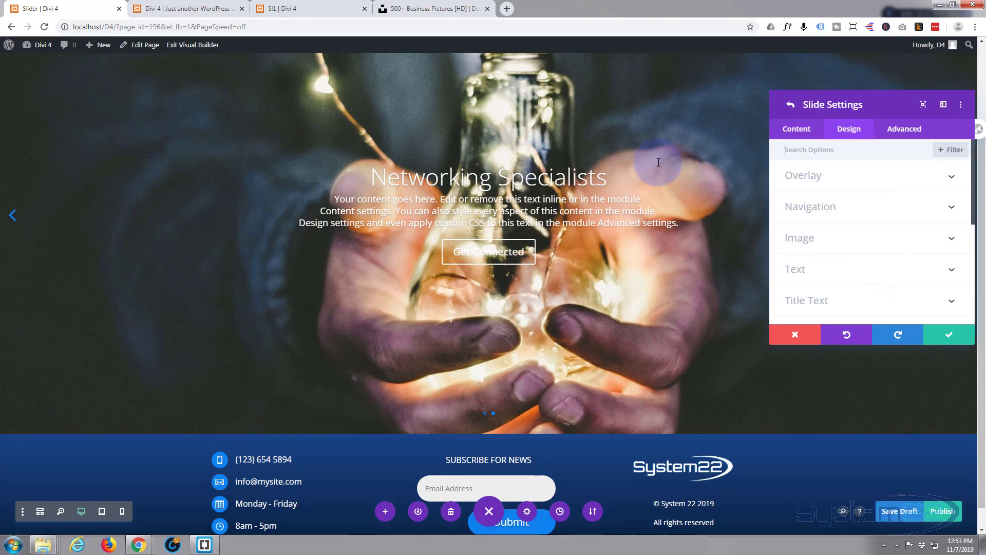
pyautogui.click(845, 176)
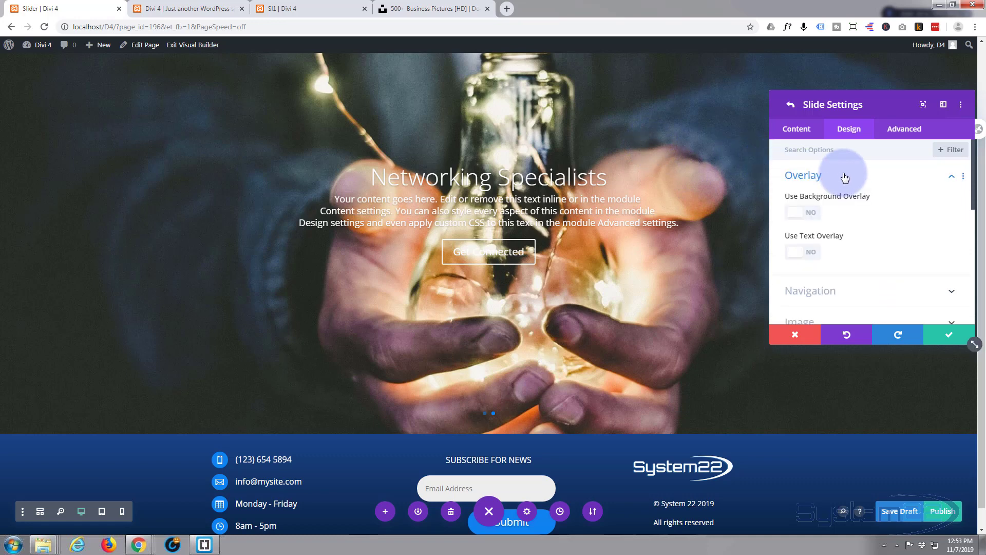
pyautogui.click(811, 213)
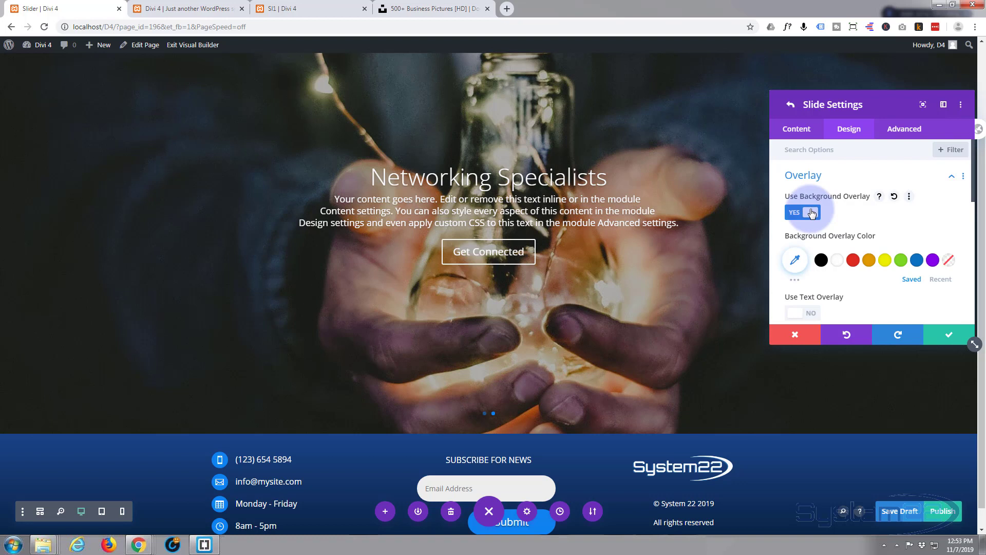
pyautogui.click(801, 267)
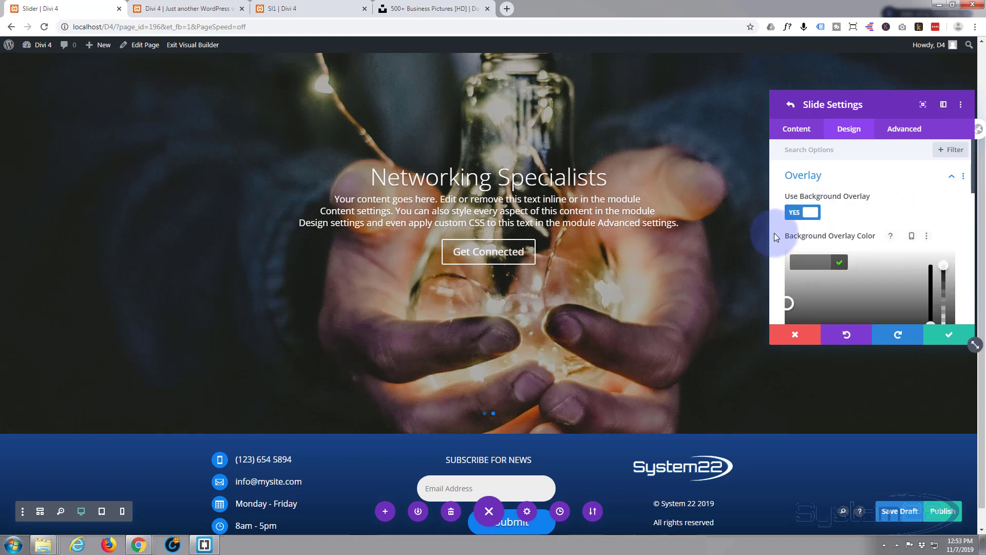
pyautogui.scroll(-1, 776, 237)
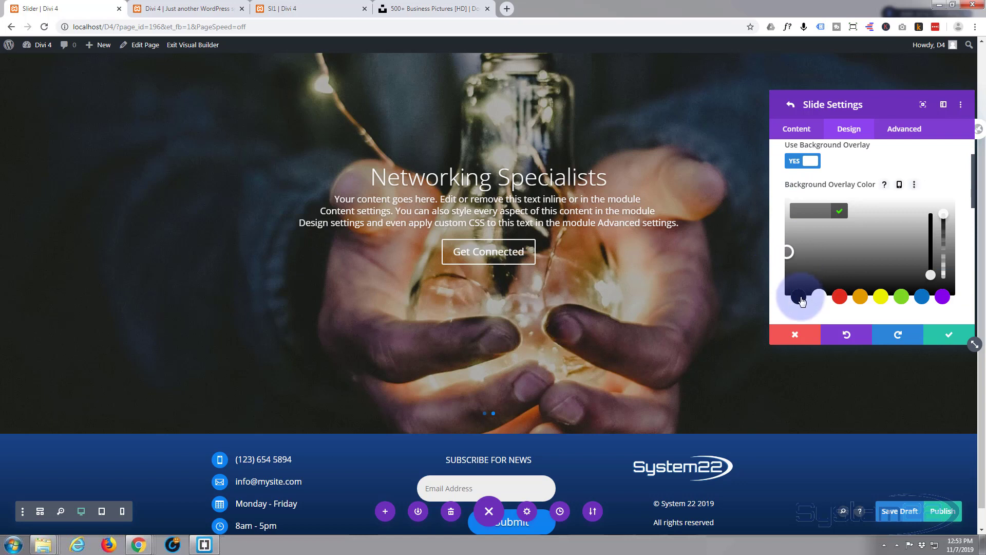
pyautogui.click(800, 298)
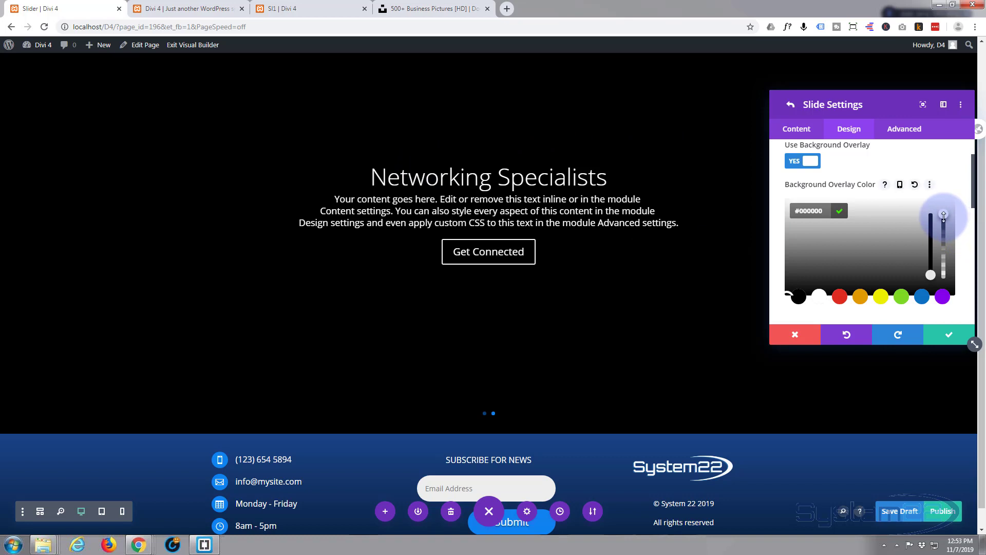
pyautogui.moveTo(943, 214); pyautogui.dragTo(945, 255)
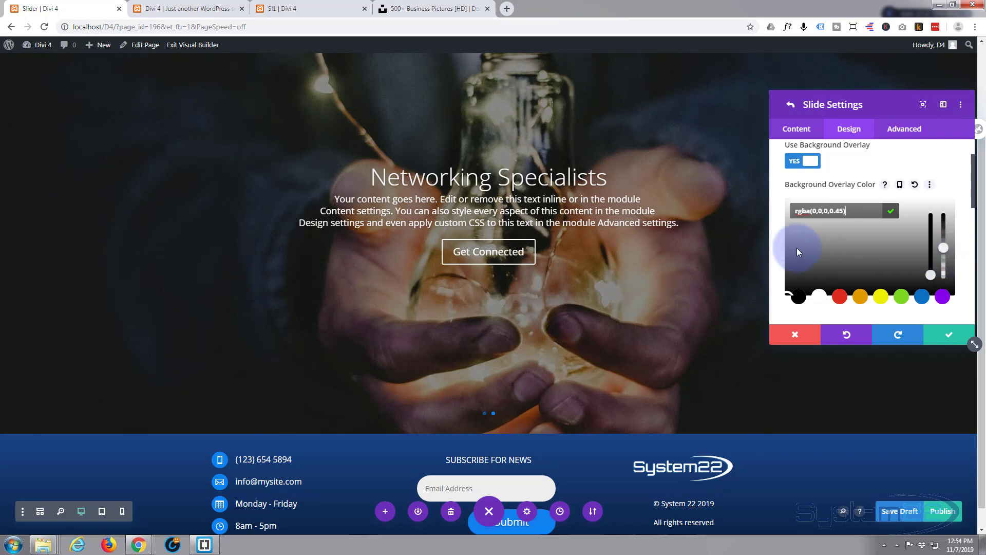
# Step: Set the slide title's font weight to Ultra Bold and its font style to uppercase
pyautogui.scroll(-3, 782, 245)
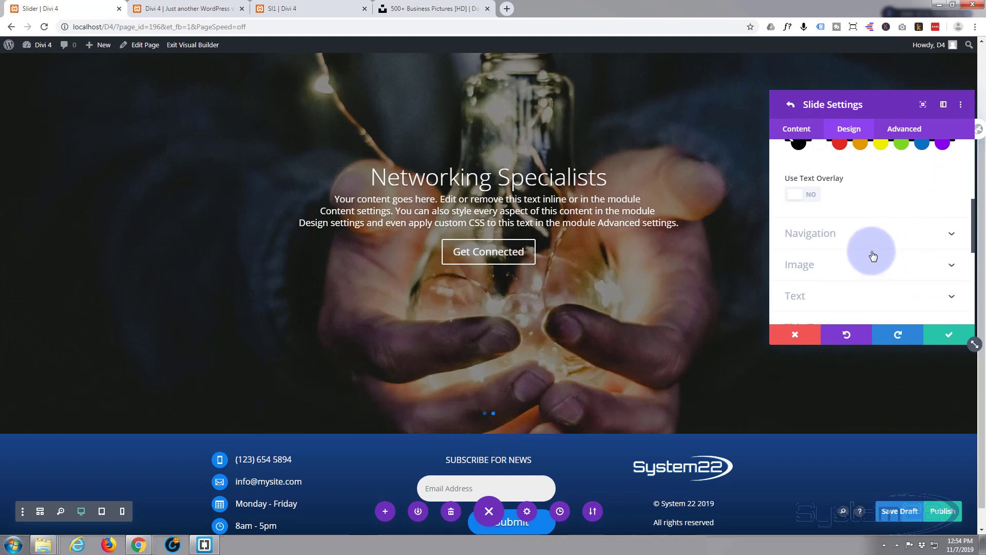
pyautogui.scroll(-1, 873, 256)
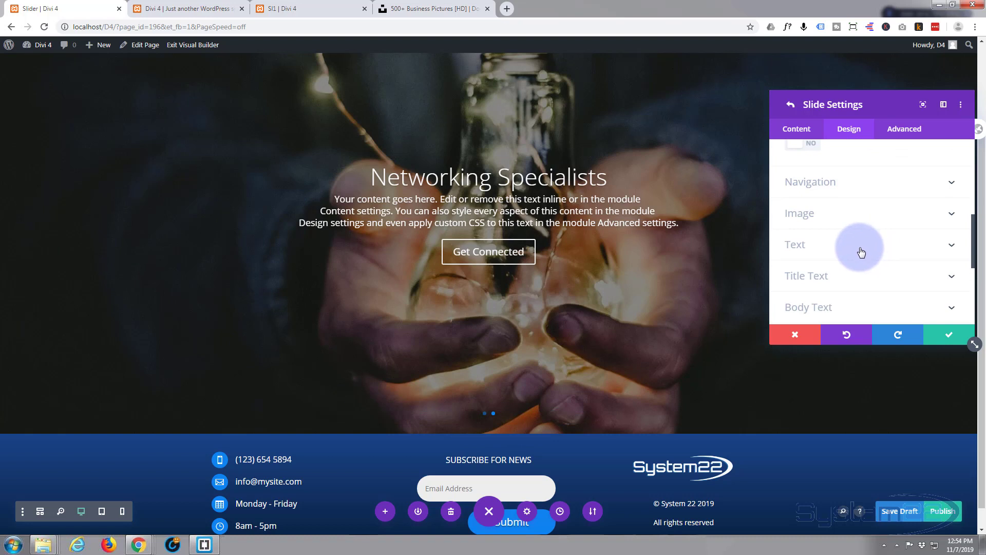
pyautogui.scroll(-1, 866, 249)
pyautogui.click(844, 229)
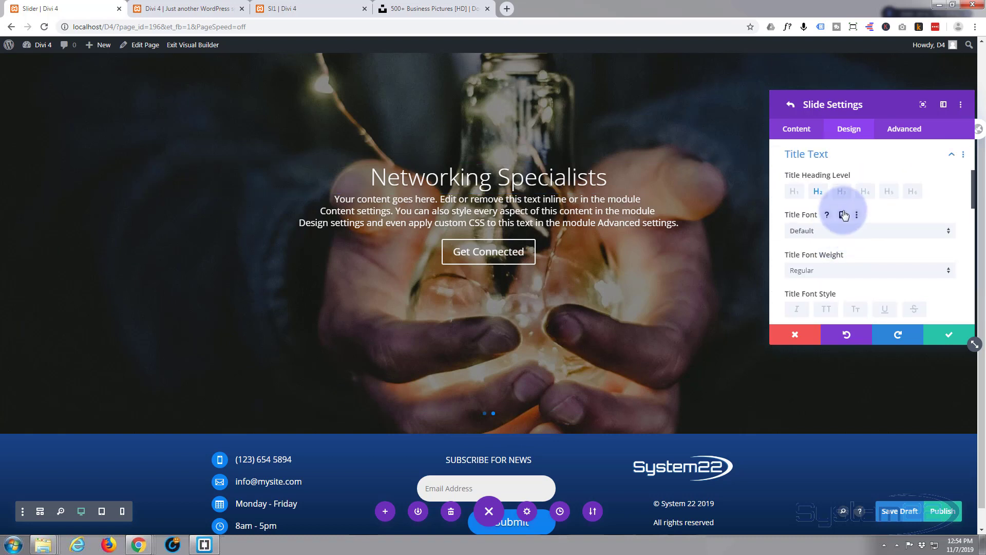
pyautogui.click(856, 269)
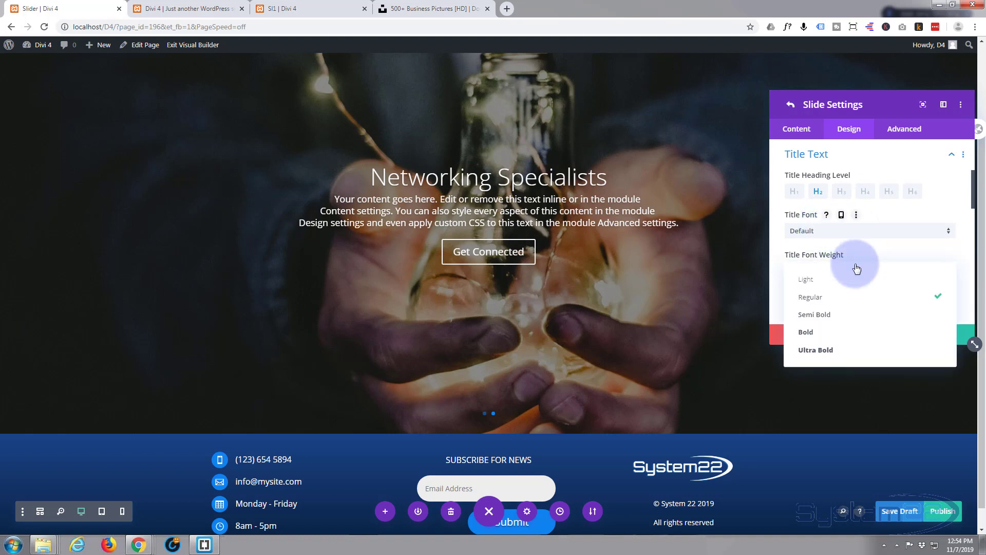
pyautogui.click(833, 352)
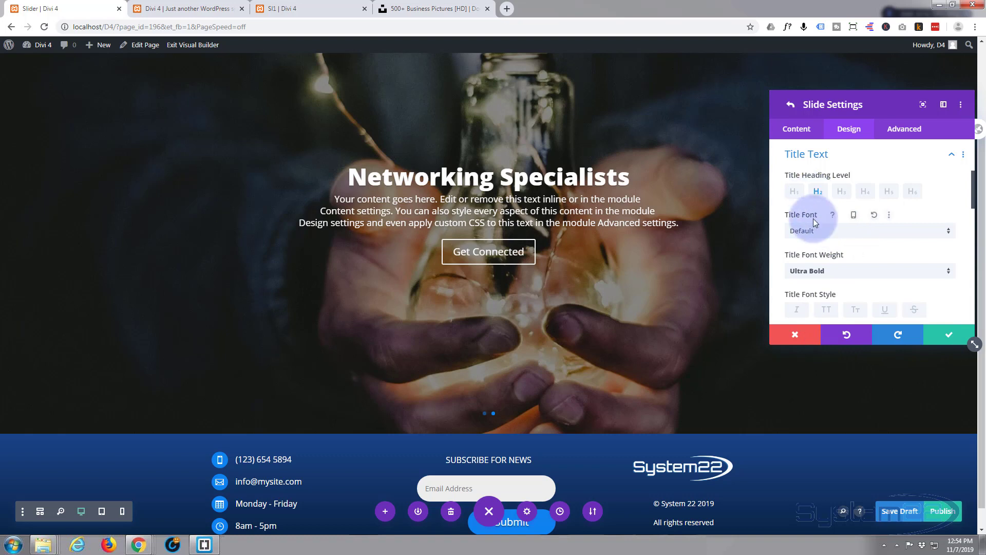
pyautogui.click(826, 308)
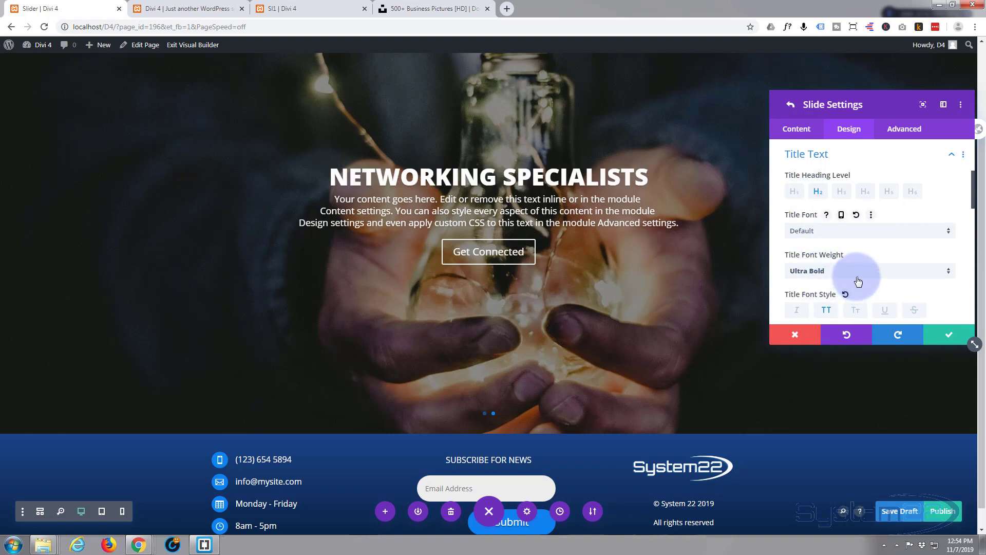
# Step: Set the slide title's line height to 1.3em and look over the title text shadow presets
pyautogui.scroll(-3, 871, 238)
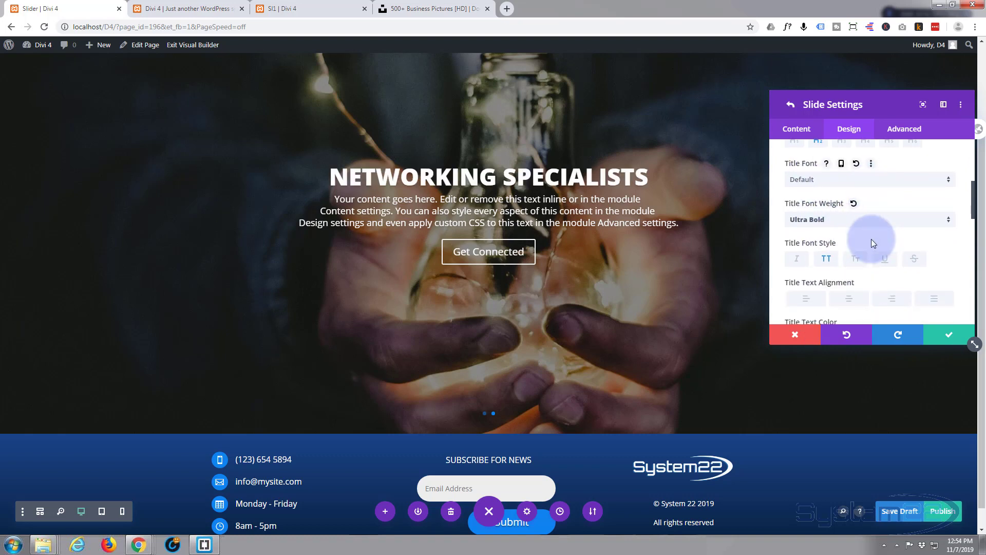
pyautogui.scroll(-2, 871, 238)
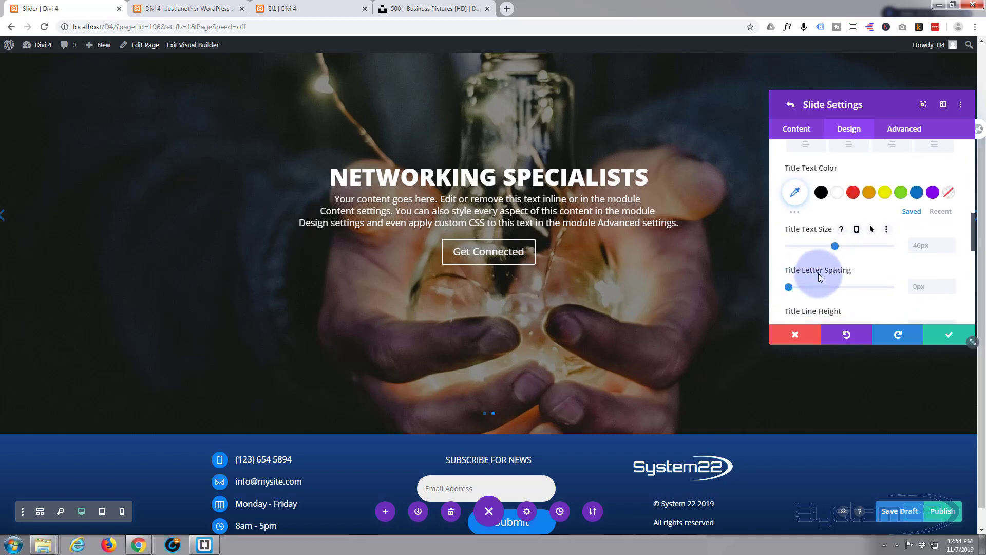
pyautogui.scroll(-1, 810, 279)
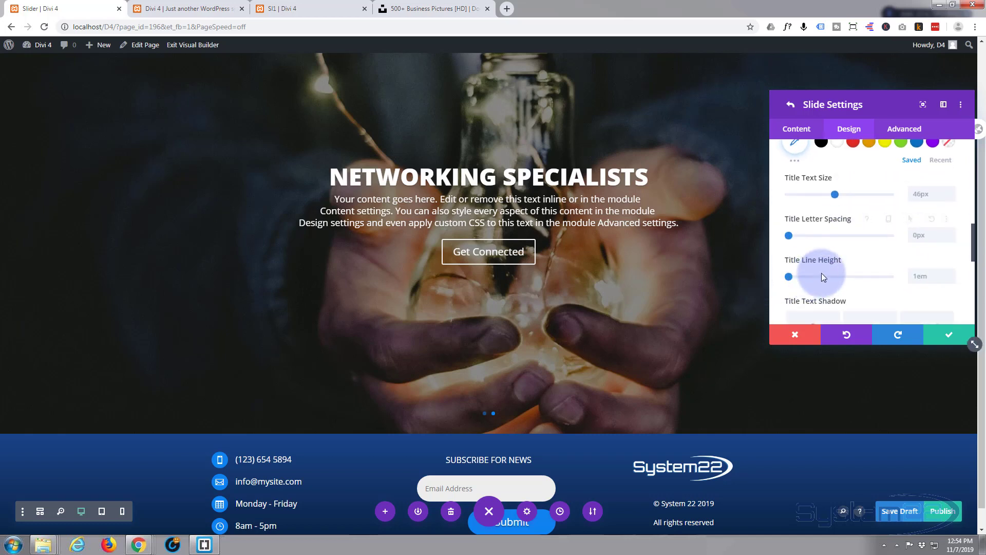
pyautogui.click(951, 273)
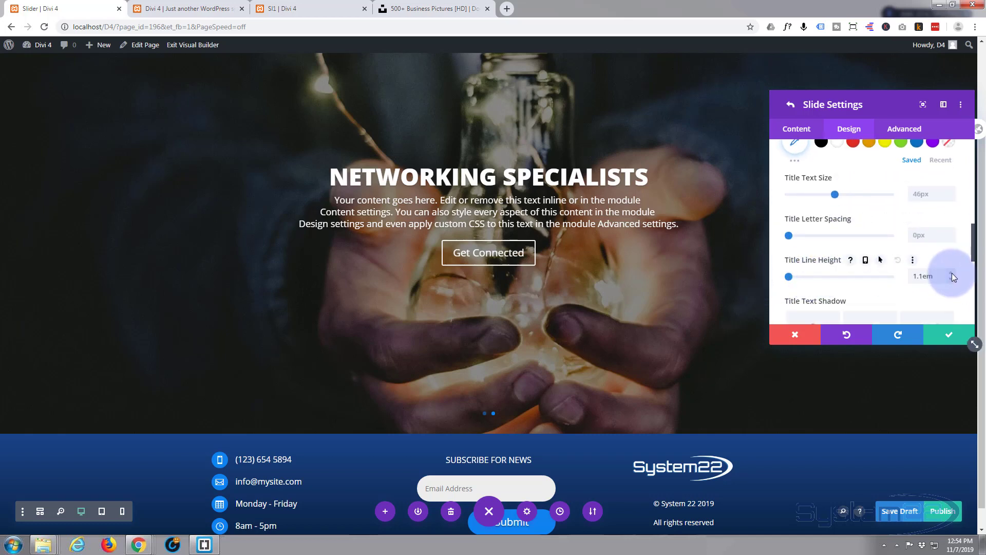
pyautogui.click(951, 273)
pyautogui.click(952, 273)
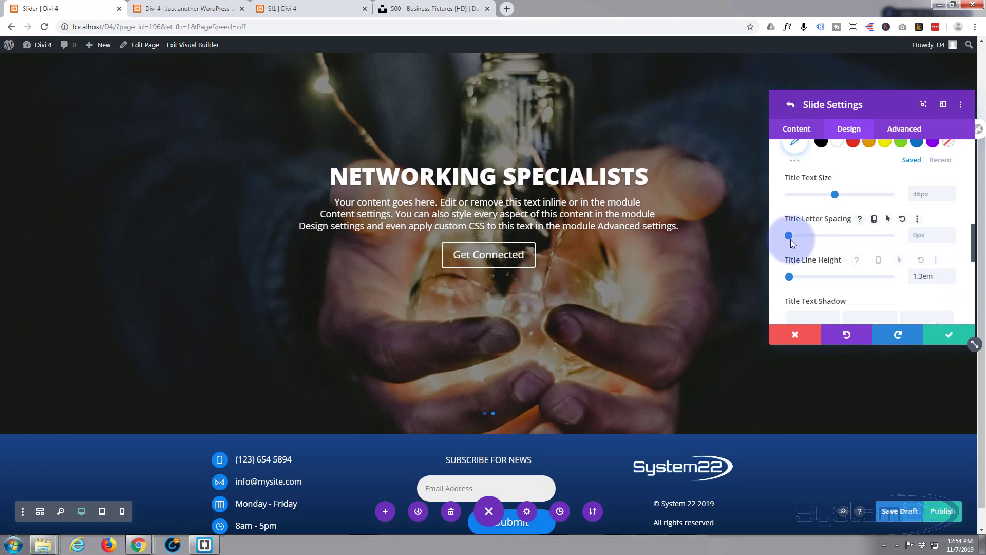
pyautogui.scroll(-2, 779, 239)
pyautogui.scroll(-2, 774, 241)
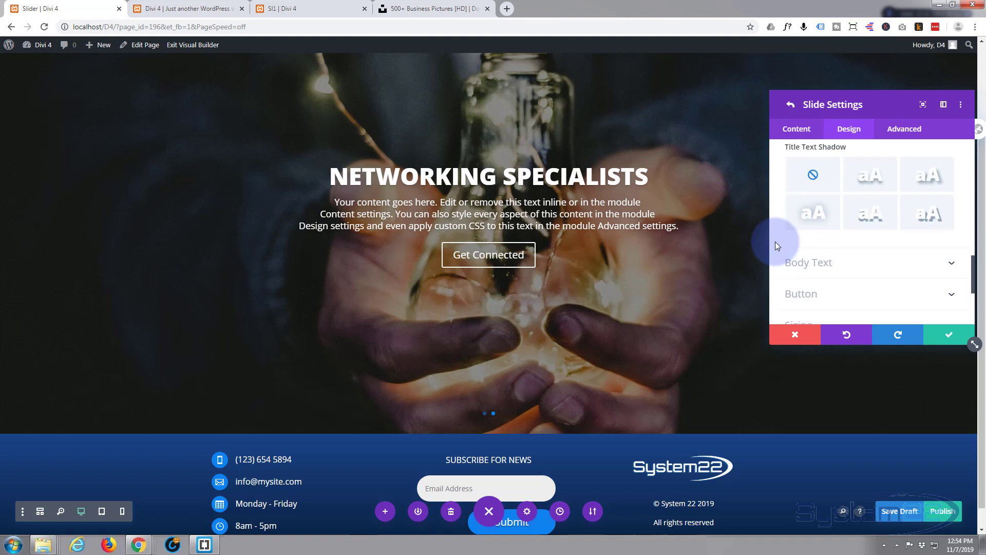
pyautogui.scroll(3, 888, 268)
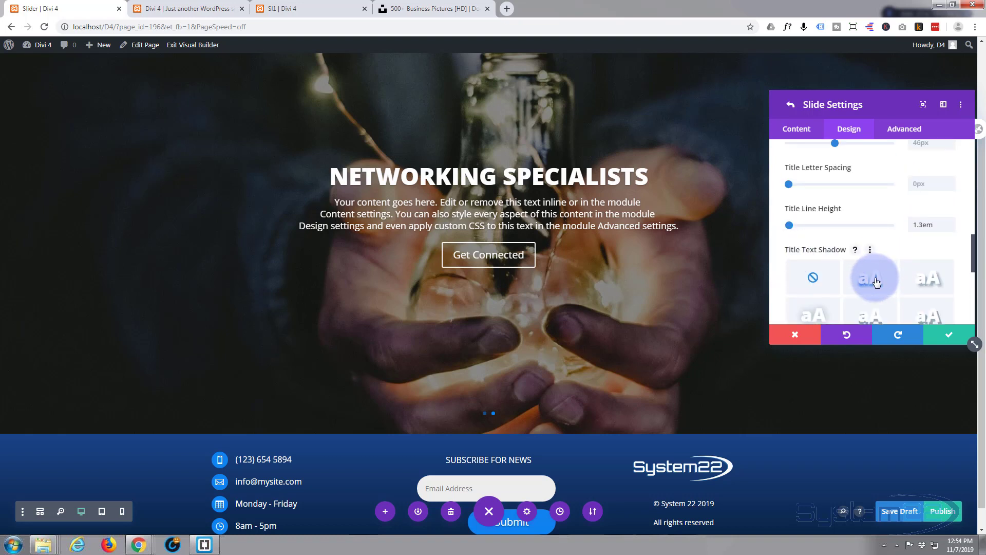
# Step: Apply the title text shadow preset with a 0.08em horizontal length and enable custom styles for the slide's button
pyautogui.click(877, 280)
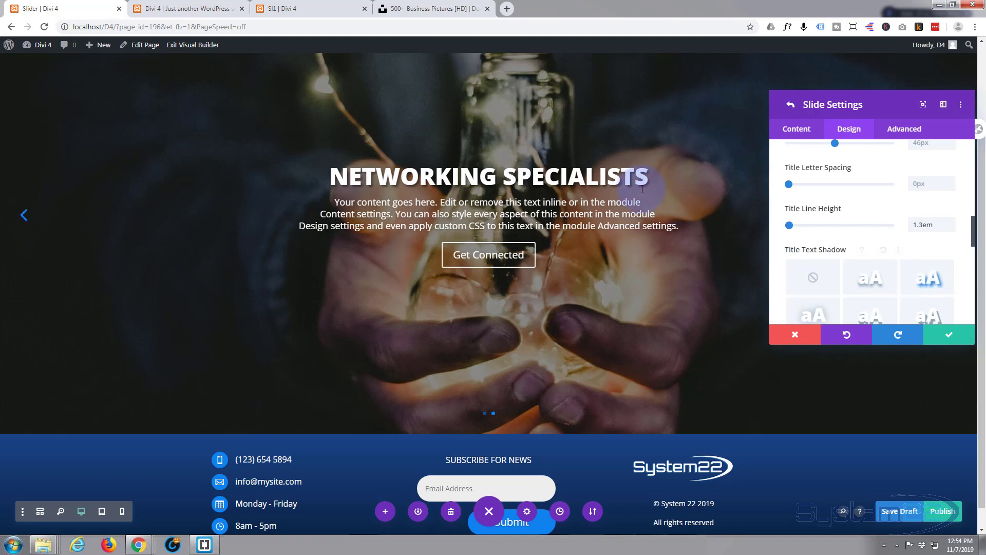
pyautogui.scroll(-5, 778, 257)
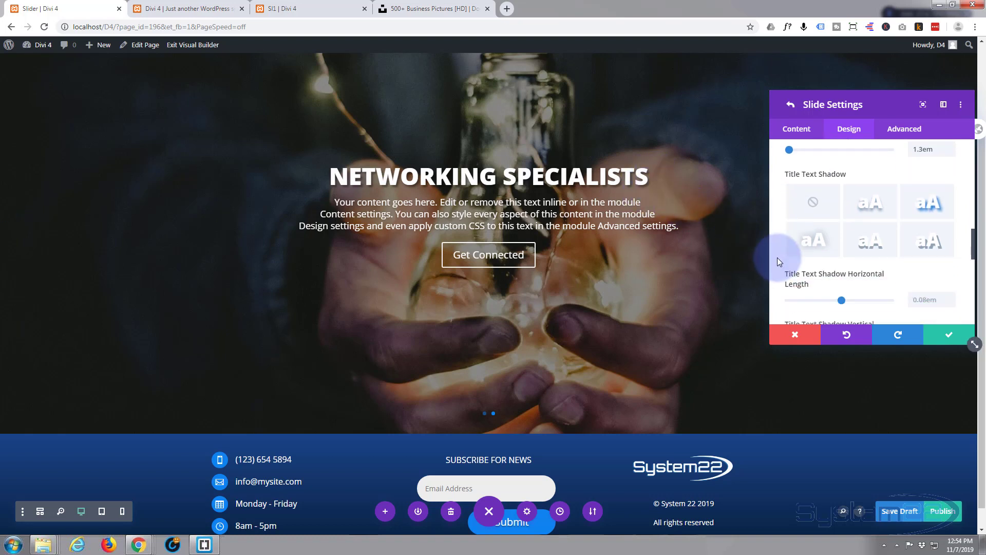
pyautogui.scroll(-5, 776, 257)
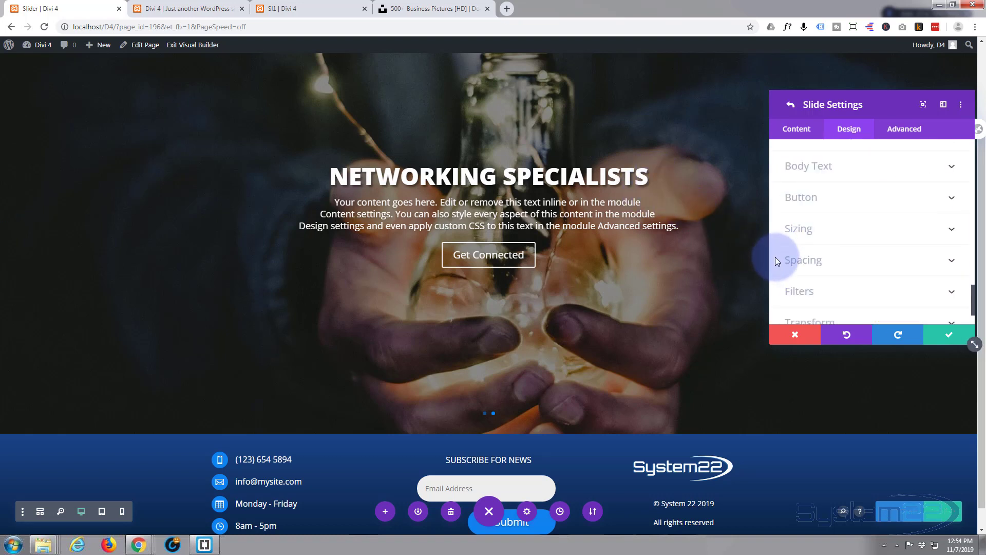
pyautogui.click(839, 202)
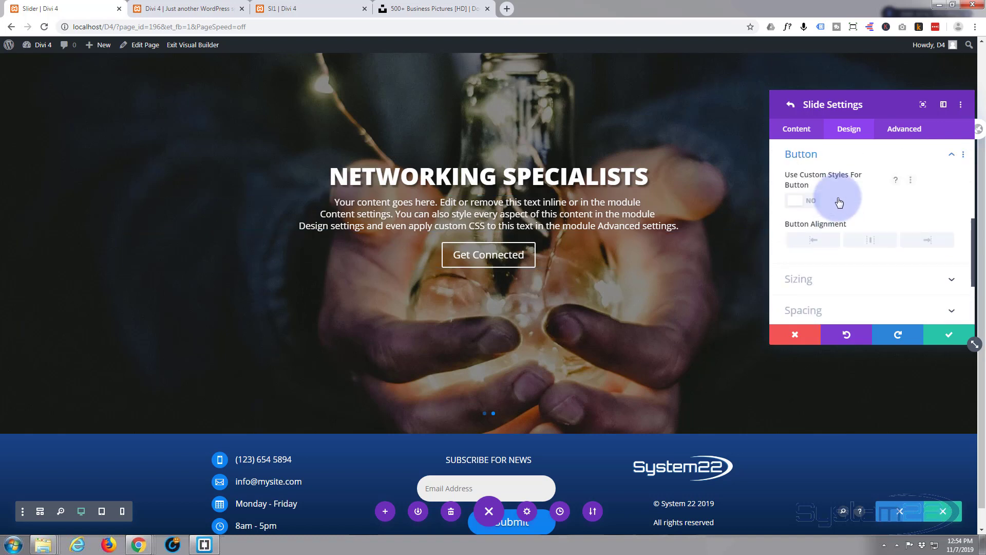
pyautogui.click(812, 201)
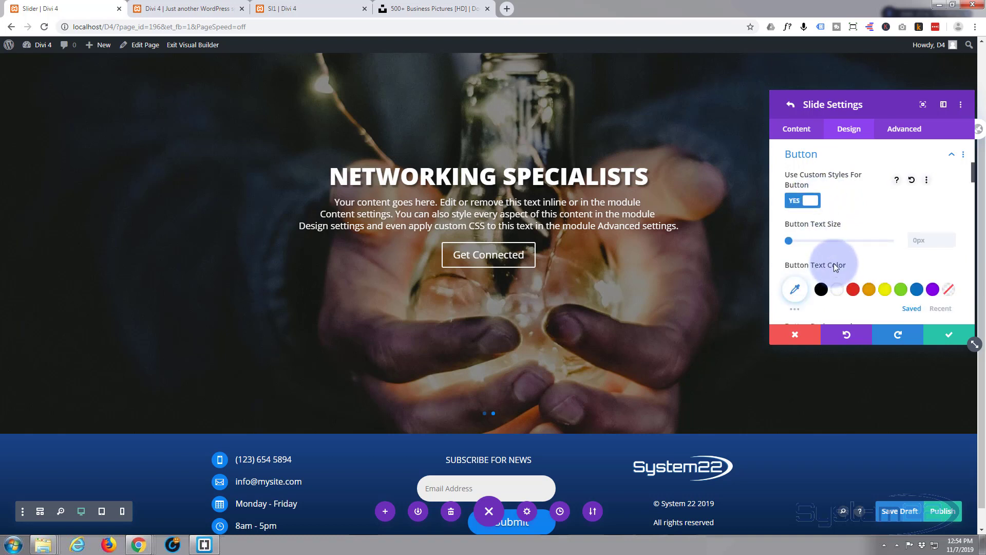
# Step: Set the slide button's background color to #0e82ef
pyautogui.scroll(-1, 806, 248)
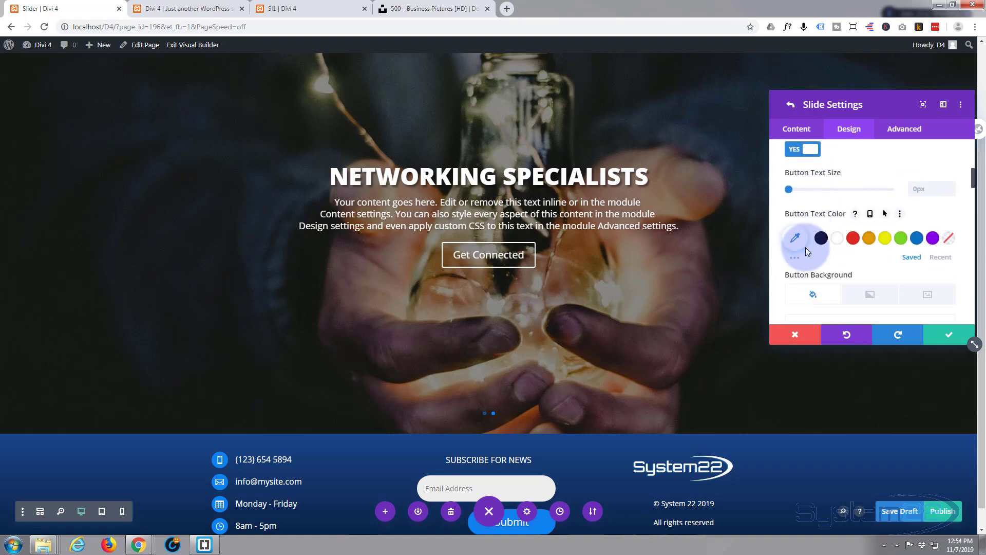
pyautogui.scroll(-1, 805, 247)
pyautogui.scroll(-1, 808, 252)
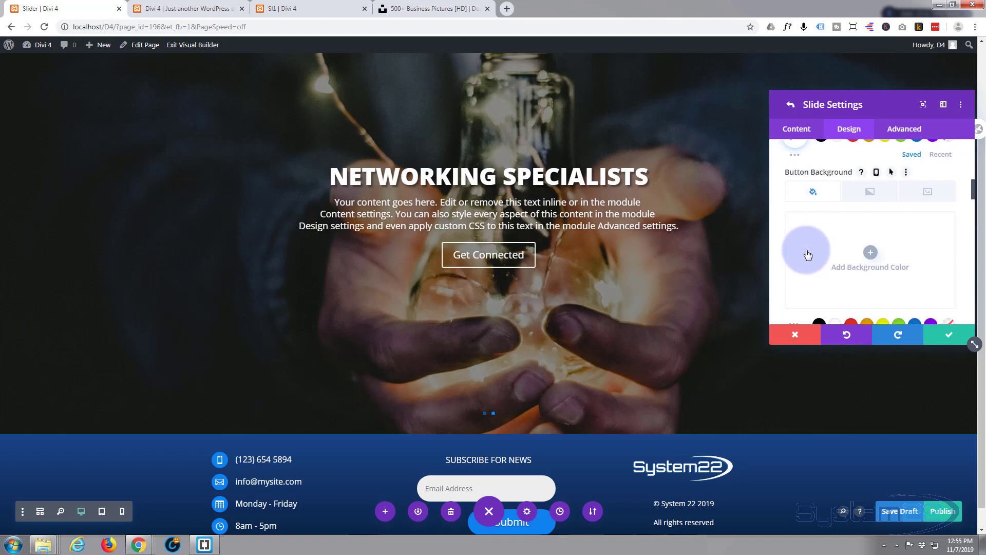
pyautogui.click(866, 255)
pyautogui.click(801, 225)
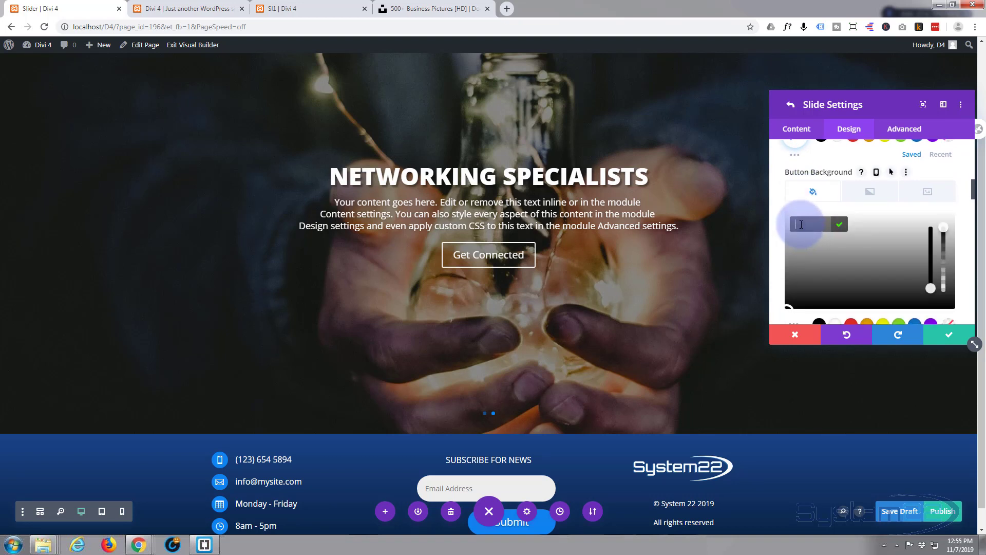
pyautogui.write('#0e82ef')
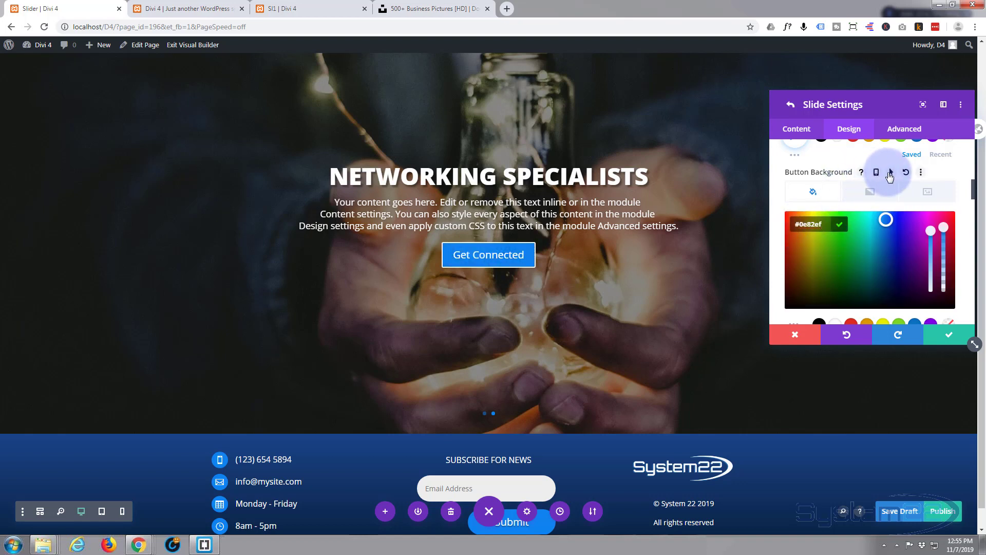
# Step: Set the button's border color to the same blue as its background and its border radius to 50px
pyautogui.scroll(-5, 852, 227)
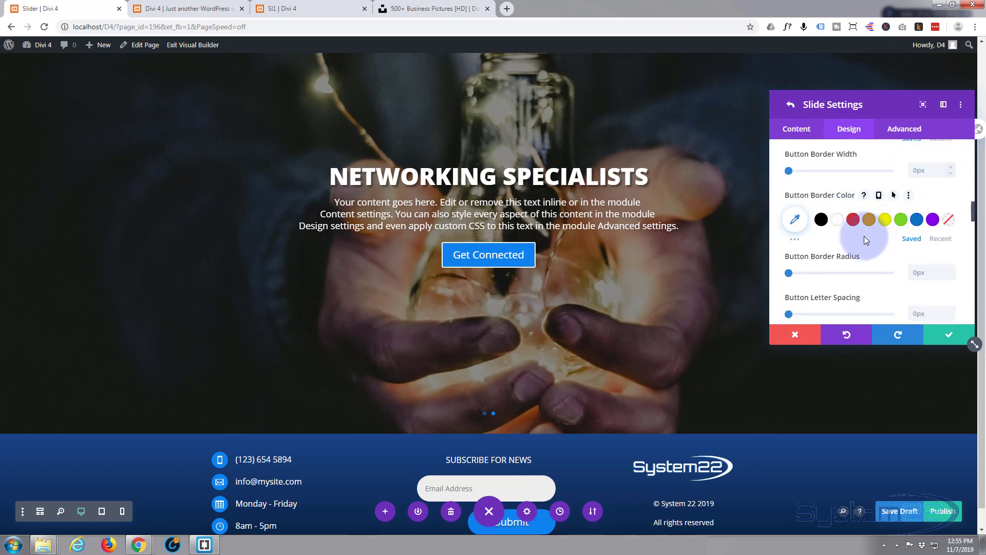
pyautogui.click(796, 221)
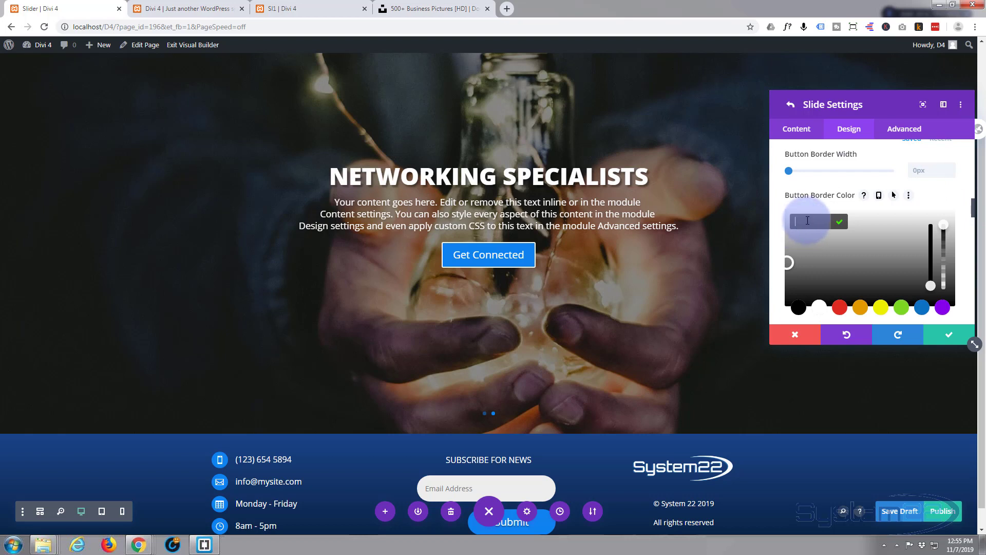
pyautogui.scroll(-3, 775, 228)
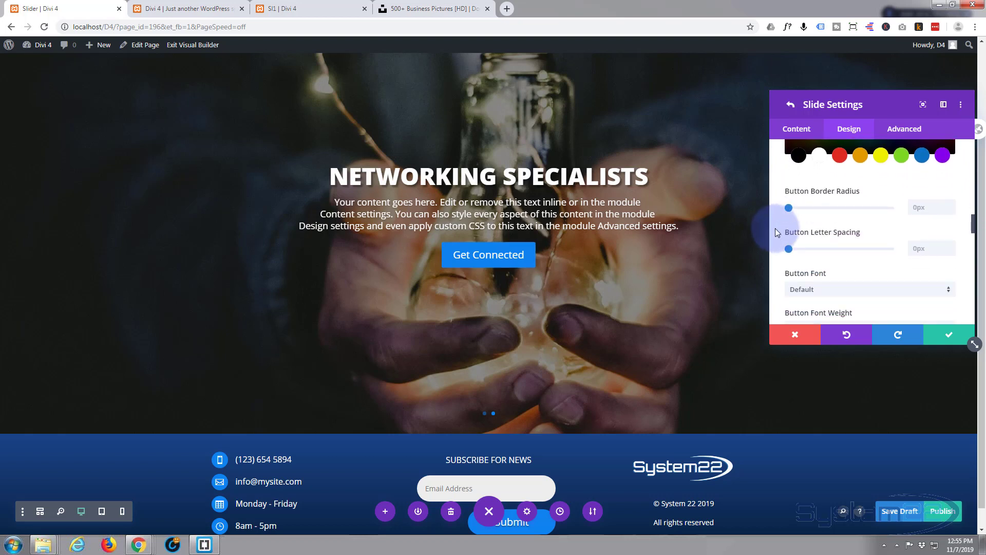
pyautogui.scroll(-2, 914, 203)
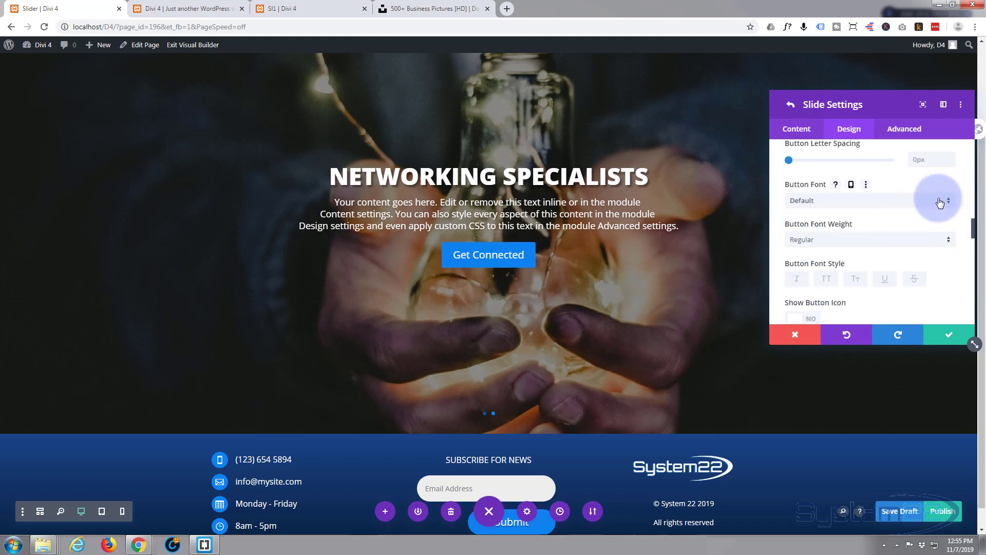
pyautogui.scroll(2, 878, 222)
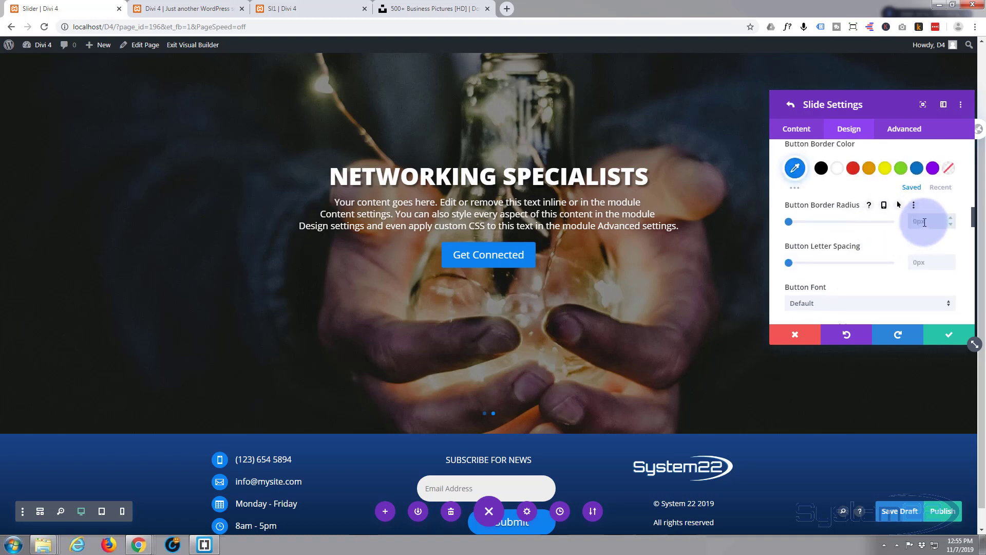
pyautogui.write('px')
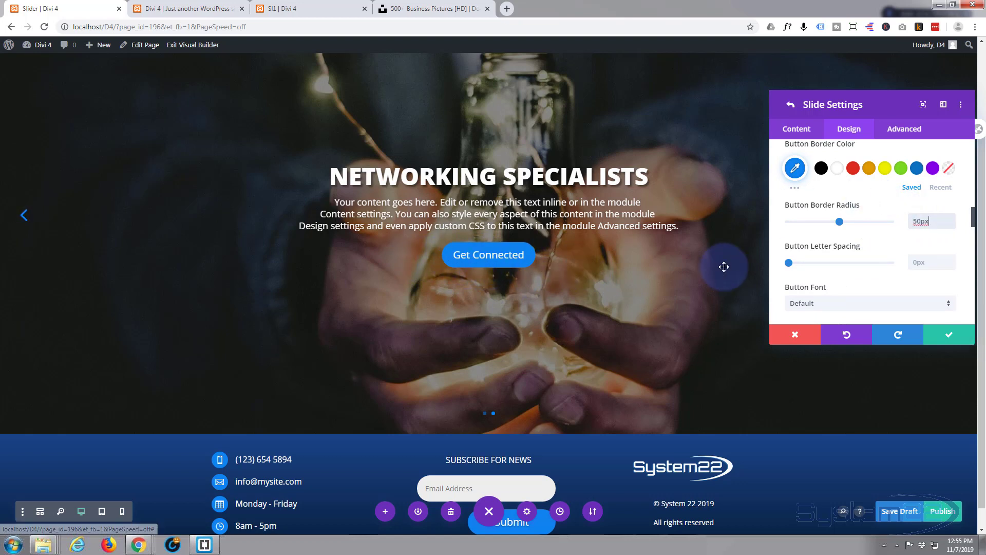
# Step: Turn off the button icon and set the button alignment to center
pyautogui.scroll(-1, 824, 228)
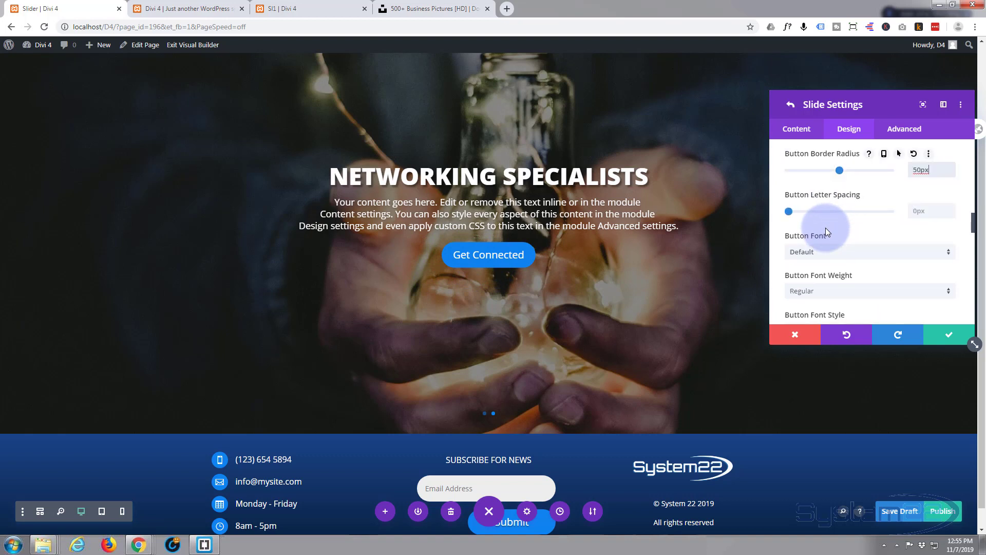
pyautogui.scroll(-2, 825, 227)
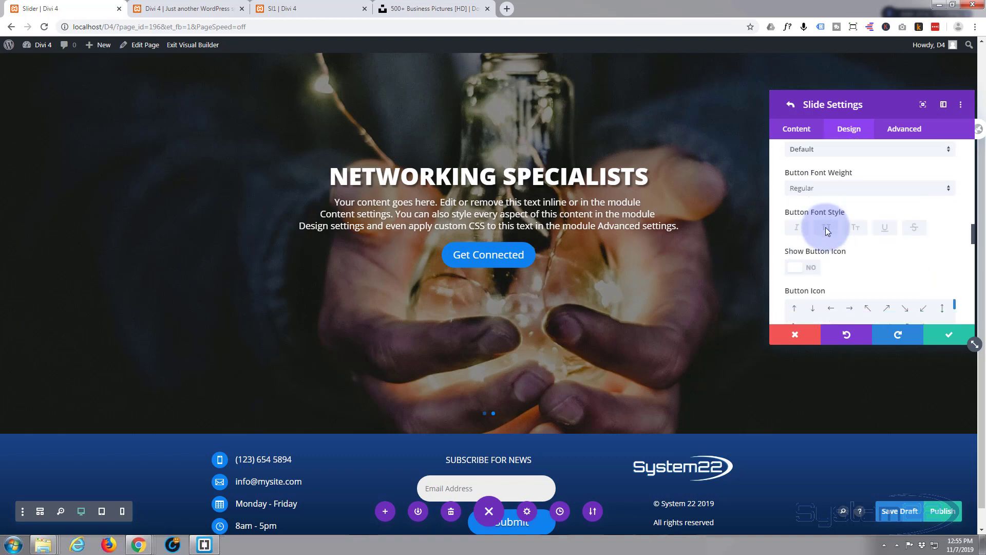
pyautogui.scroll(-1, 825, 227)
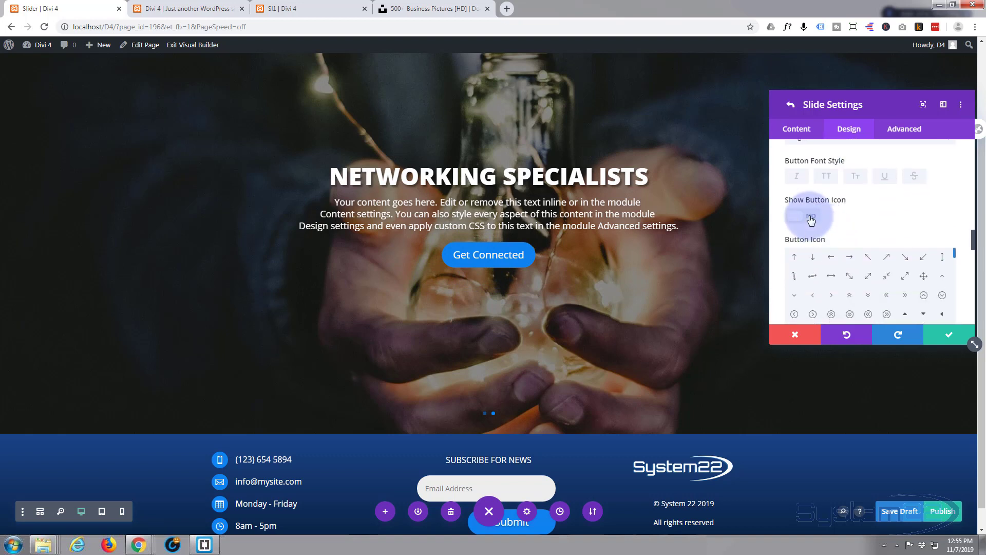
pyautogui.click(810, 219)
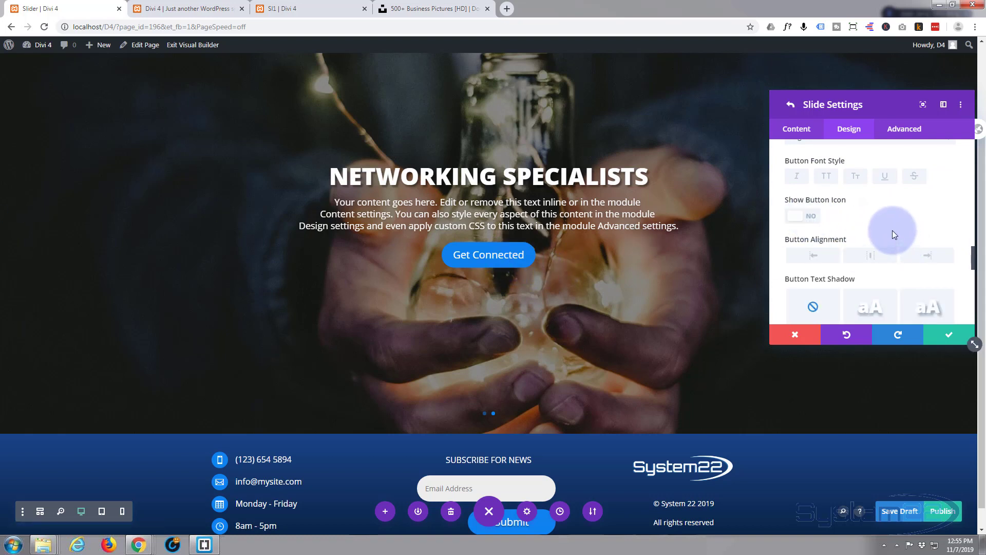
pyautogui.click(870, 256)
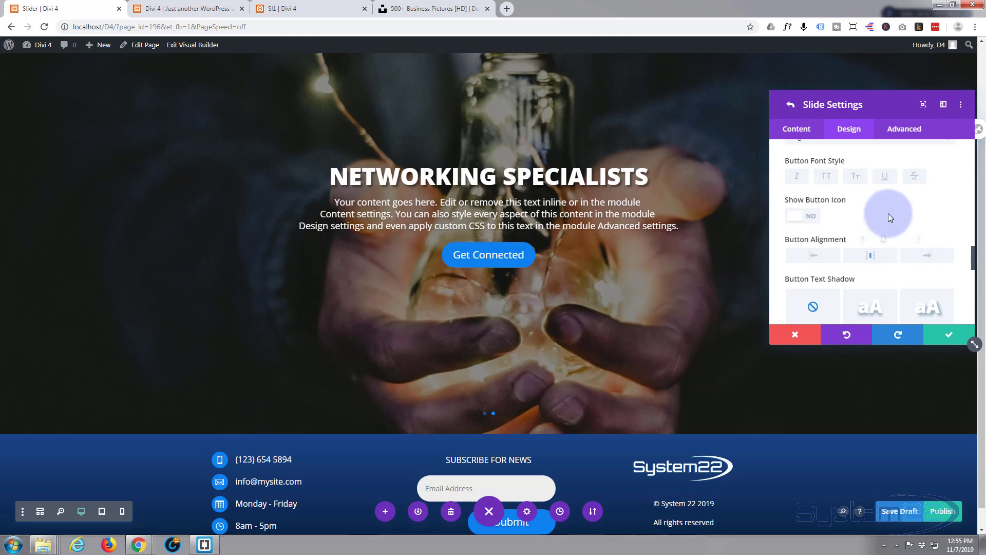
# Step: Apply the button text shadow preset that falls straight down, and set the button's left and right padding to a linked 30px
pyautogui.scroll(-2, 889, 211)
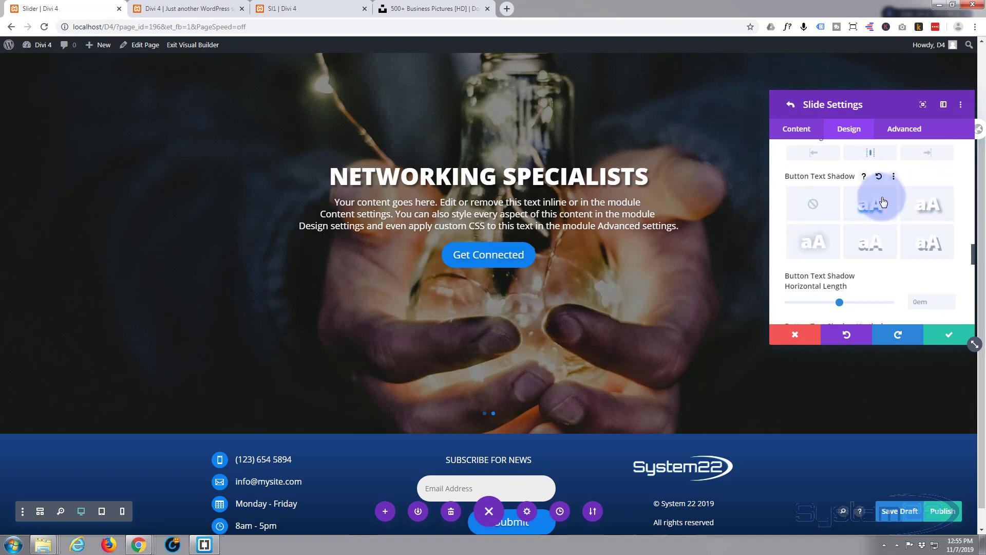
pyautogui.scroll(-3, 775, 205)
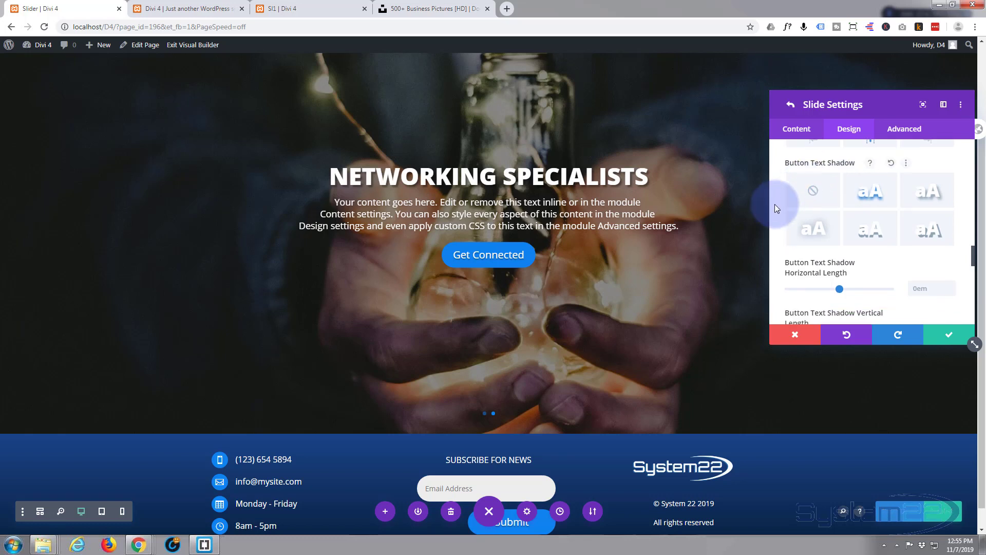
pyautogui.scroll(-1, 776, 205)
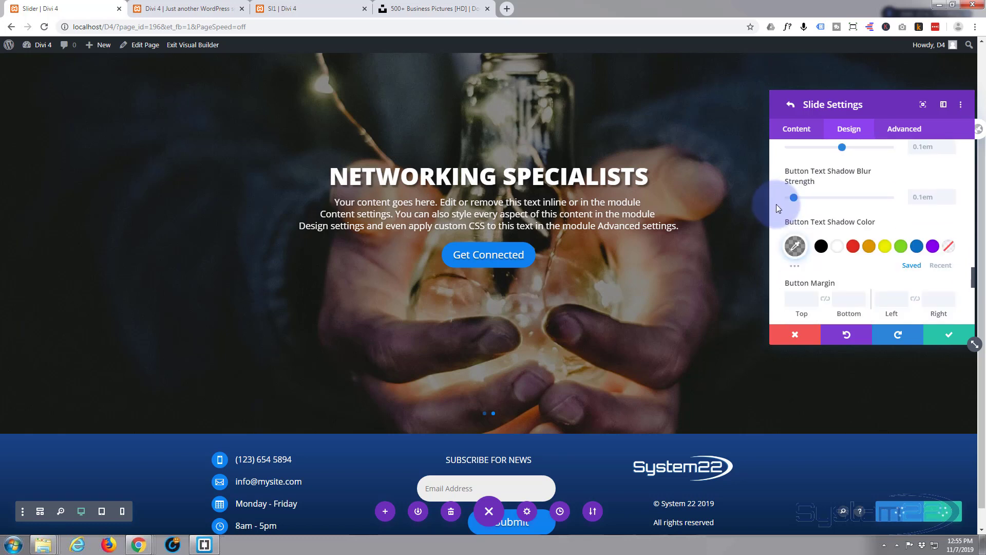
pyautogui.scroll(-2, 777, 203)
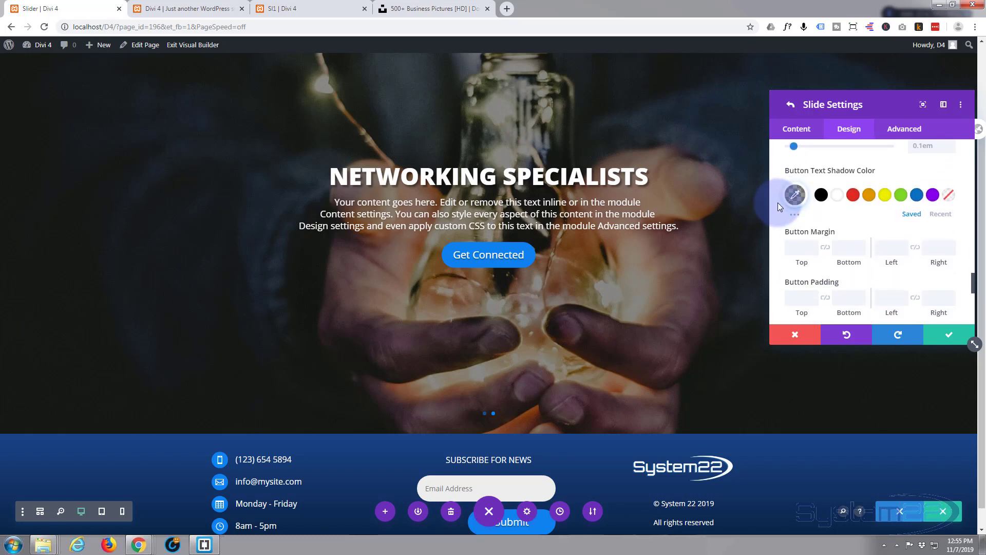
pyautogui.click(883, 247)
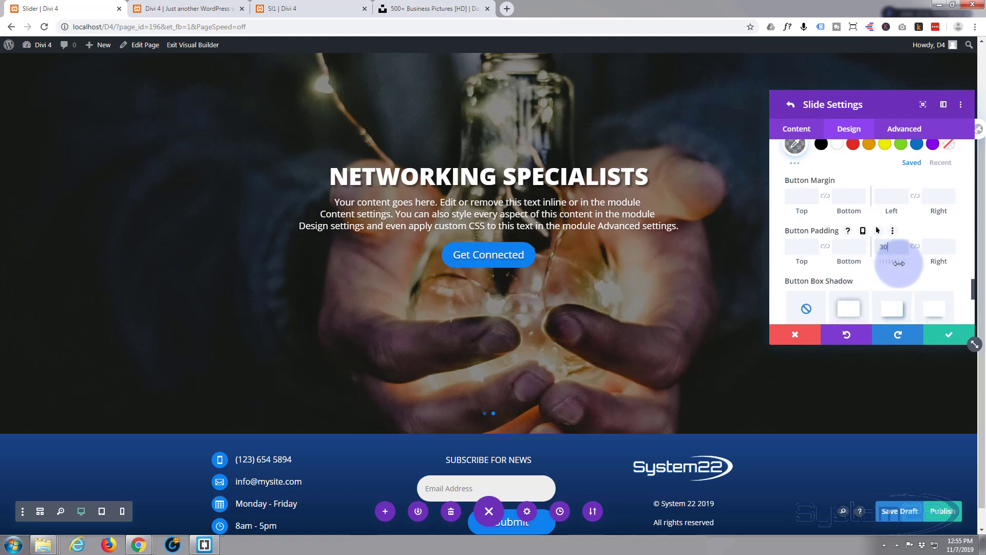
pyautogui.click(915, 248)
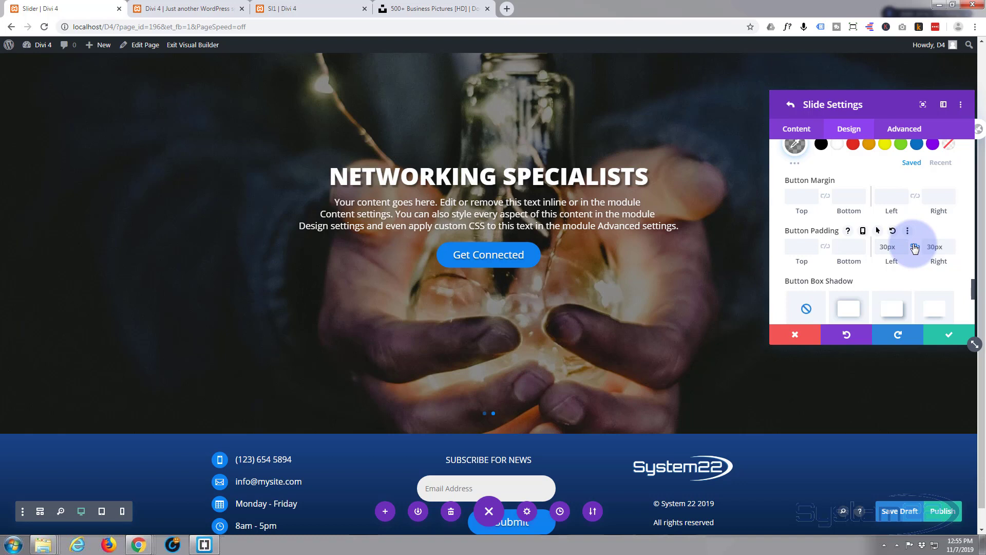
# Step: Apply the button box shadow preset that falls below the button and save the slide's settings
pyautogui.scroll(-1, 892, 246)
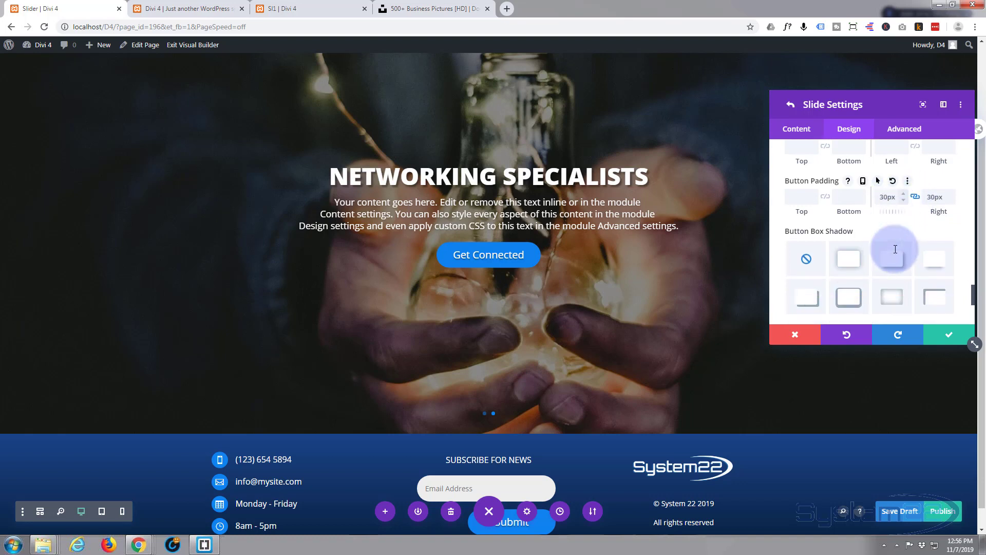
pyautogui.click(937, 264)
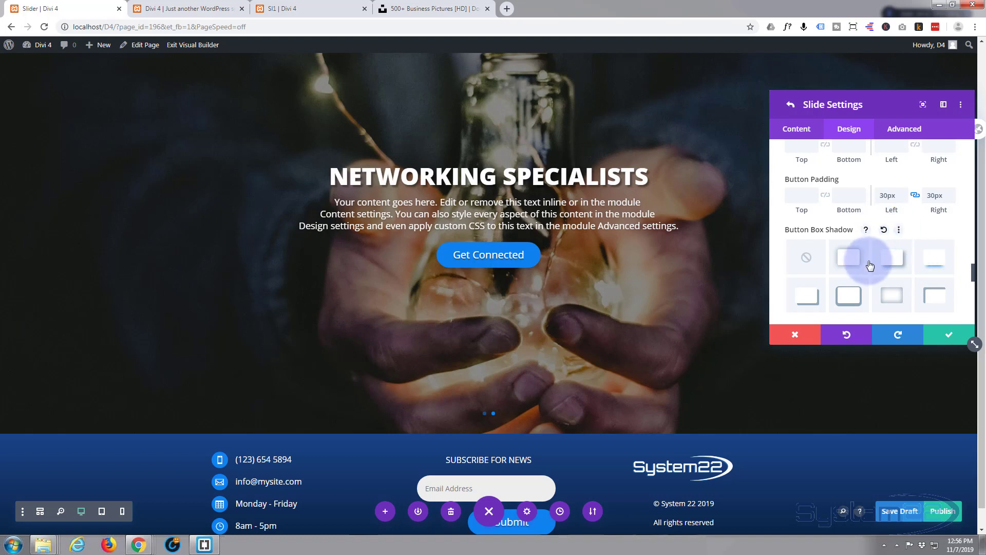
pyautogui.click(950, 337)
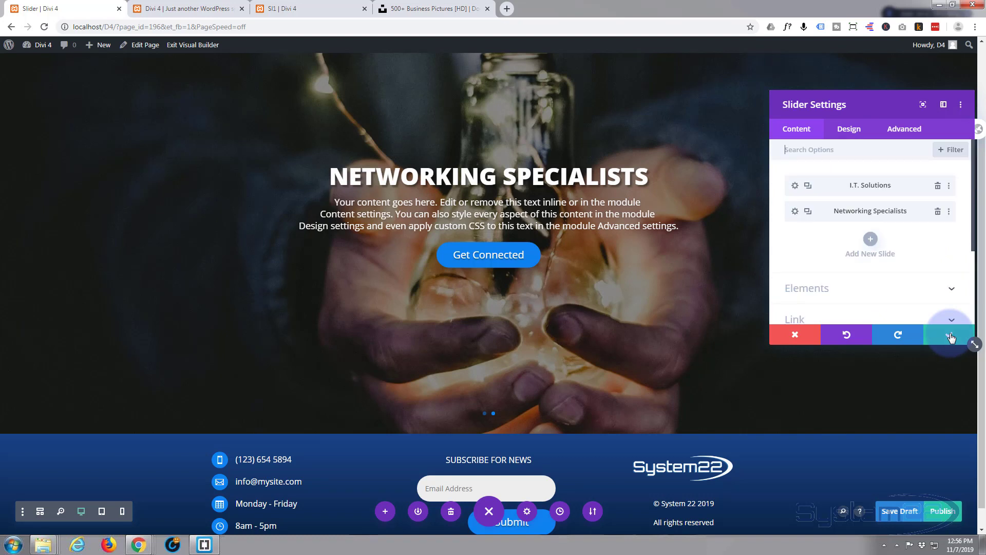
# Step: Duplicate the Networking Specialists slide and change the copy's title to "All Your Tech Support Needs!"
pyautogui.click(807, 213)
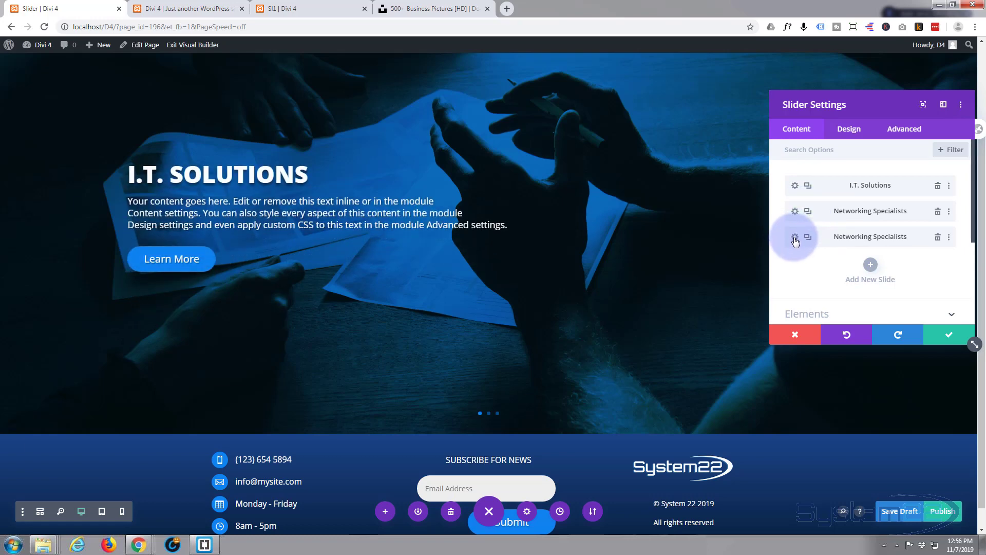
pyautogui.click(795, 238)
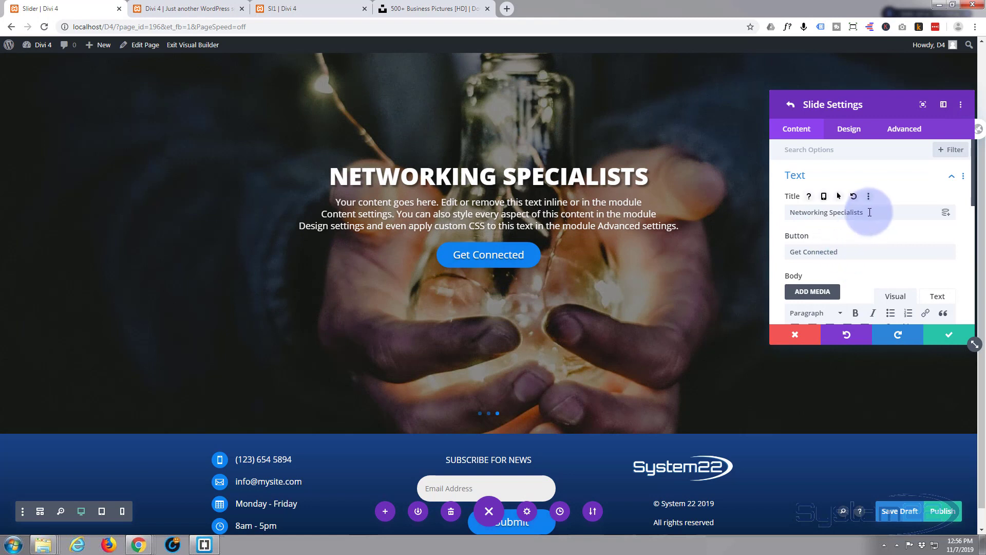
pyautogui.moveTo(870, 212); pyautogui.dragTo(775, 218)
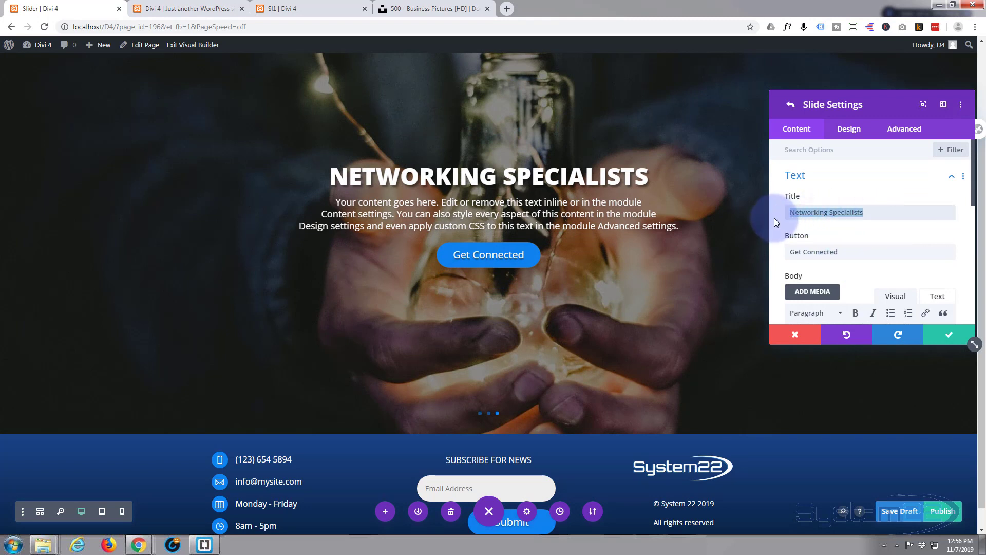
pyautogui.write('All')
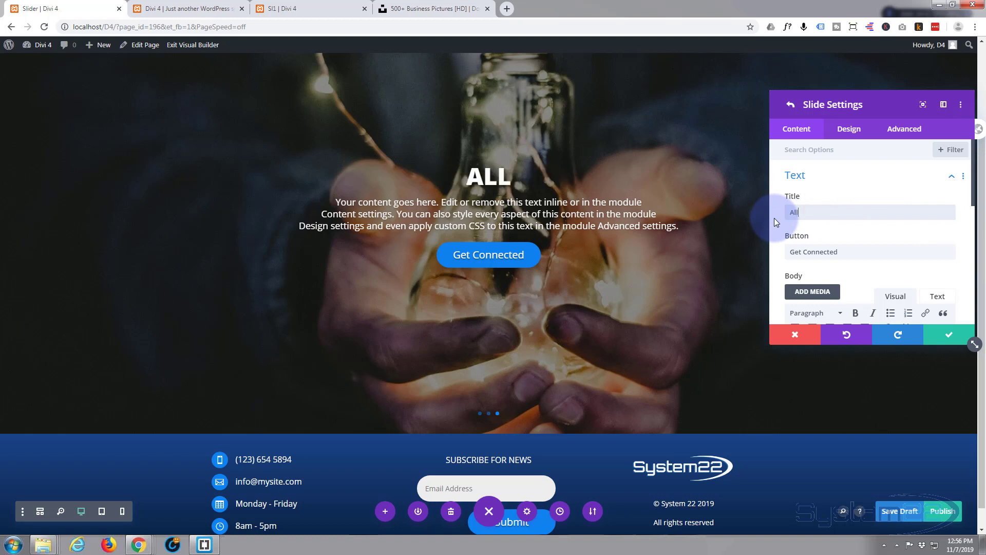
pyautogui.write(' Your T')
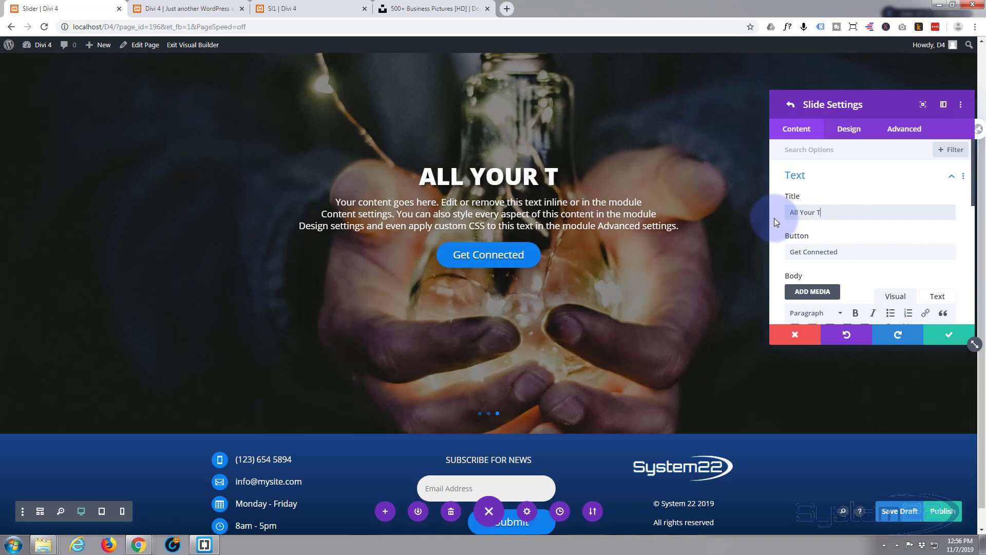
pyautogui.write('ech S')
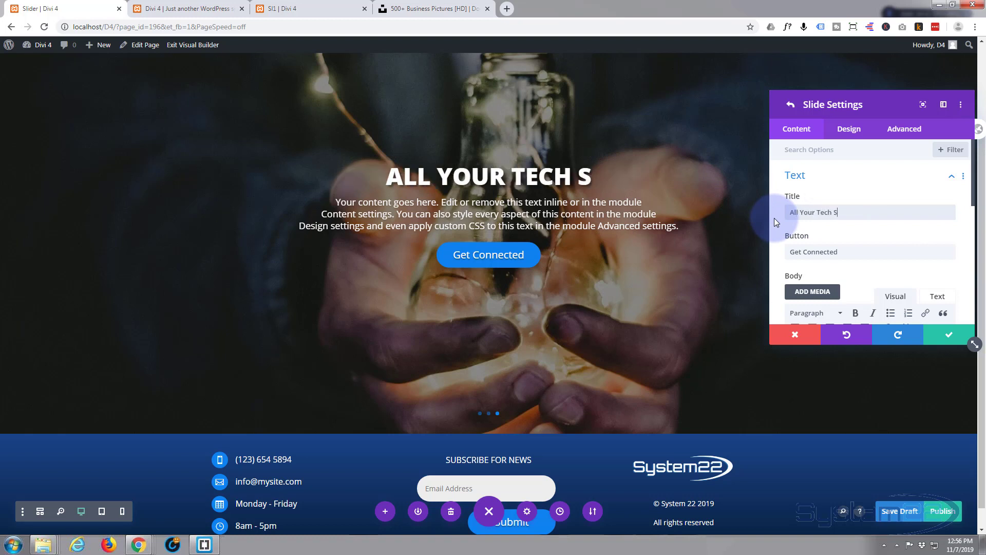
pyautogui.write('upport ')
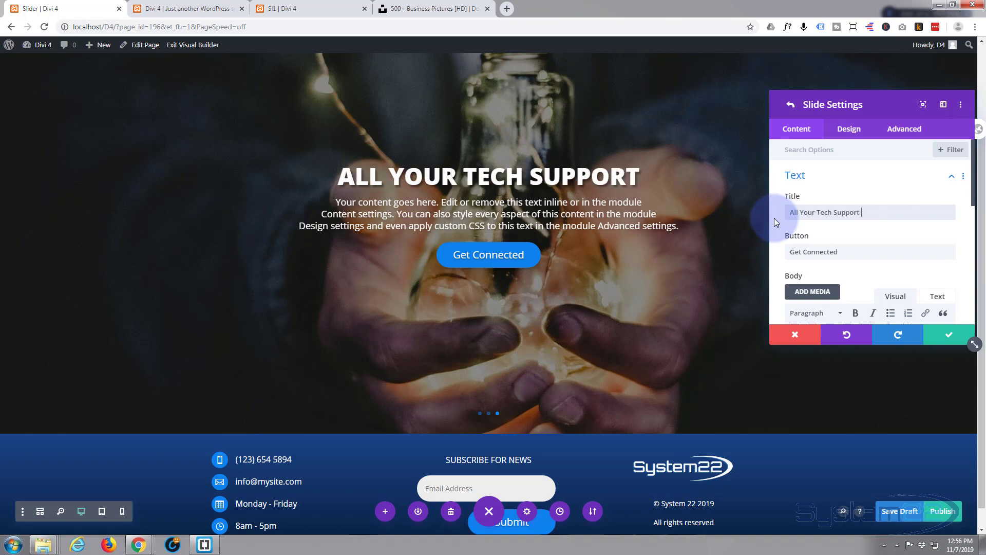
pyautogui.write('Needs!')
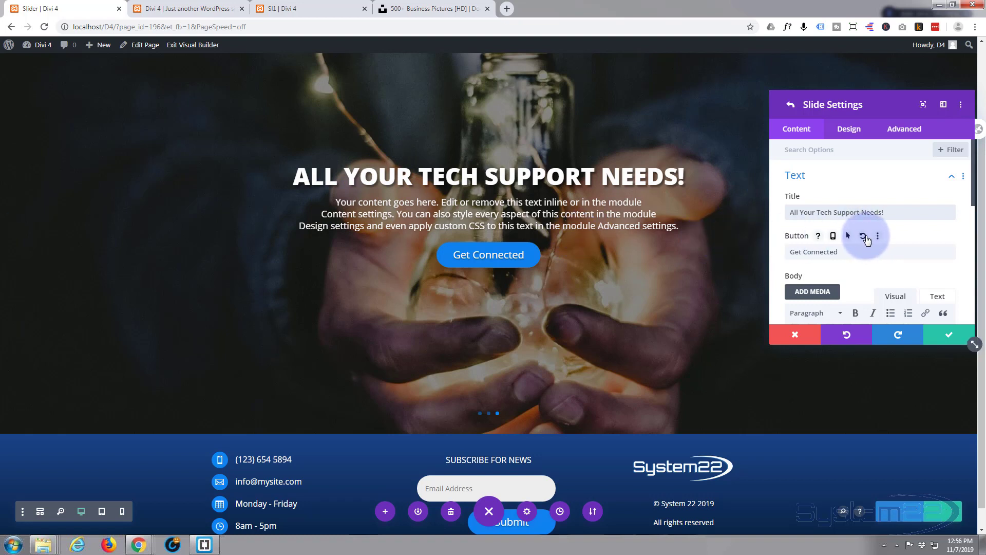
# Step: Change the new slide's button text to "Tech Support"
pyautogui.moveTo(834, 250); pyautogui.dragTo(772, 257)
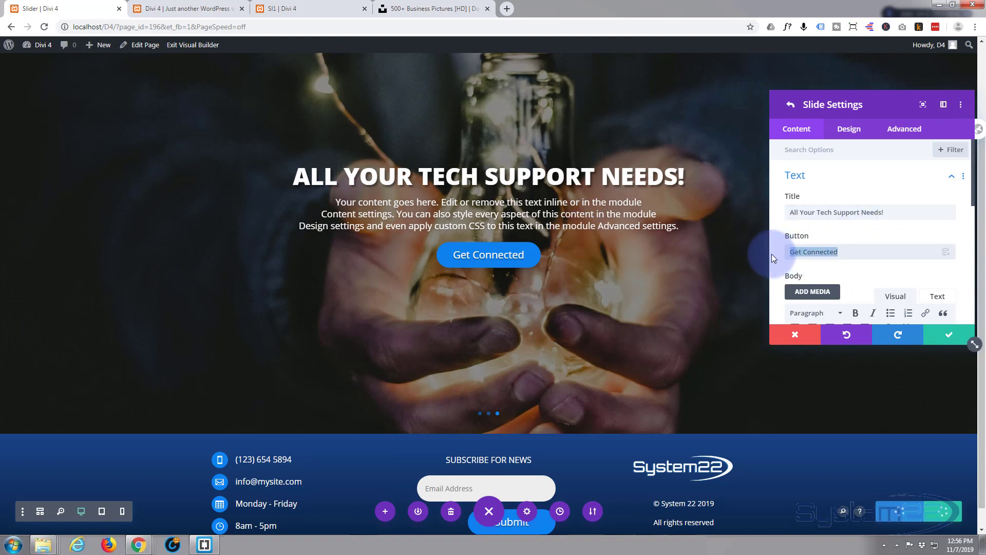
pyautogui.write('Te')
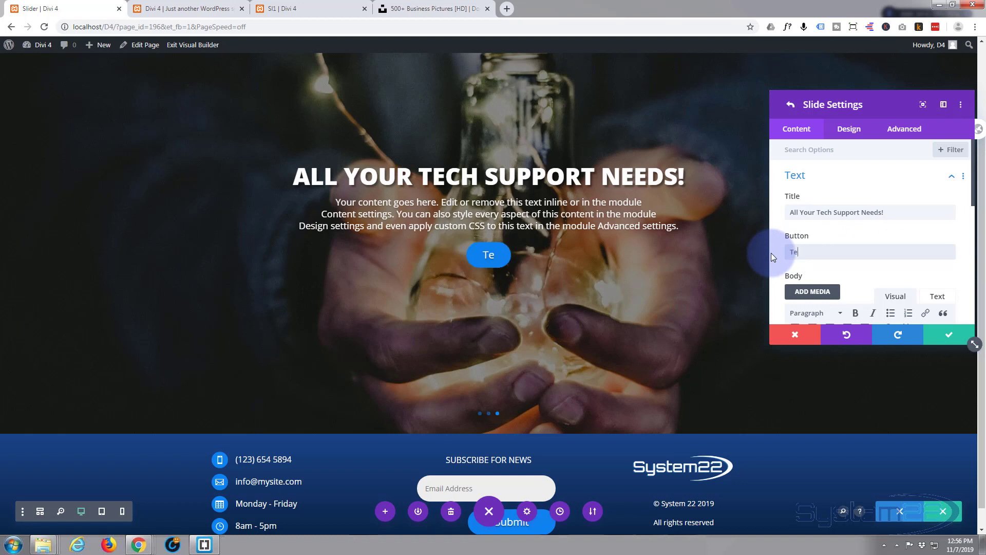
pyautogui.write('ch Support')
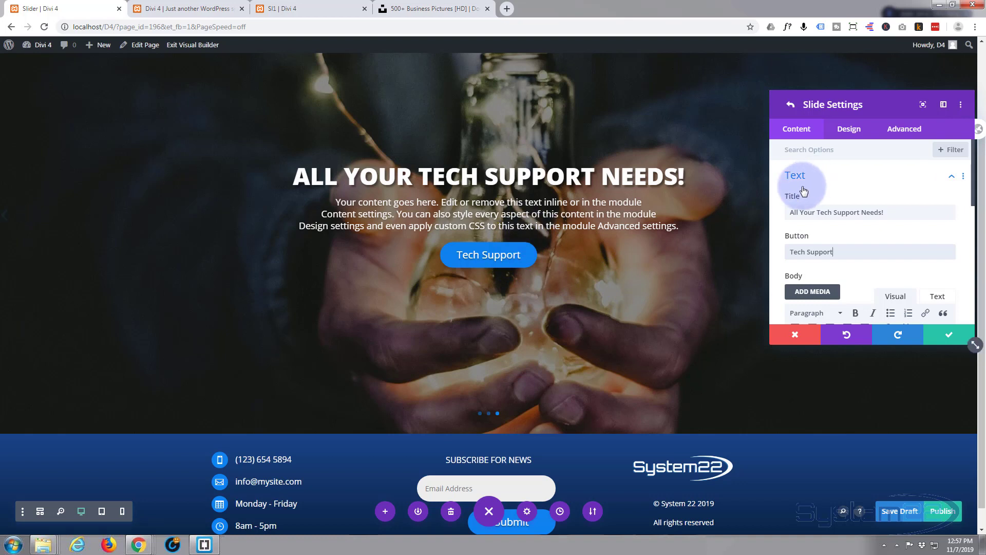
# Step: Replace the slide's background image with the media library photo of hands typing on a laptop at a white table
pyautogui.scroll(-2, 775, 180)
pyautogui.scroll(-5, 775, 180)
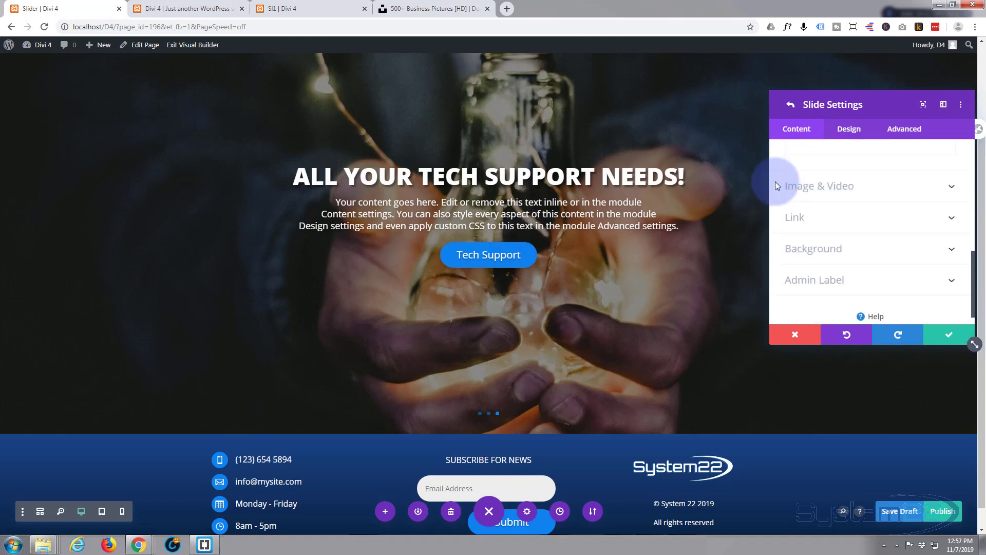
pyautogui.click(870, 254)
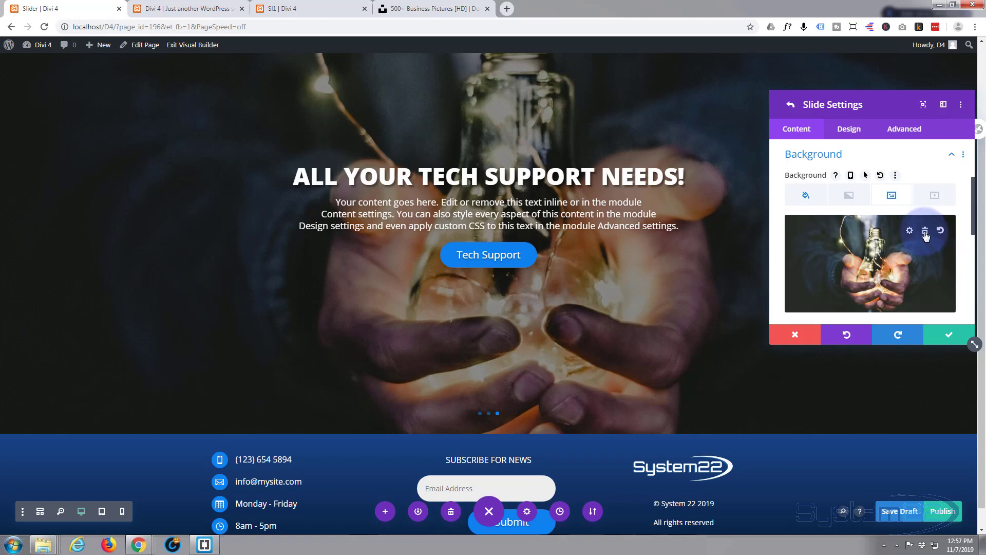
pyautogui.click(925, 233)
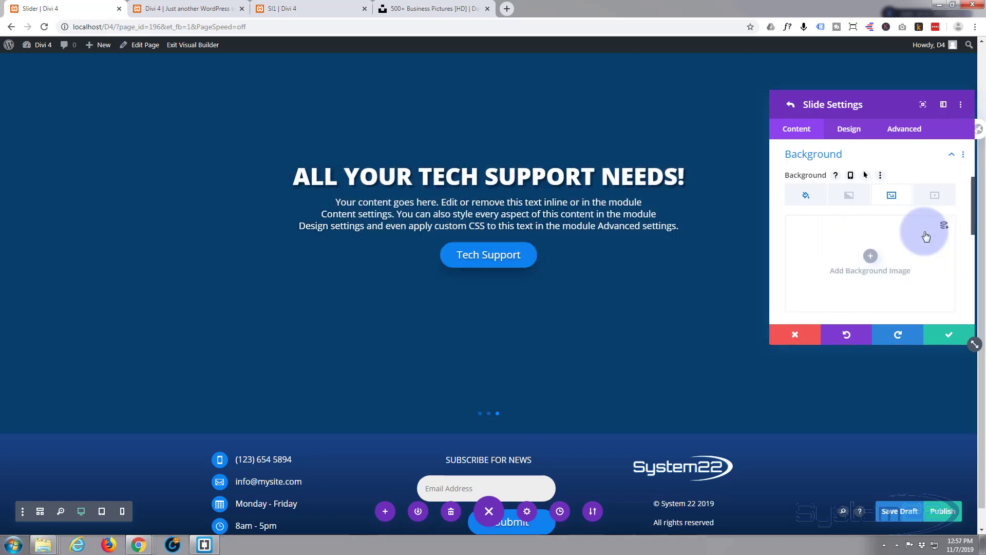
pyautogui.click(869, 256)
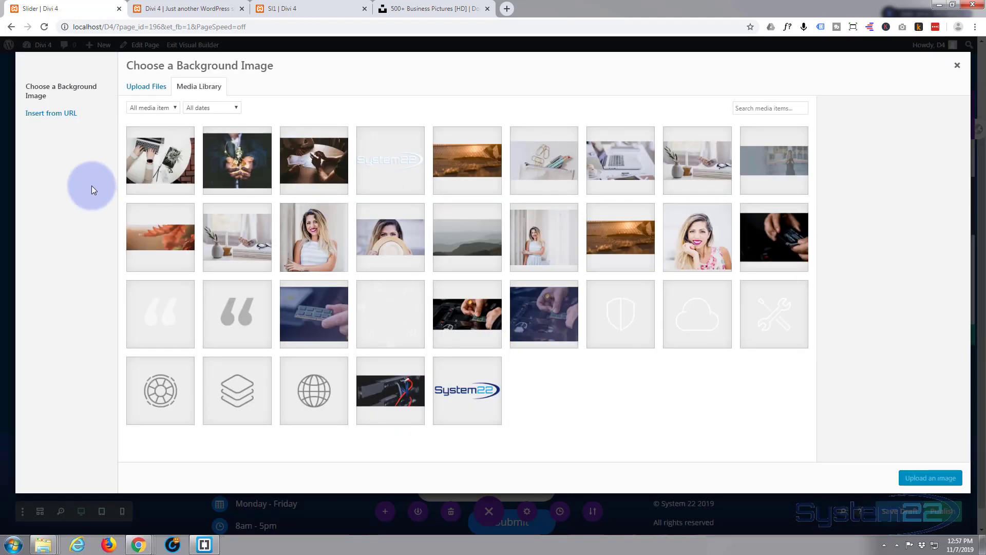
pyautogui.click(146, 153)
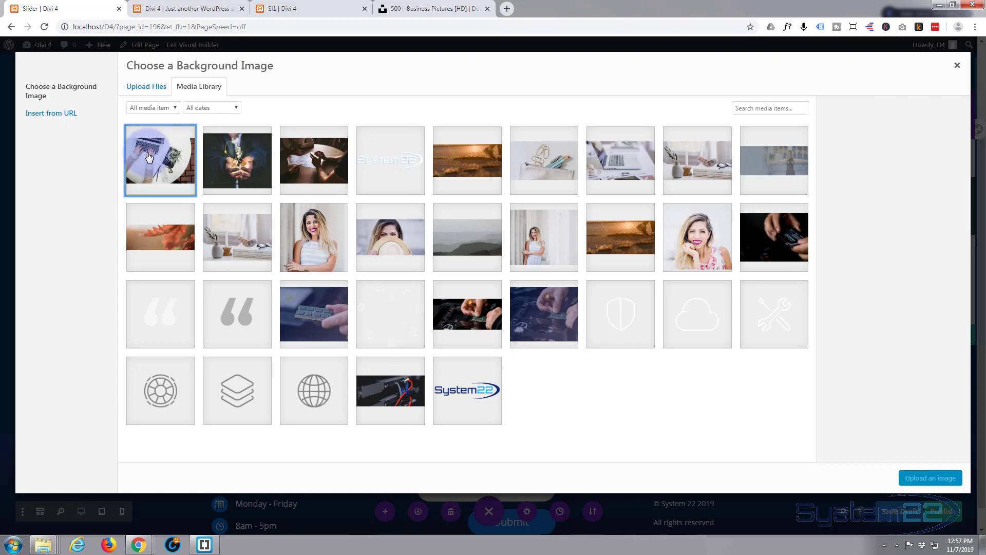
pyautogui.click(930, 477)
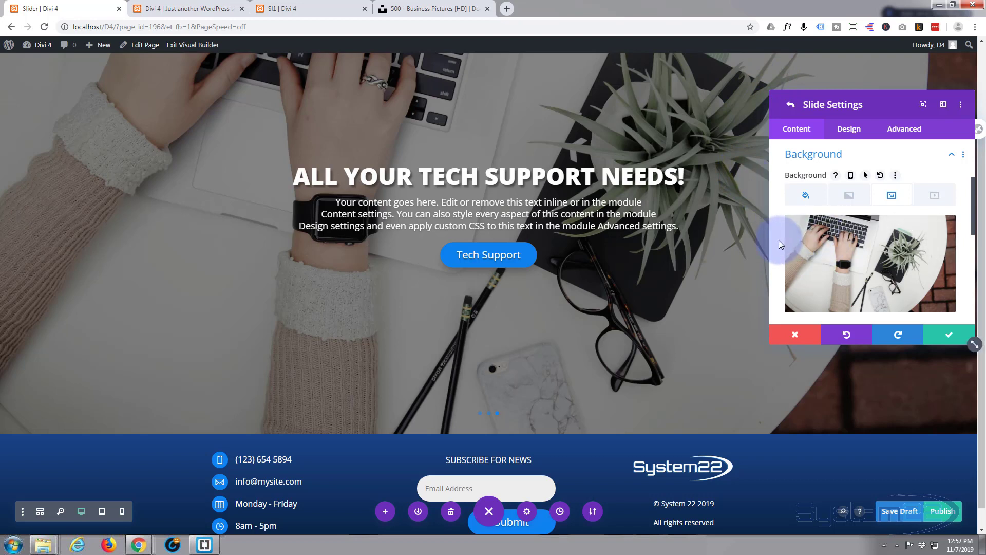
# Step: Turn off the slide's background overlay and turn on its text overlay
pyautogui.scroll(-3, 778, 240)
pyautogui.scroll(-3, 778, 239)
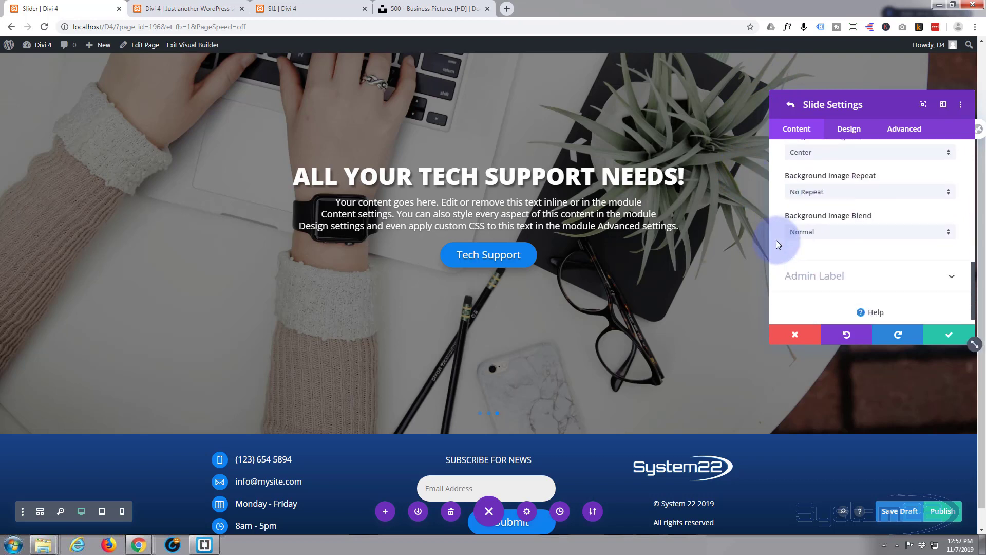
pyautogui.scroll(4, 775, 239)
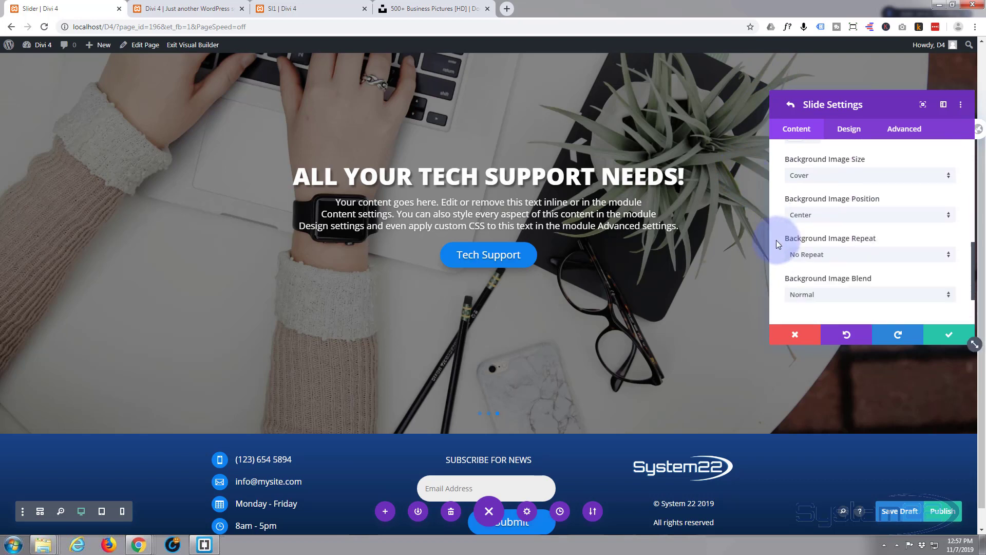
pyautogui.click(850, 132)
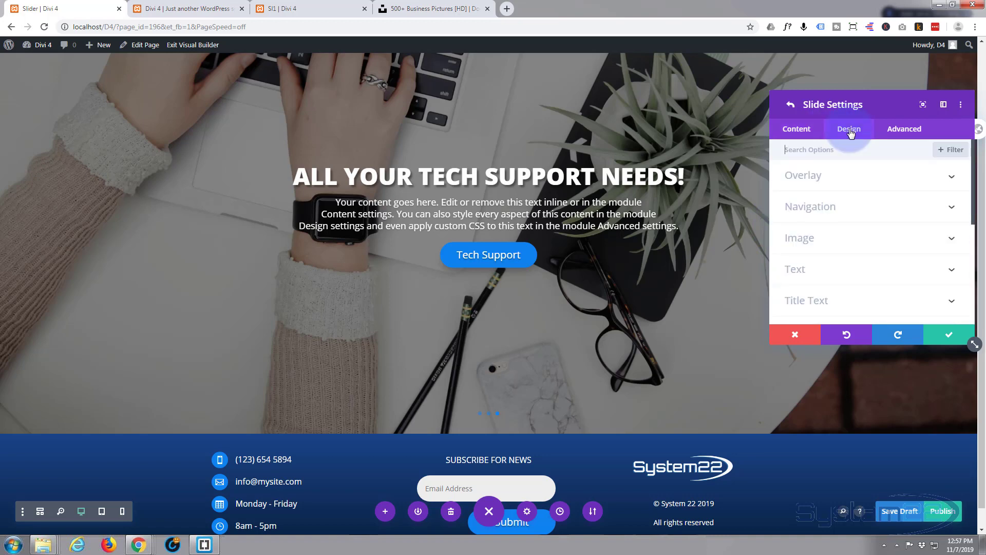
pyautogui.click(857, 179)
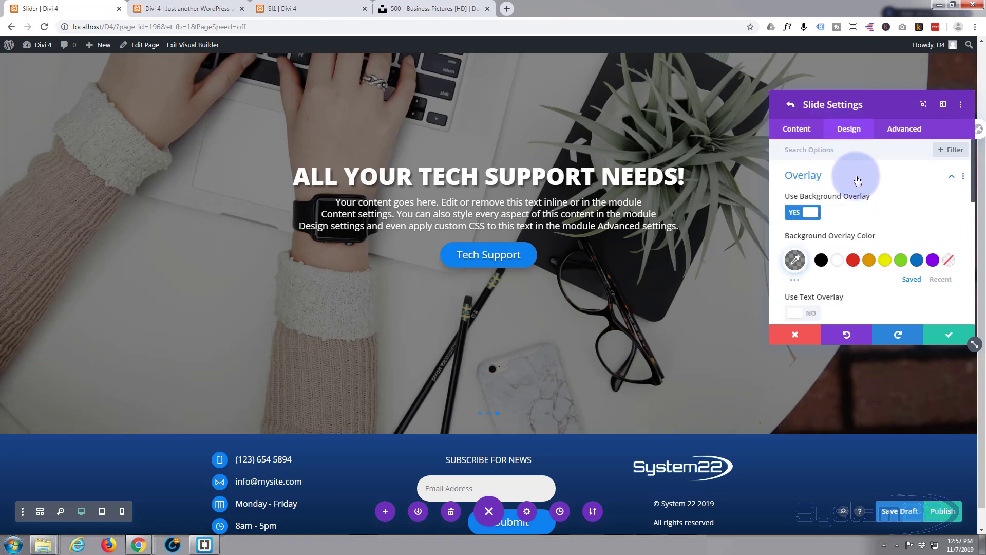
pyautogui.click(803, 213)
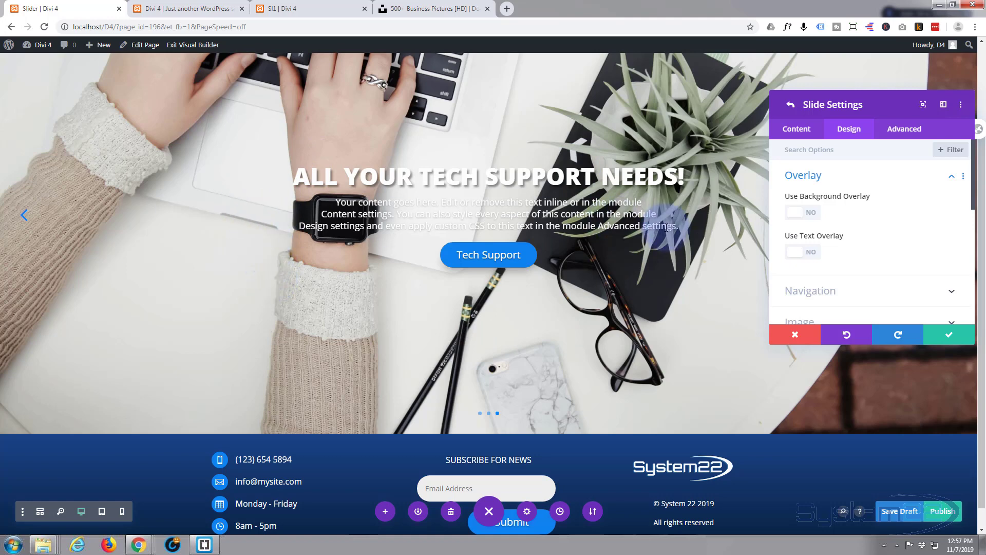
pyautogui.click(814, 254)
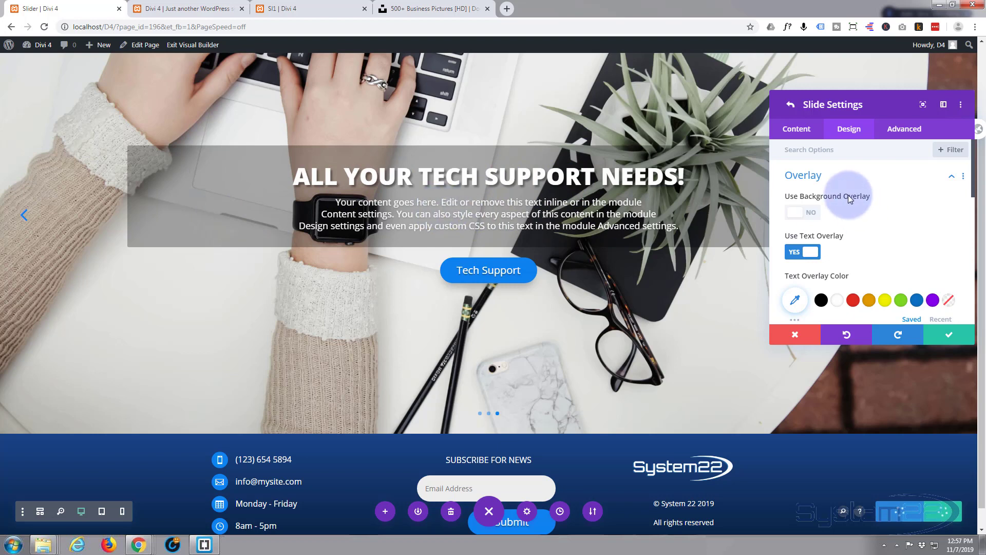
# Step: Set the text overlay color to the saved blue #0c71c3 and lower its opacity to 0.76
pyautogui.scroll(-2, 892, 209)
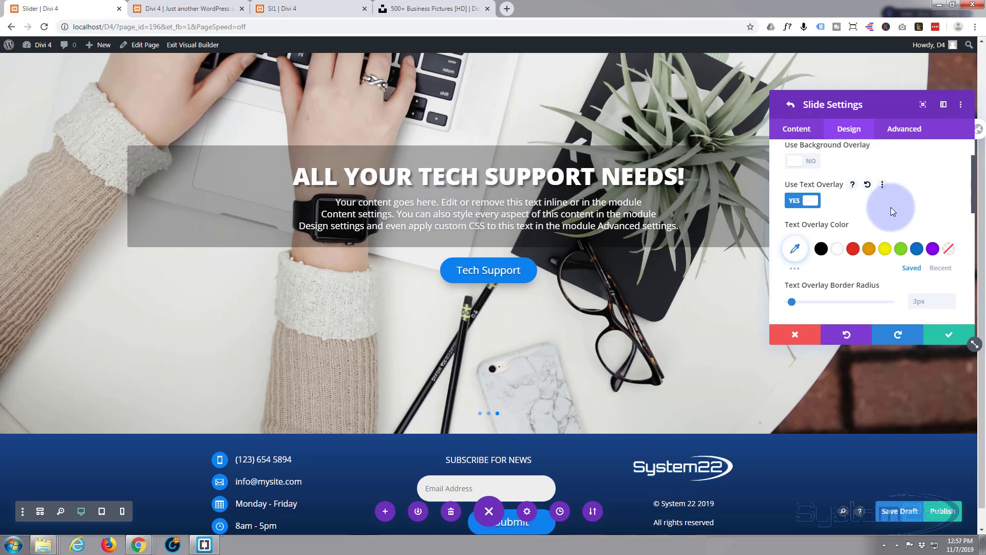
pyautogui.click(917, 249)
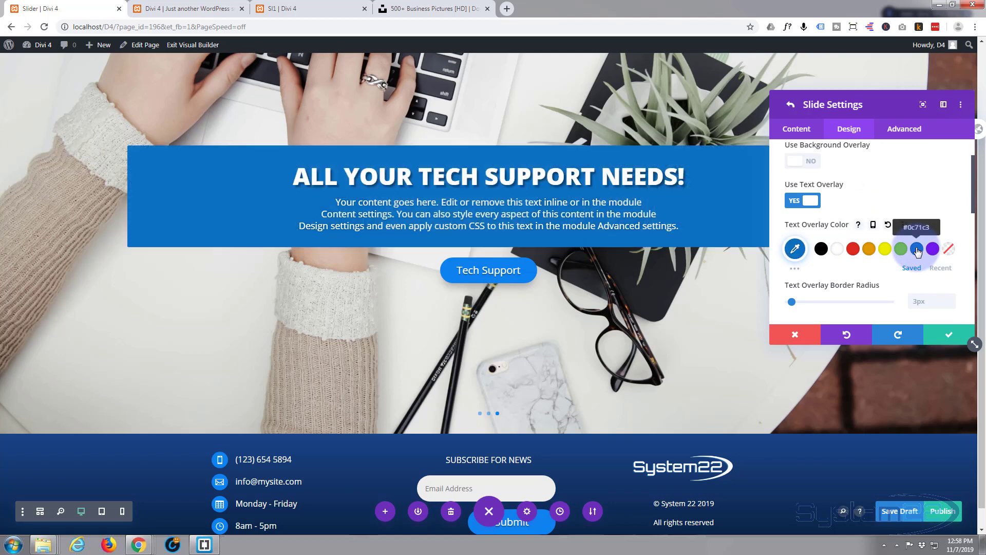
pyautogui.click(795, 249)
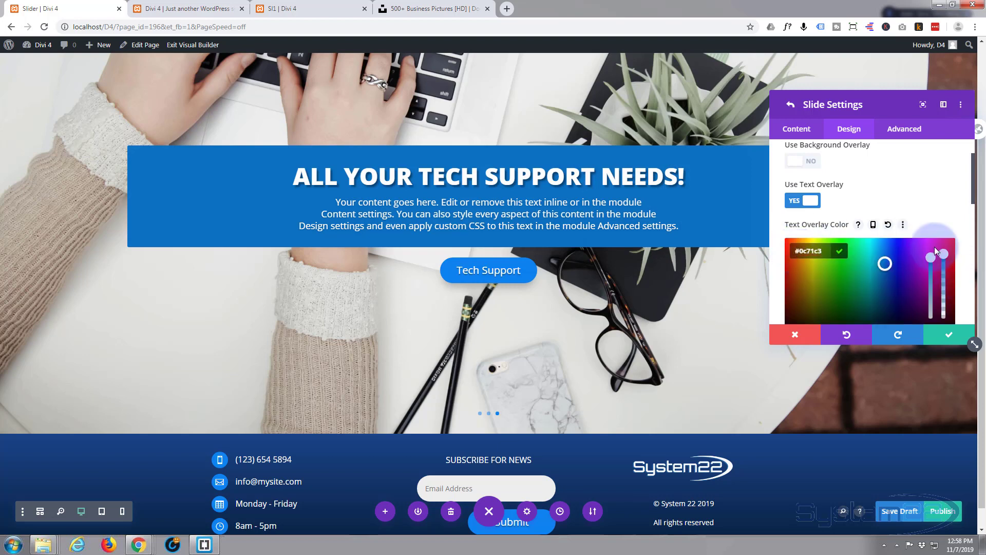
pyautogui.moveTo(876, 106)
pyautogui.mouseDown()
pyautogui.moveTo(982, 99)
pyautogui.moveTo(865, 102)
pyautogui.mouseUp()
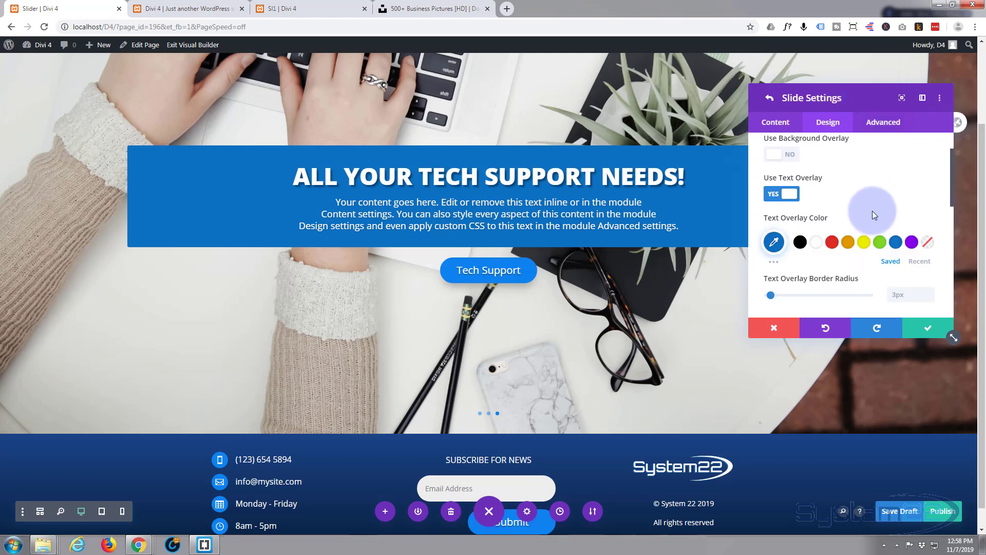
pyautogui.click(773, 243)
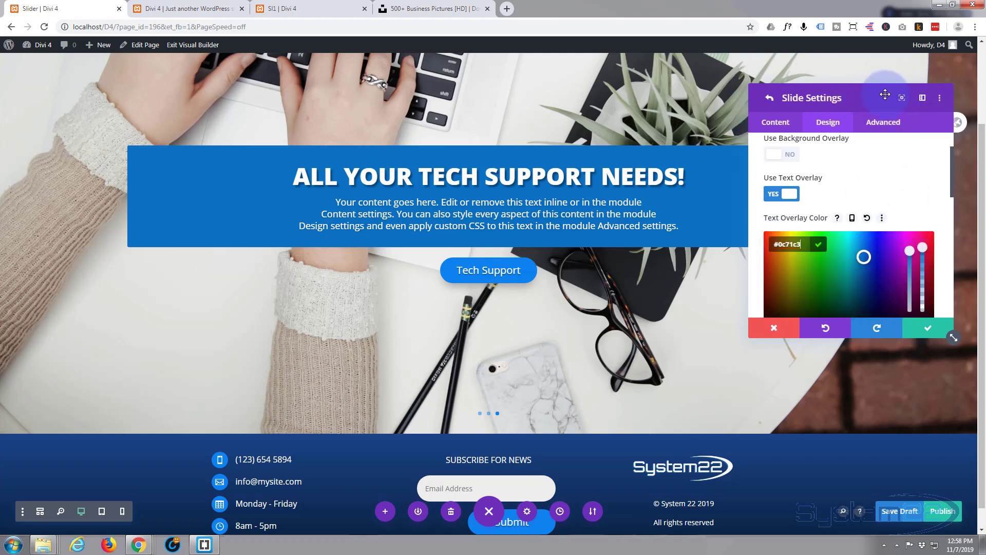
pyautogui.moveTo(885, 94); pyautogui.dragTo(889, 76)
pyautogui.click(779, 225)
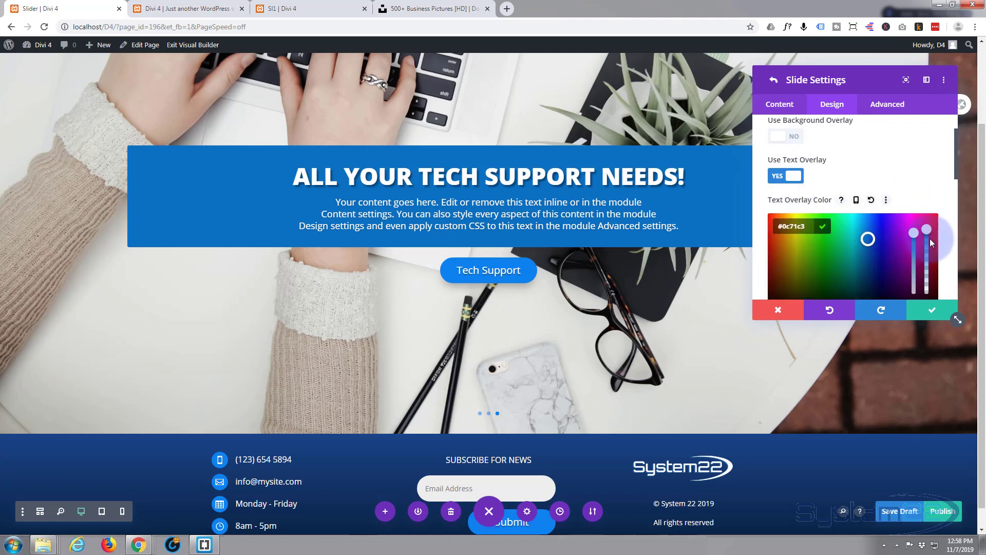
pyautogui.click(929, 248)
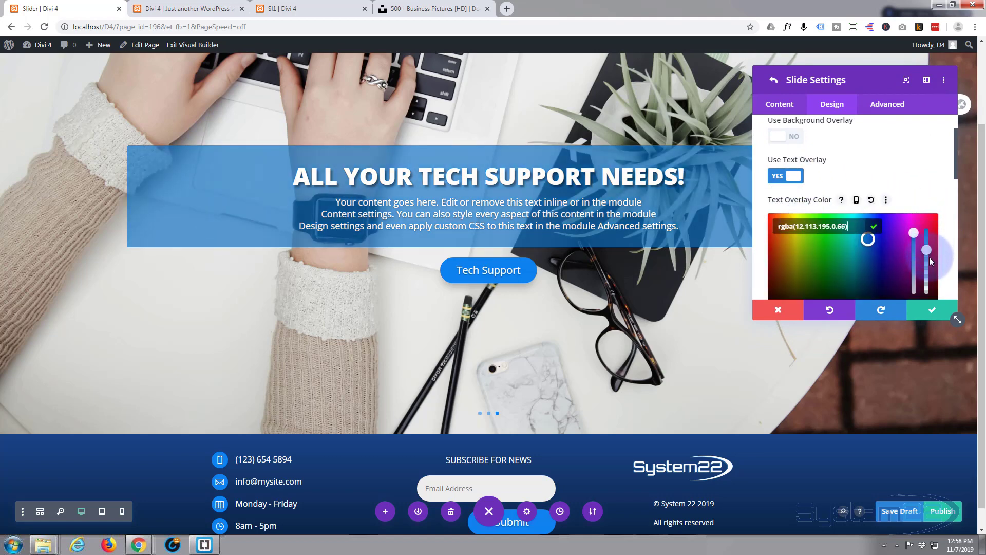
pyautogui.moveTo(929, 253); pyautogui.dragTo(929, 249)
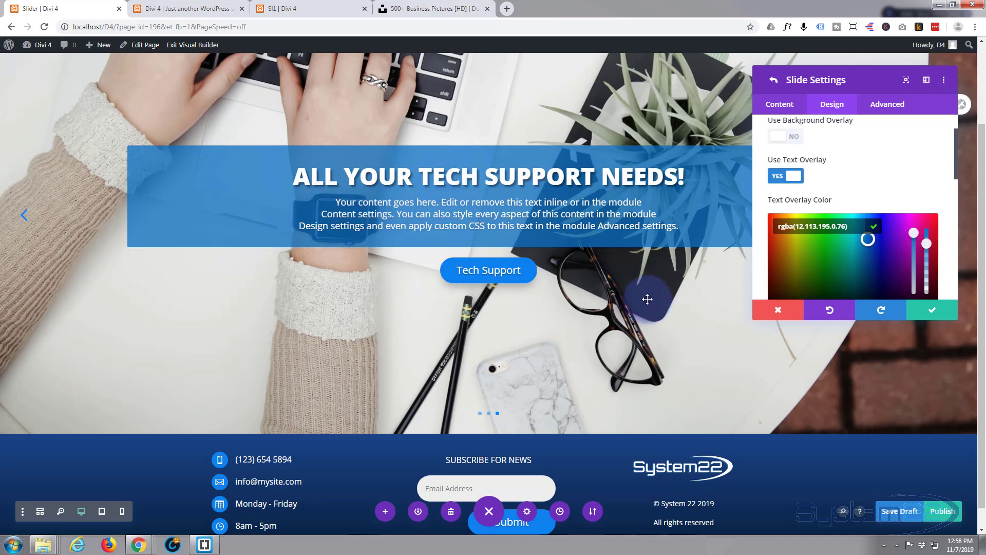
# Step: Check the text overlay across the slide and save the slide's settings
pyautogui.scroll(1, 647, 299)
pyautogui.scroll(1, 651, 302)
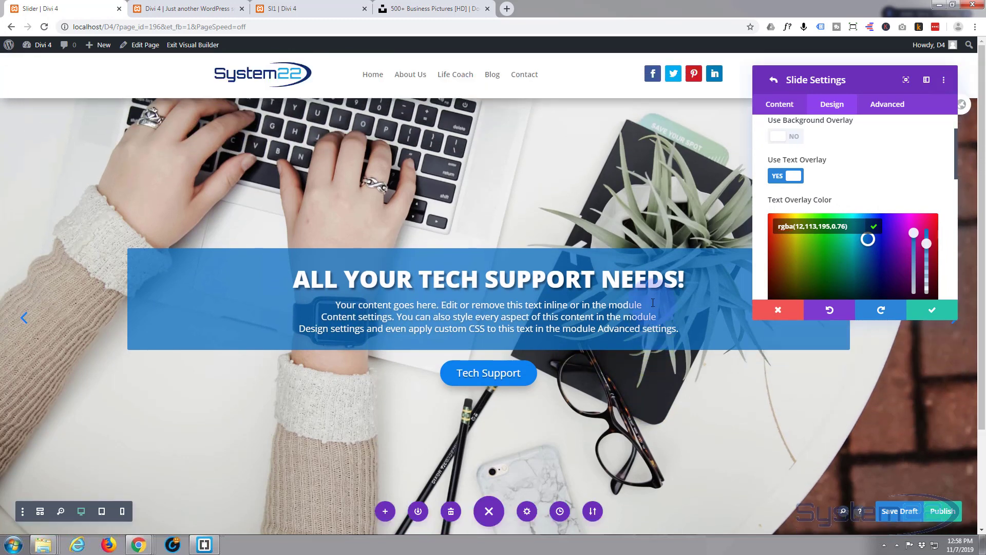
pyautogui.scroll(-1, 590, 214)
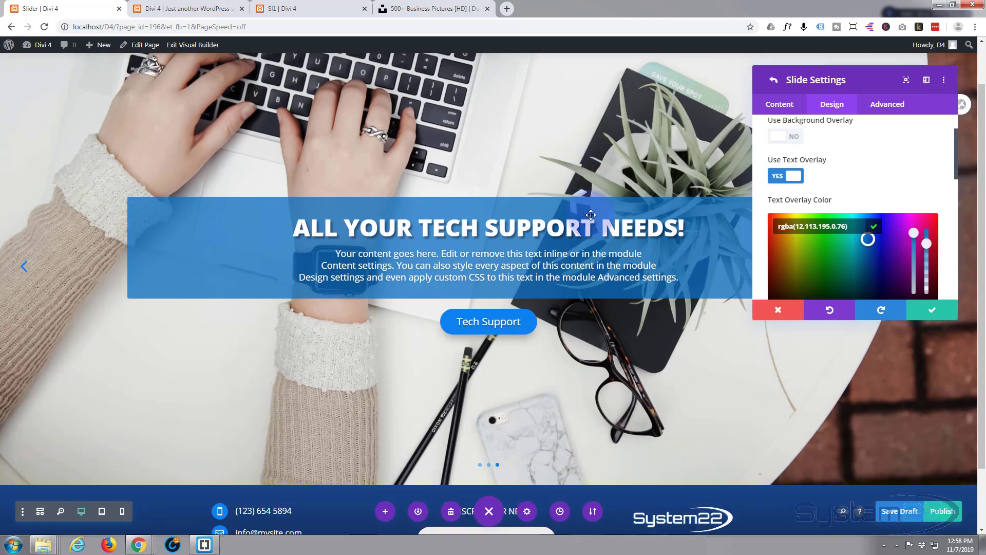
pyautogui.scroll(1, 595, 220)
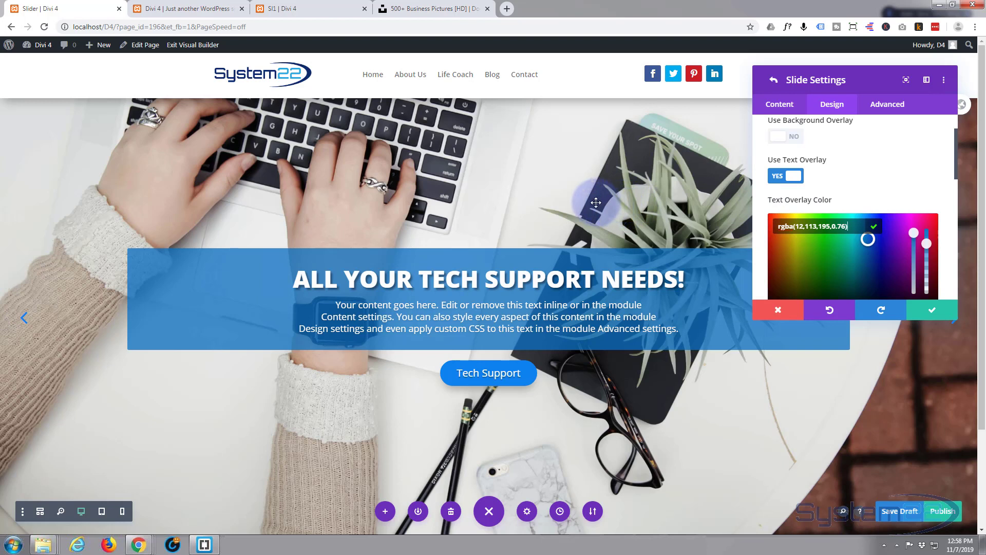
pyautogui.click(933, 314)
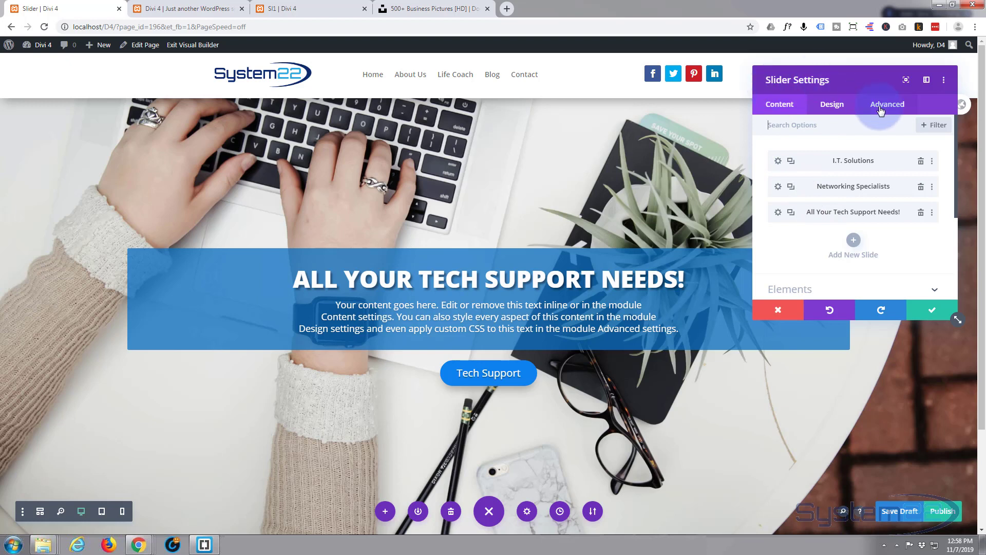
# Step: Try the Slide animation style on the slider, restore it to None and turn on automatic animation
pyautogui.click(832, 105)
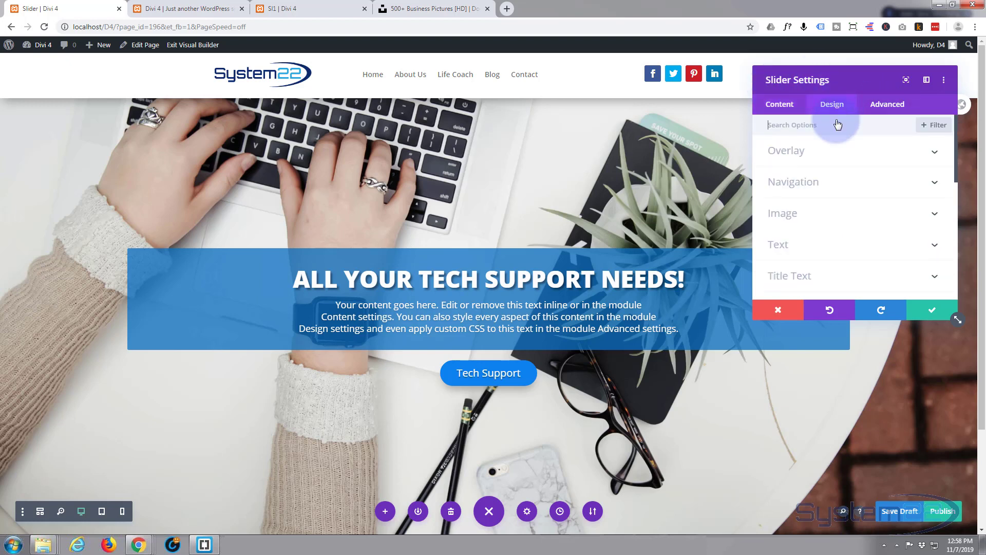
pyautogui.scroll(-5, 842, 192)
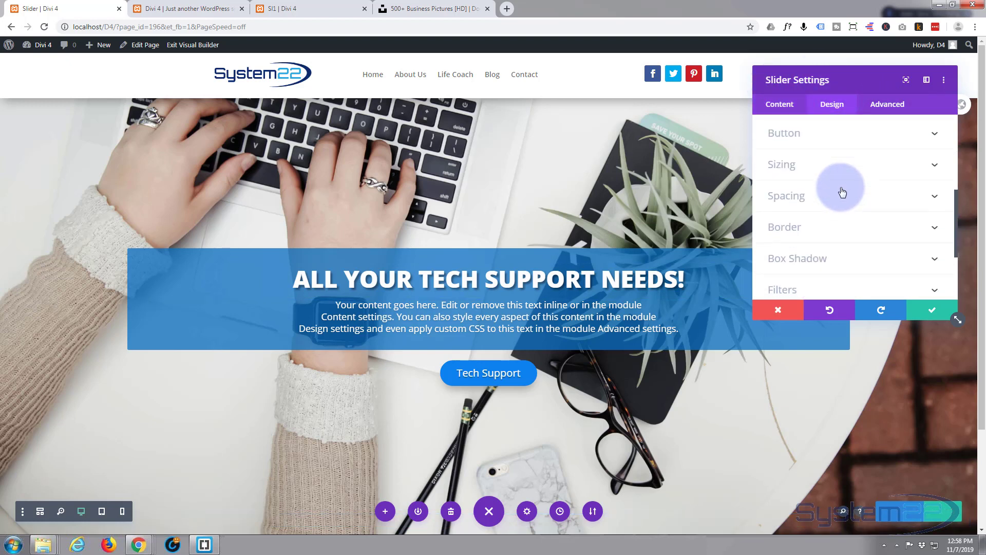
pyautogui.scroll(-2, 842, 193)
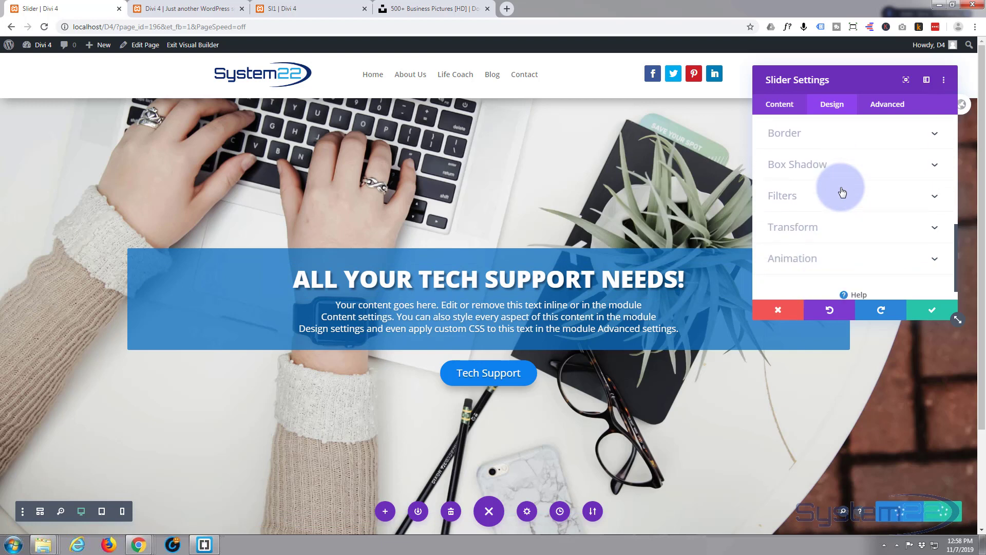
pyautogui.click(855, 257)
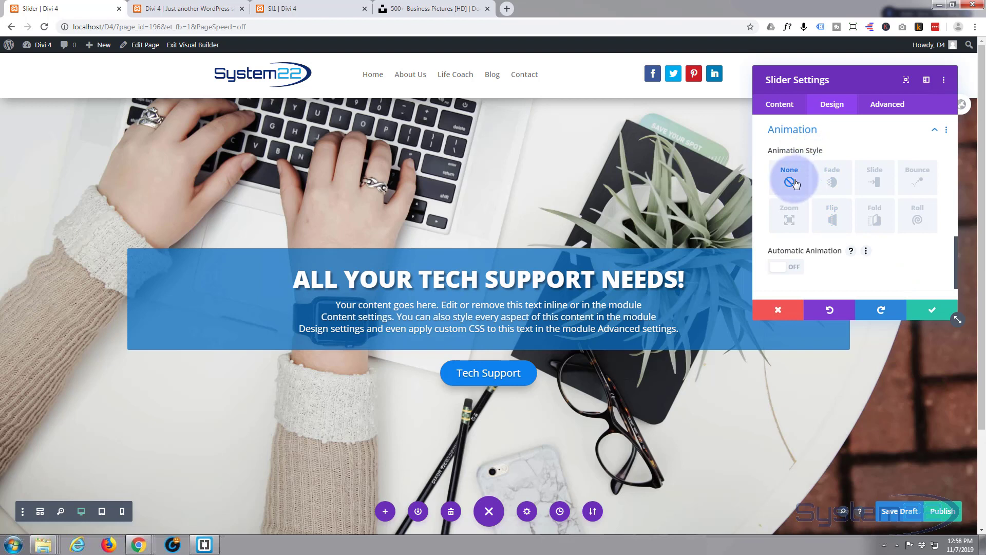
pyautogui.click(876, 186)
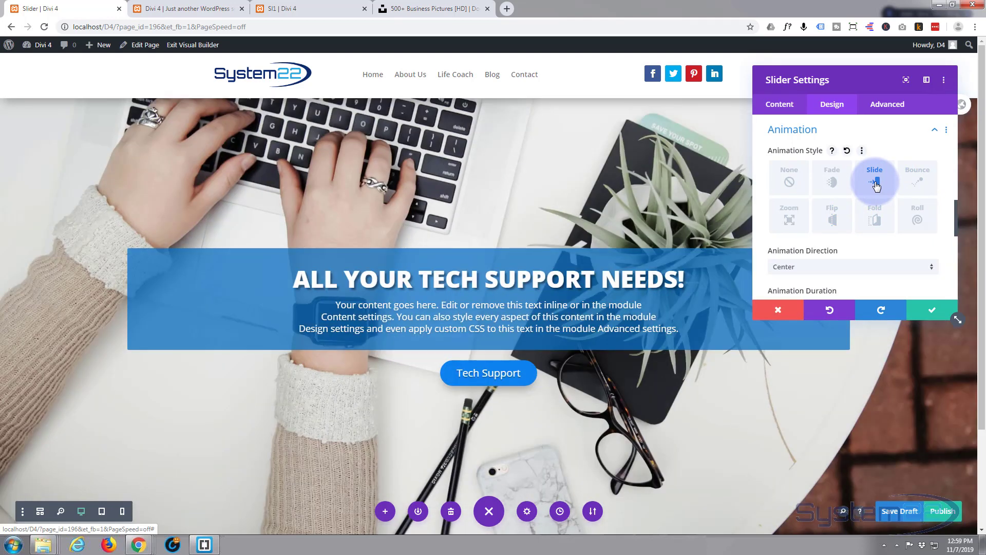
pyautogui.click(791, 185)
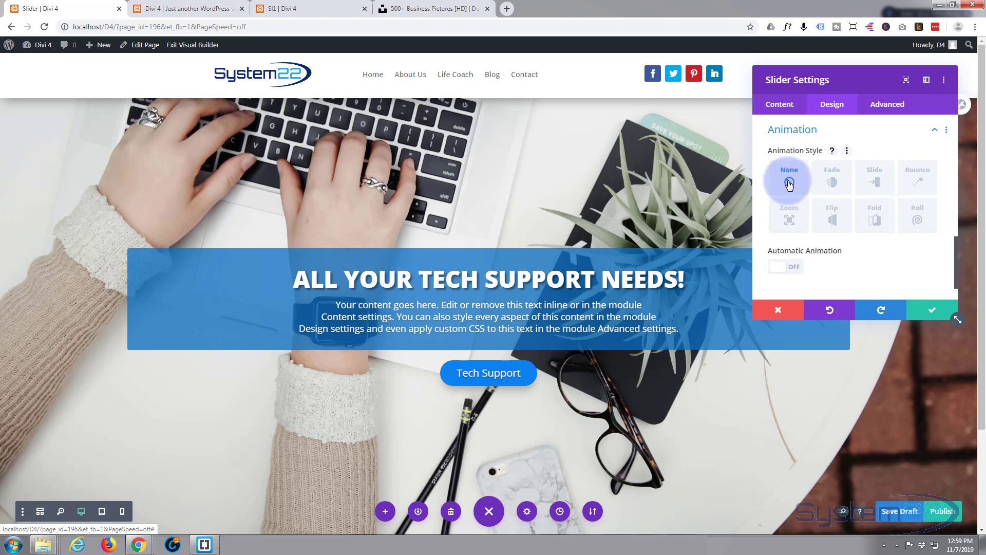
pyautogui.scroll(-1, 762, 196)
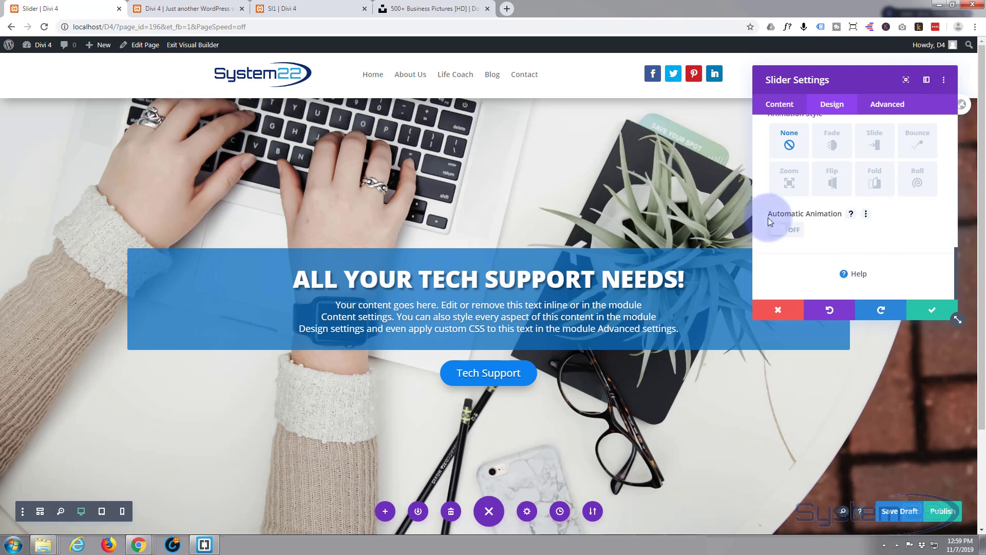
pyautogui.click(790, 232)
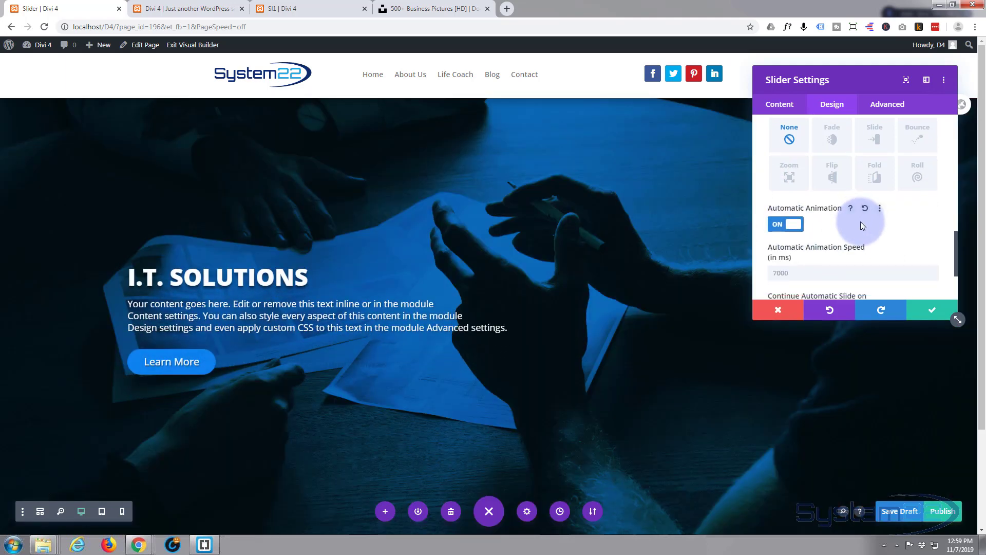
# Step: Set the slider's automatic animation speed to 5000 ms and save the slider settings
pyautogui.scroll(-3, 861, 221)
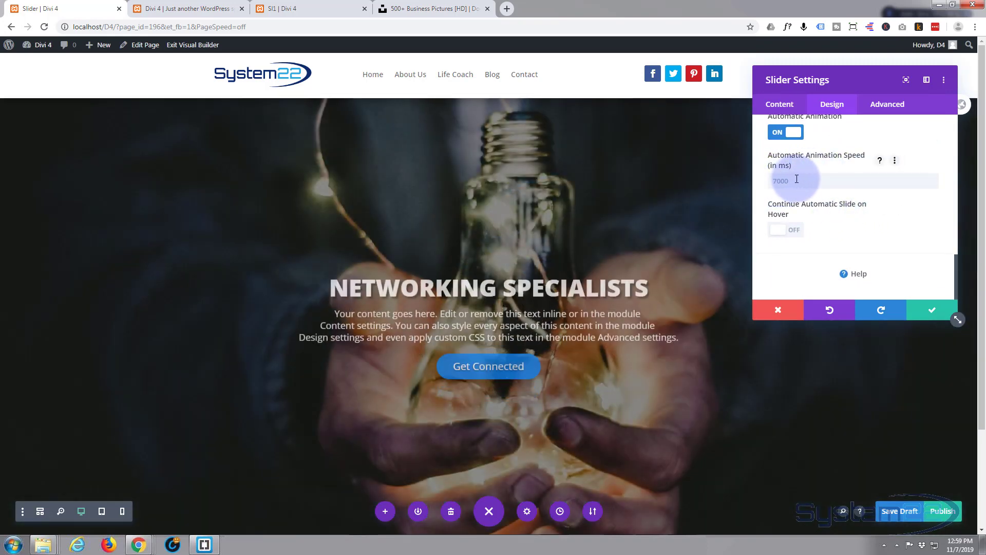
pyautogui.moveTo(795, 180); pyautogui.dragTo(759, 184)
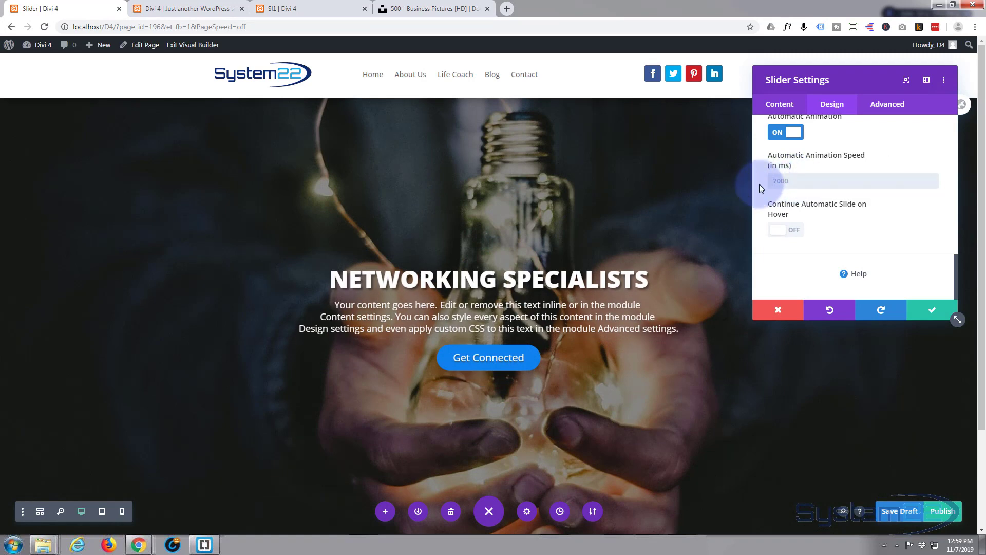
pyautogui.write('5000')
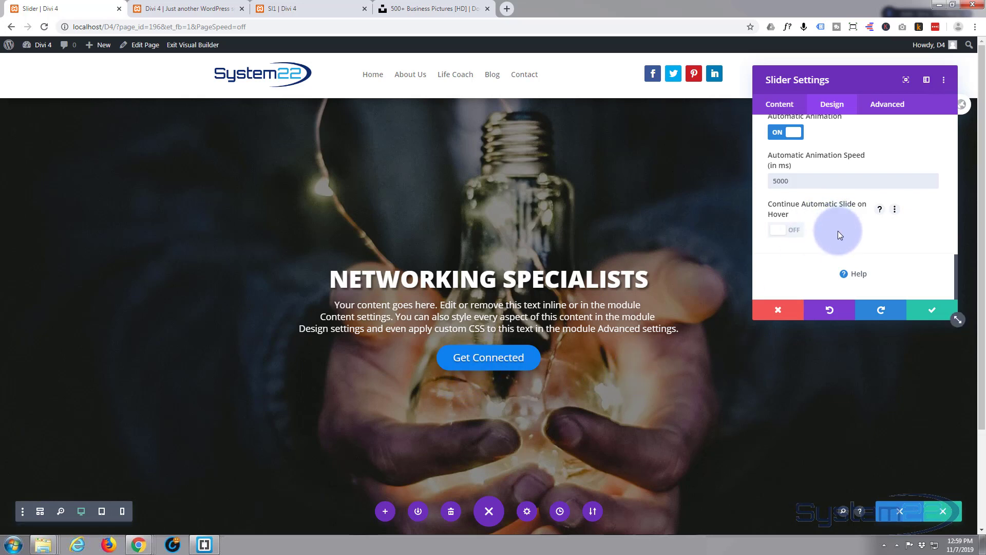
pyautogui.click(931, 310)
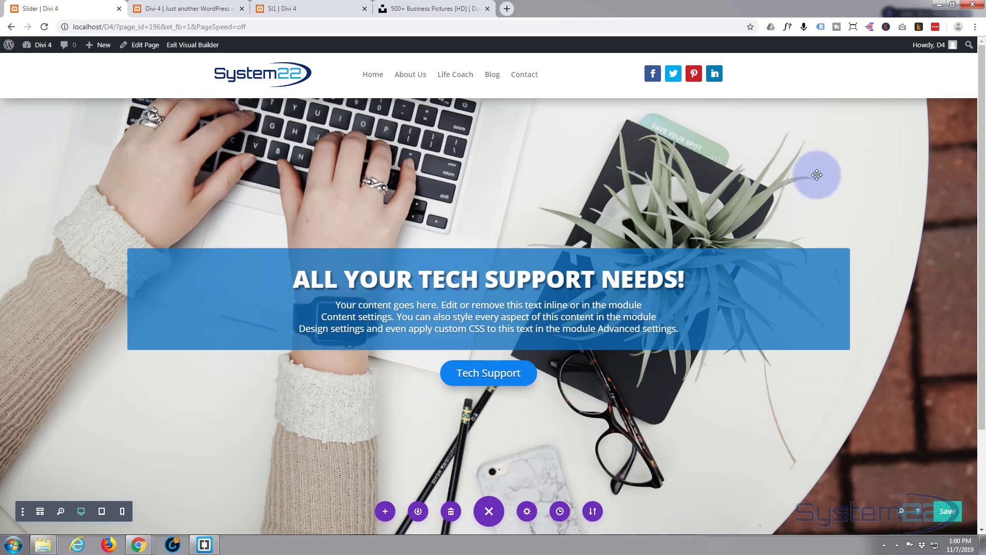
# Step: Exit the visual builder and preview the live slider page as an iPhone X with the browser's device emulation
pyautogui.click(181, 45)
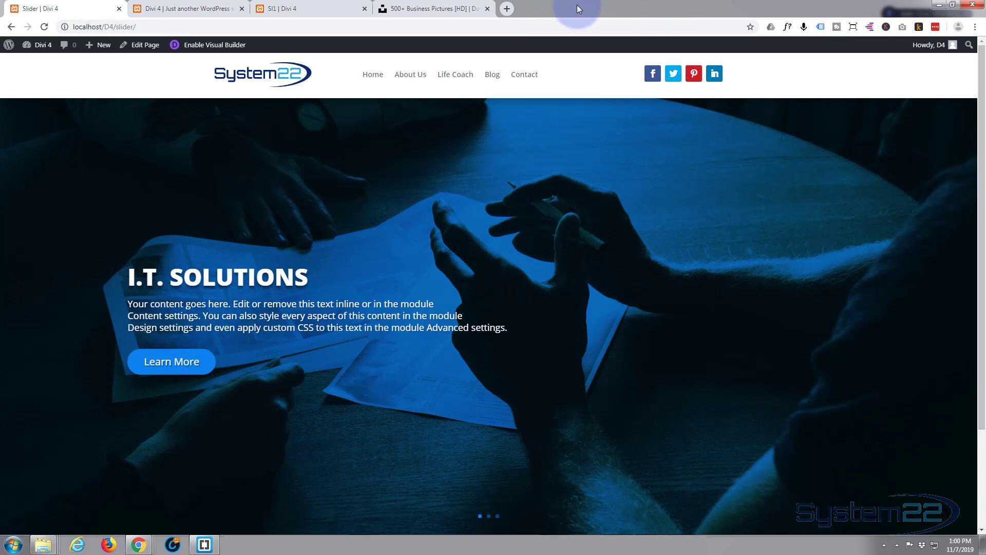
pyautogui.press('F12')
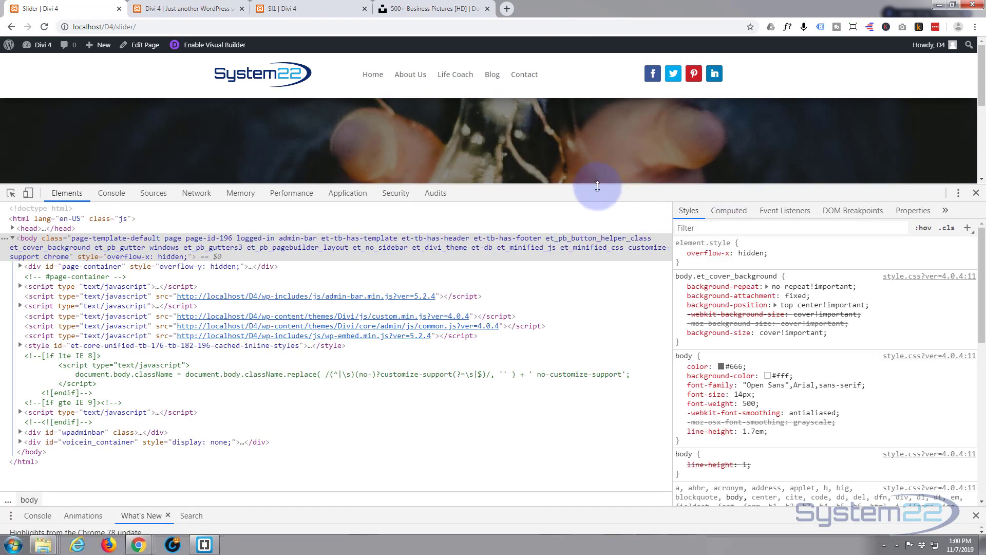
pyautogui.moveTo(597, 186); pyautogui.dragTo(554, 502)
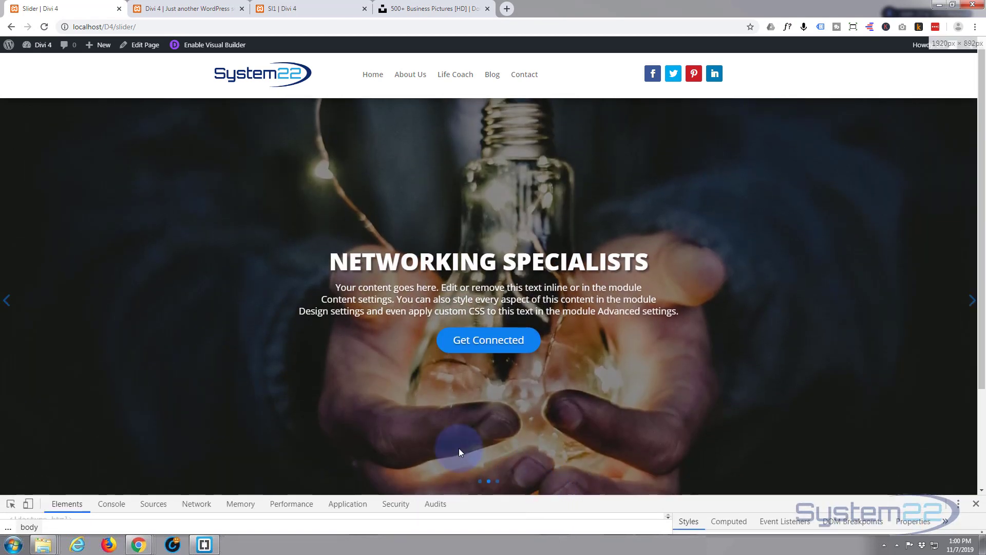
pyautogui.click(28, 504)
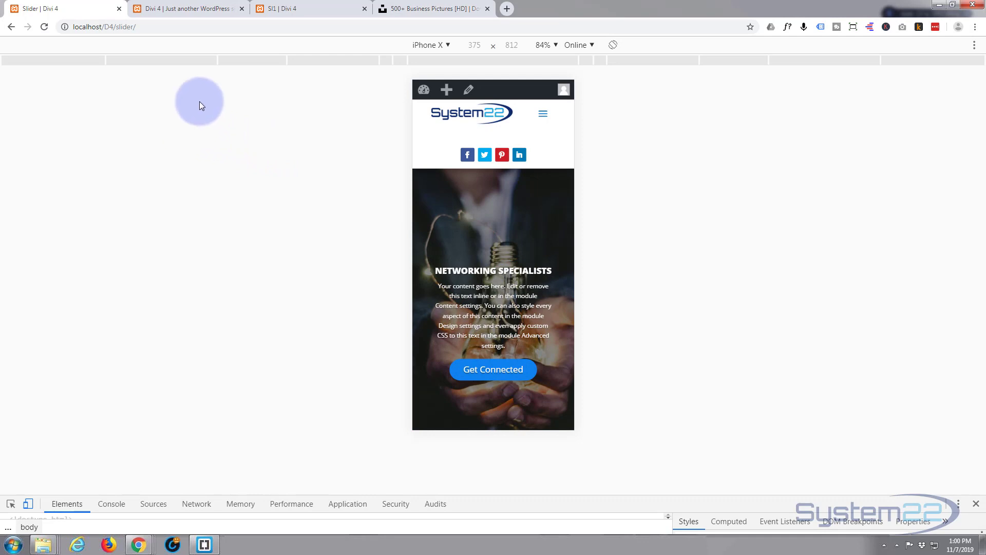
# Step: Check the slider at the iPad and iPhone X sizes, and close the device preview and developer tools
pyautogui.click(446, 44)
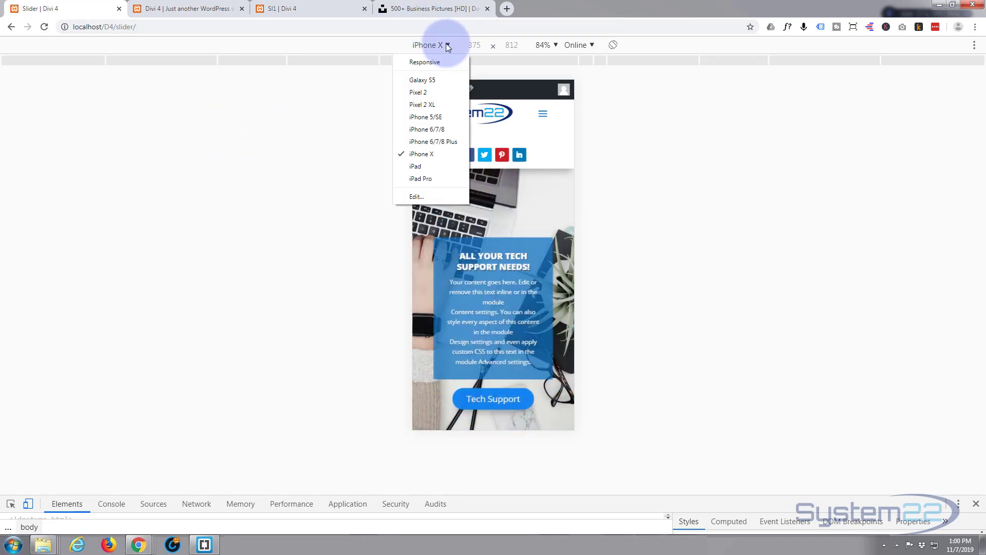
pyautogui.click(416, 165)
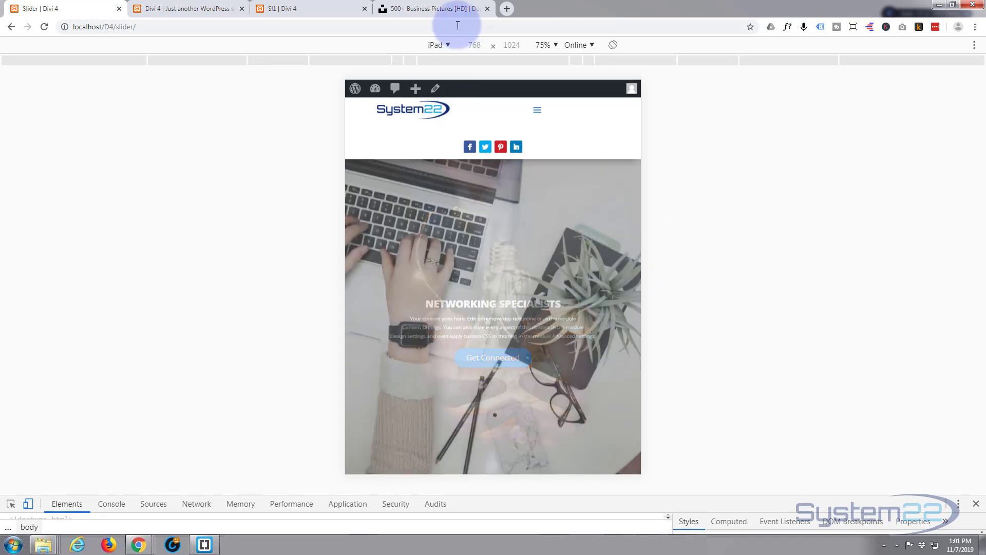
pyautogui.click(448, 43)
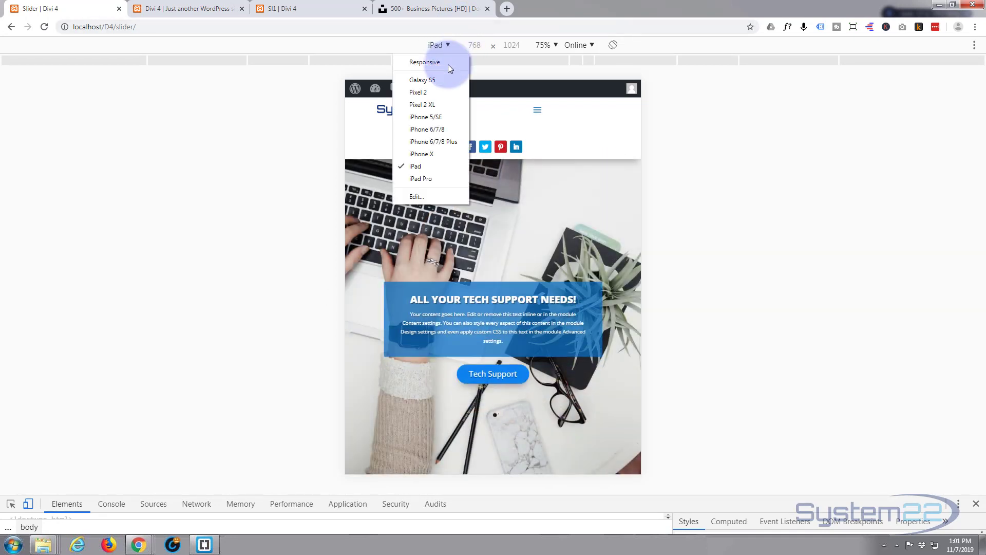
pyautogui.click(424, 153)
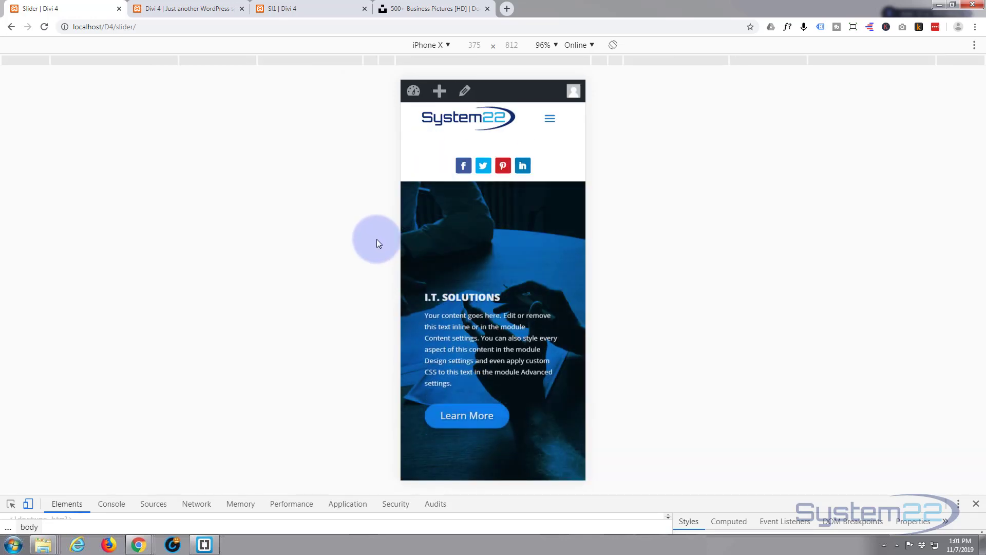
pyautogui.click(28, 503)
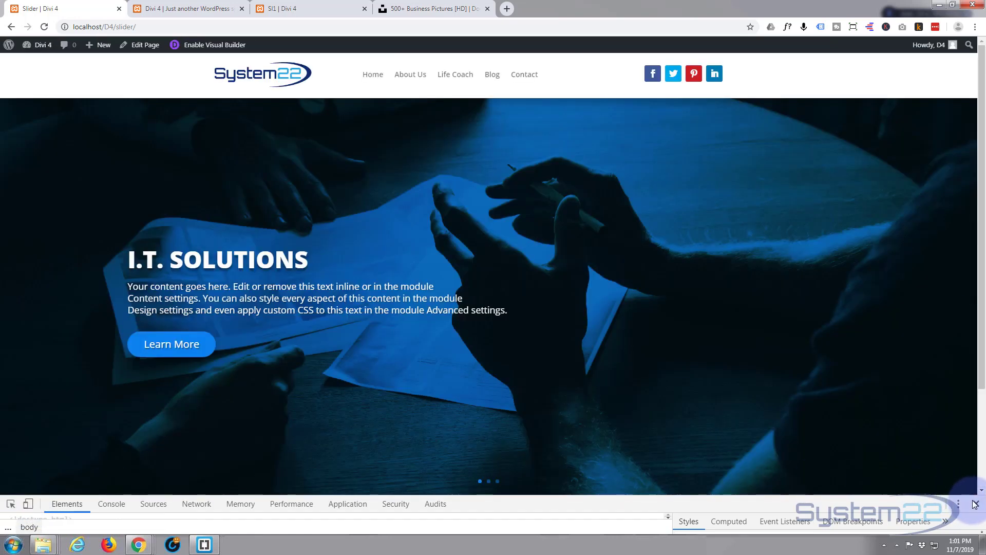
pyautogui.click(974, 504)
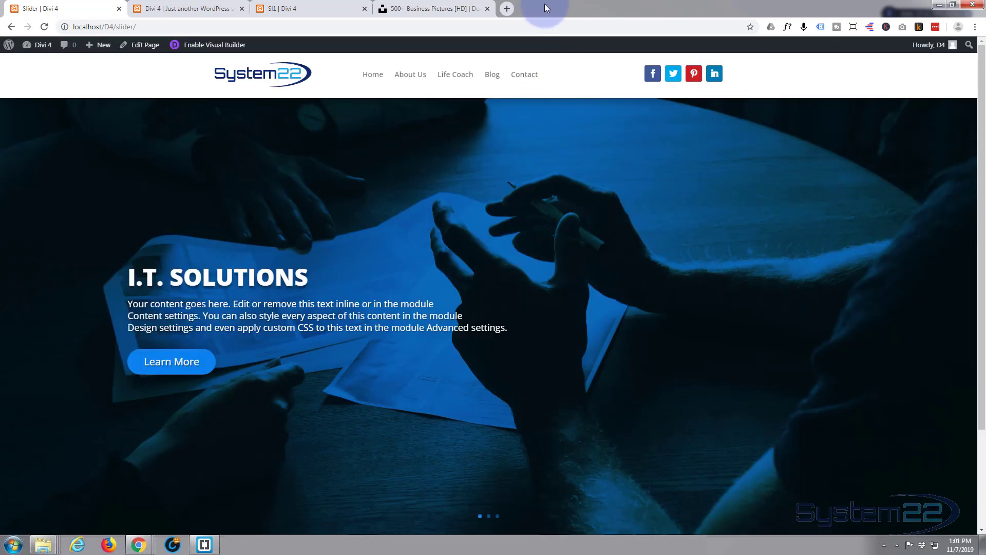